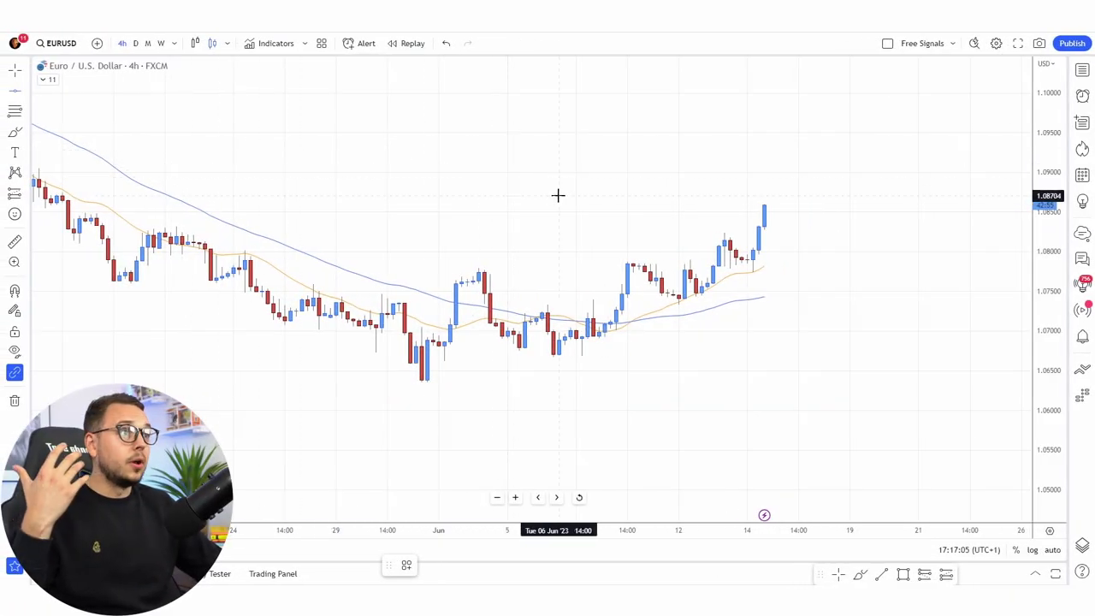
# Step: Add a horizontal line at 1.16397 and label it 'Central Pivot Point'
pyautogui.hotkey('alt', 'h')
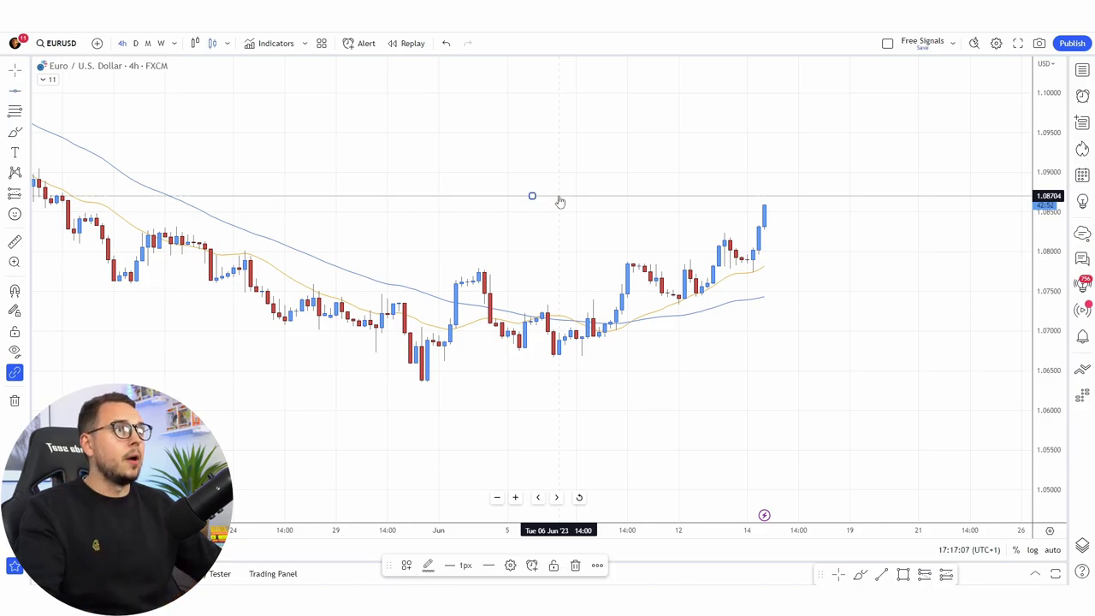
pyautogui.doubleClick(559, 201)
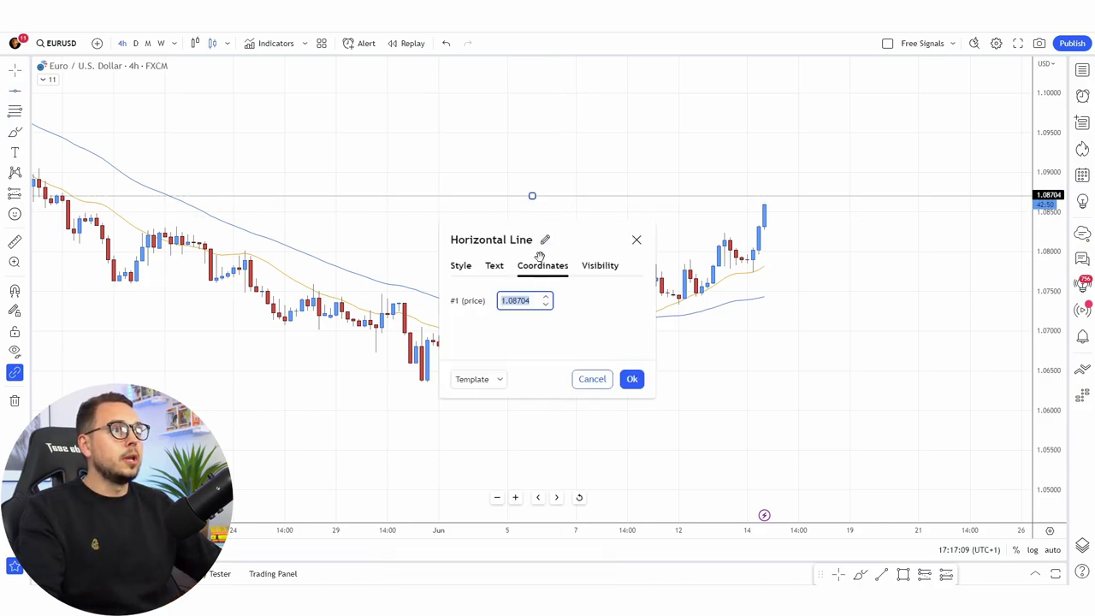
pyautogui.write('1.163973')
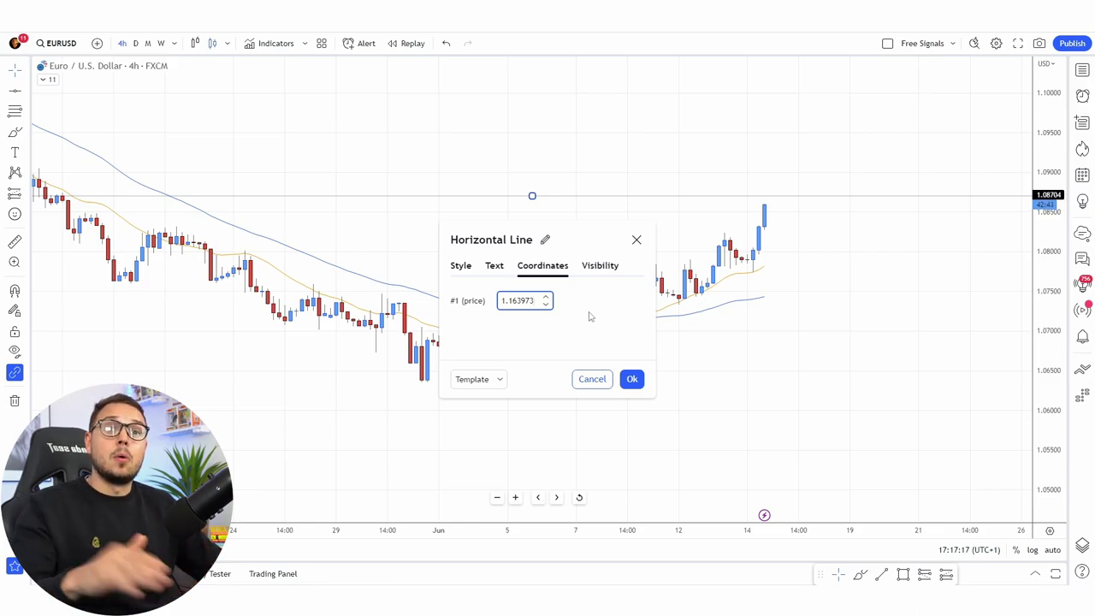
pyautogui.click(588, 317)
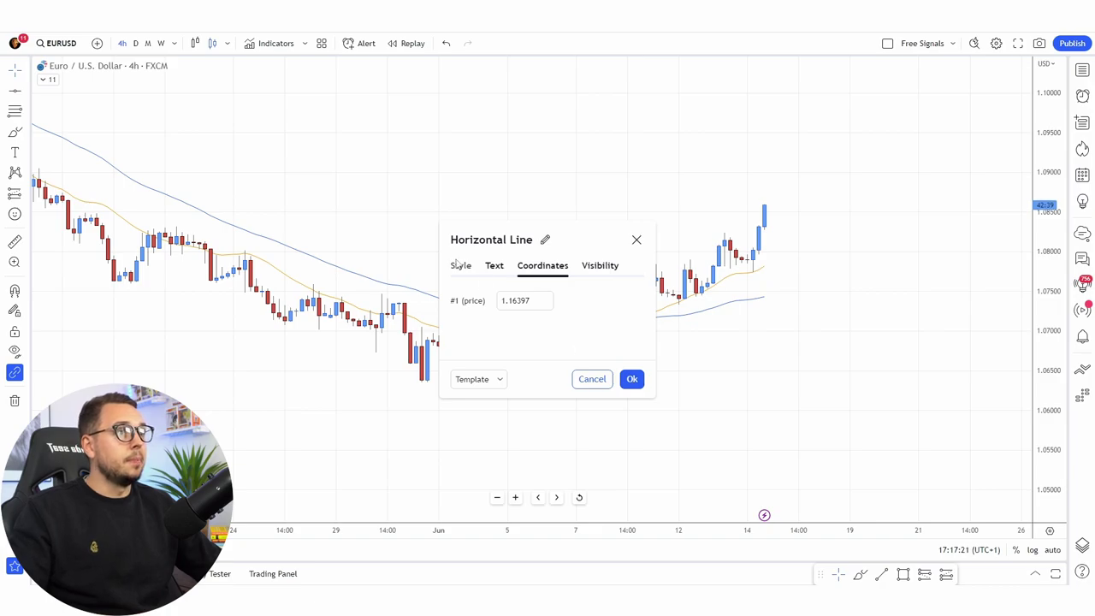
pyautogui.click(495, 266)
pyautogui.write('Central Pivo')
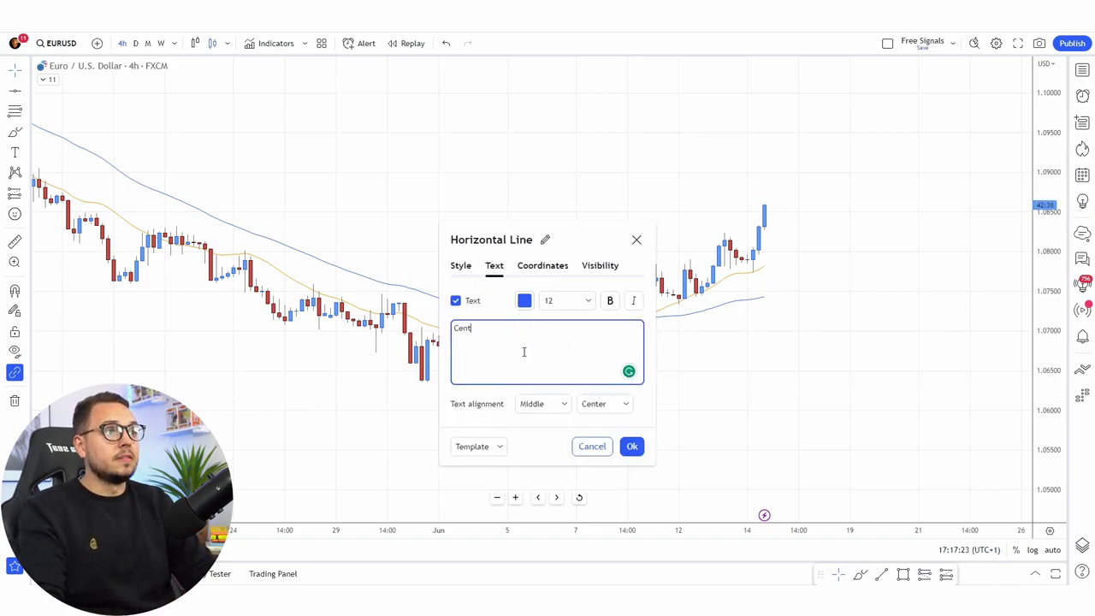
pyautogui.write('t p')
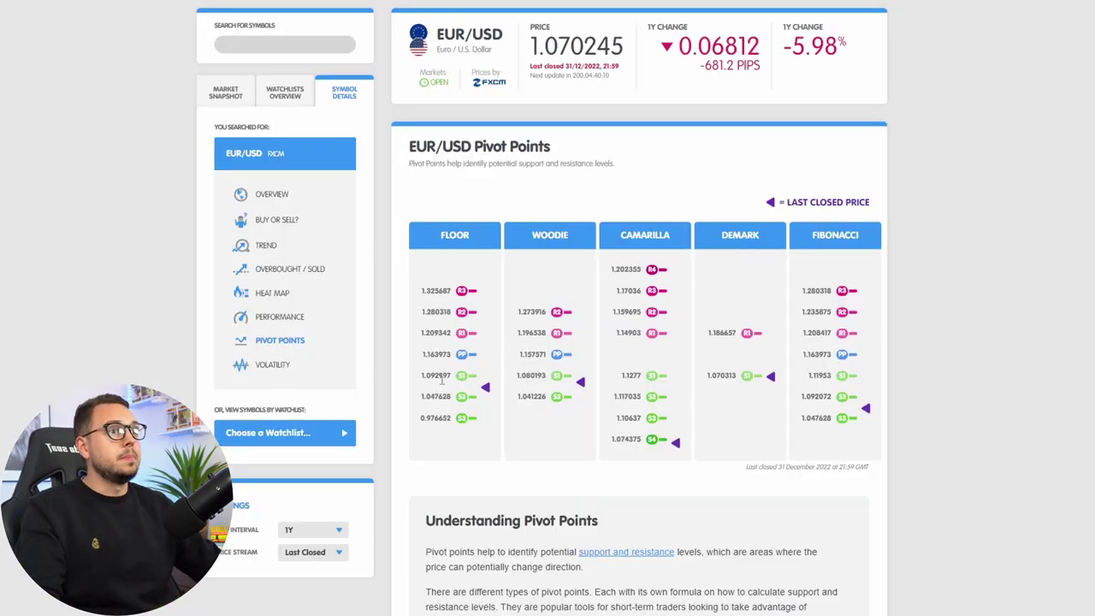
pyautogui.doubleClick(441, 380)
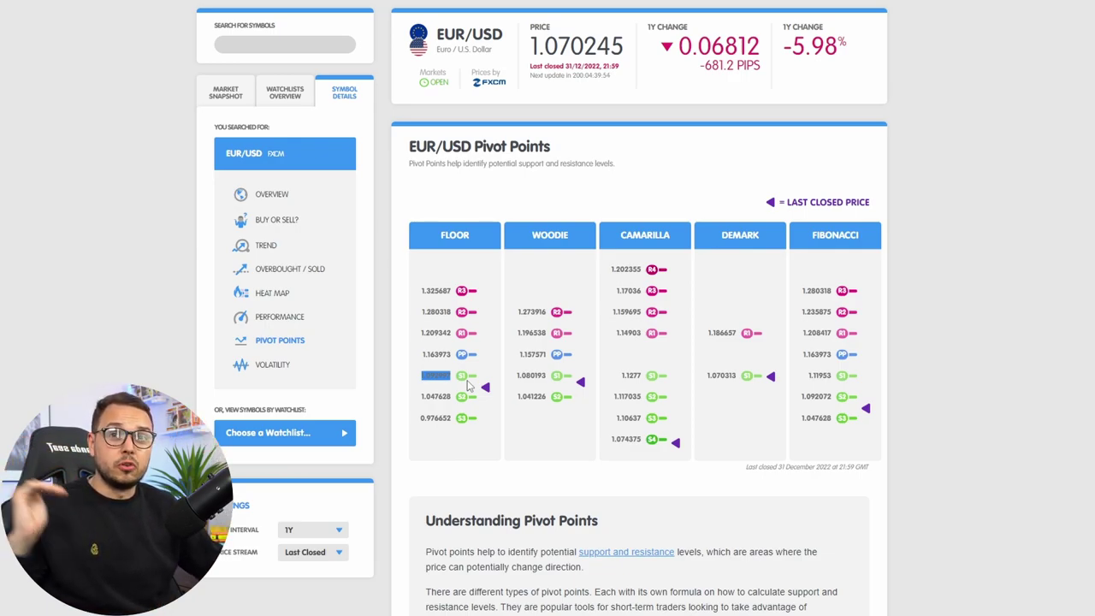
pyautogui.click(456, 342)
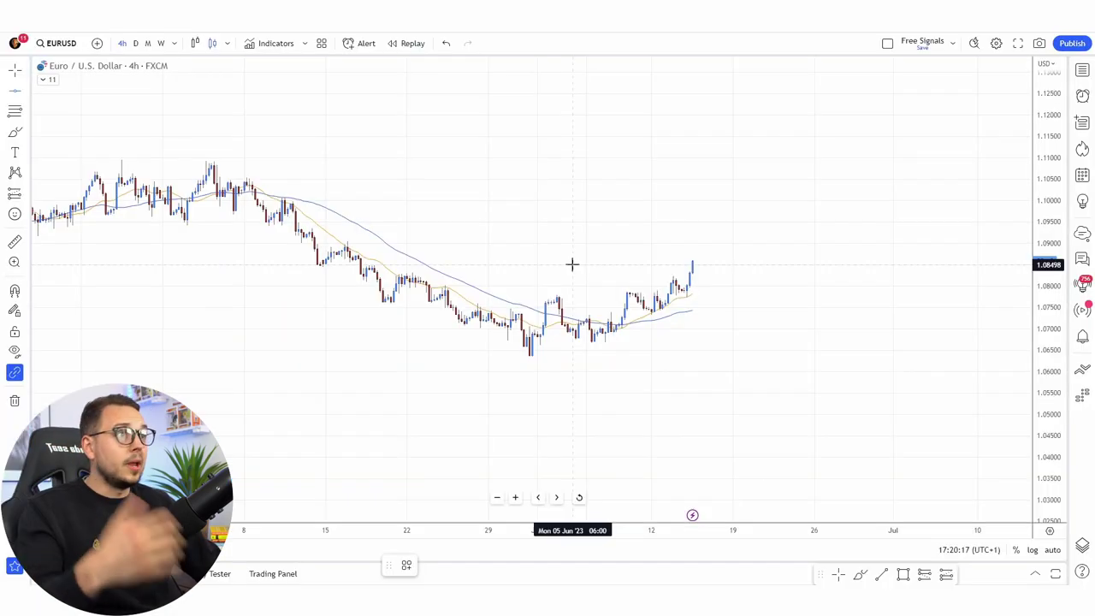
# Step: Place a horizontal line at 1.09300 labelled 'Support #1'
pyautogui.click(532, 264)
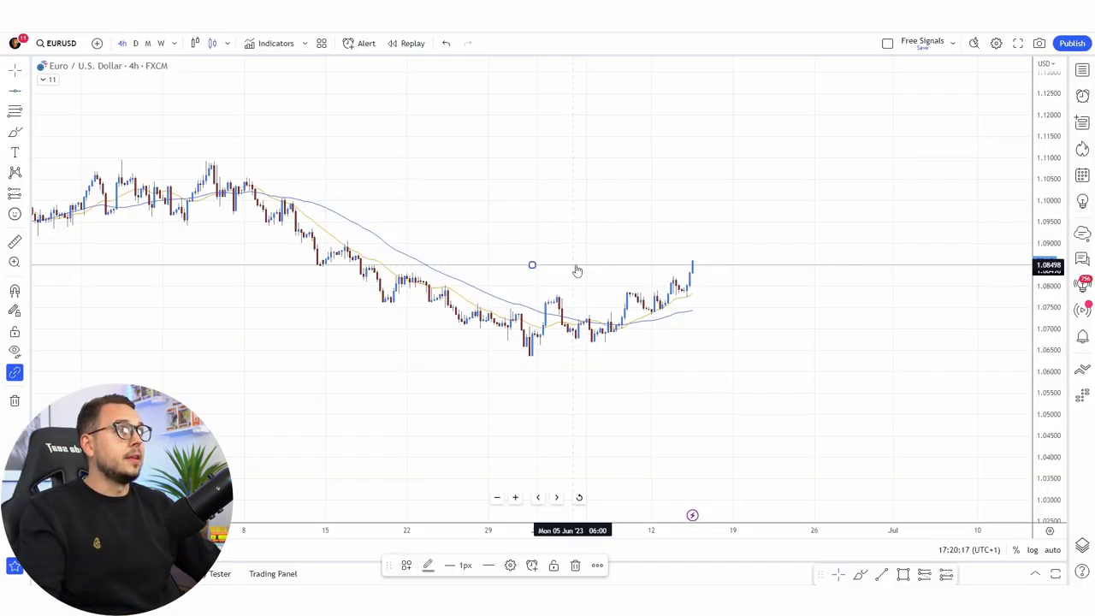
pyautogui.doubleClick(573, 266)
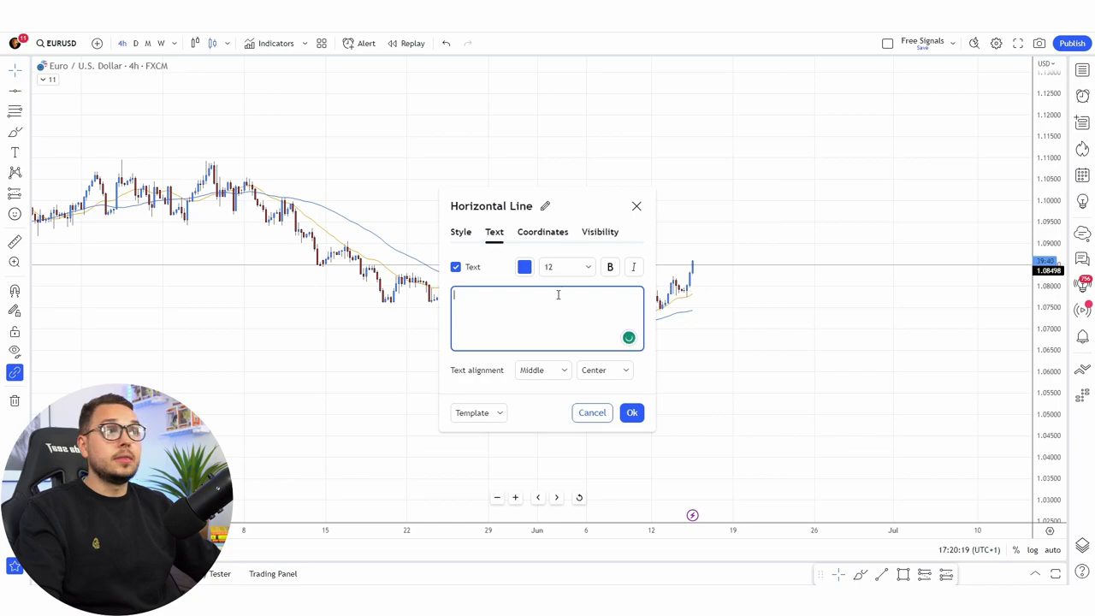
pyautogui.write('1.09300')
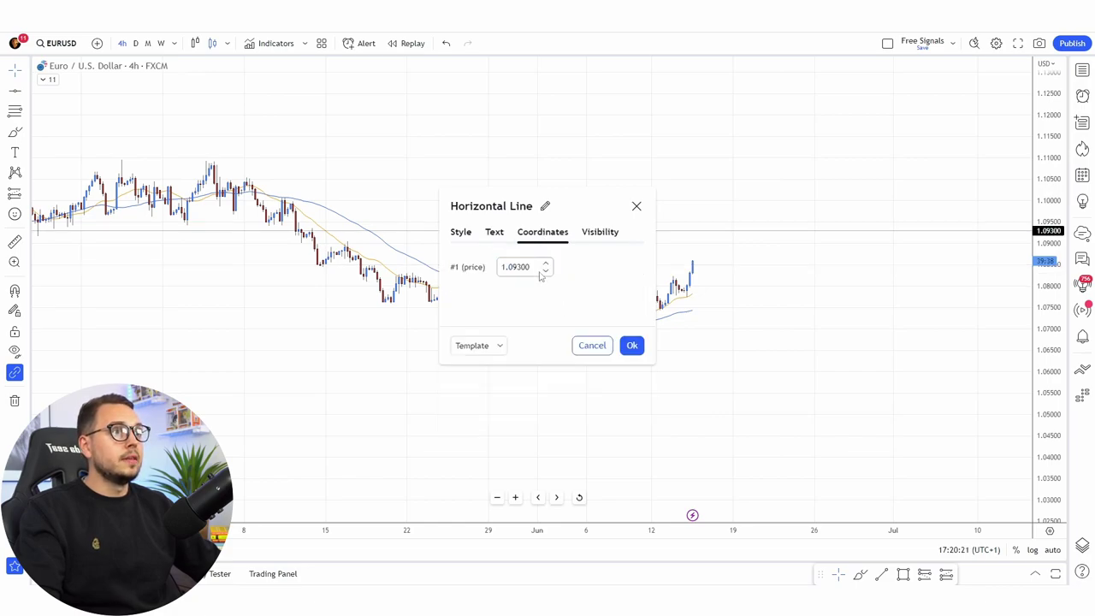
pyautogui.click(497, 239)
pyautogui.write('Su')
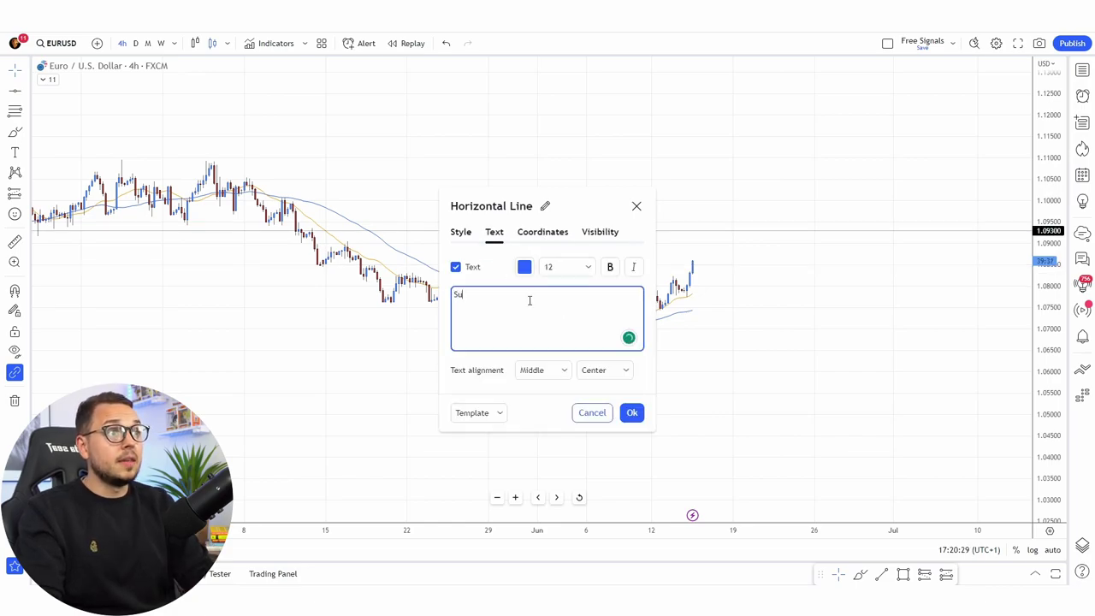
pyautogui.write('pport #1')
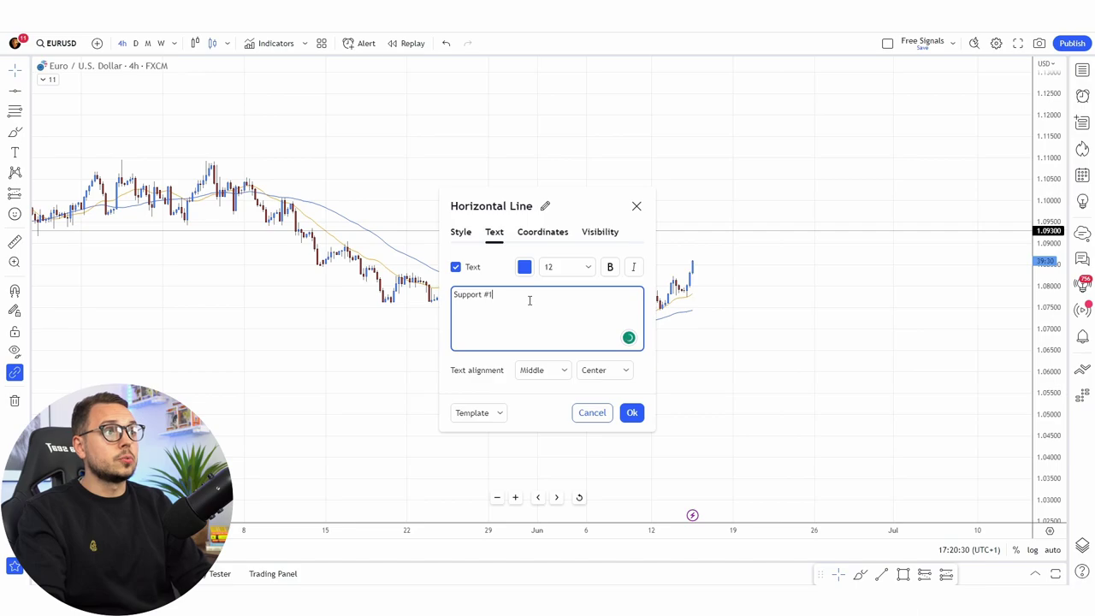
pyautogui.click(631, 414)
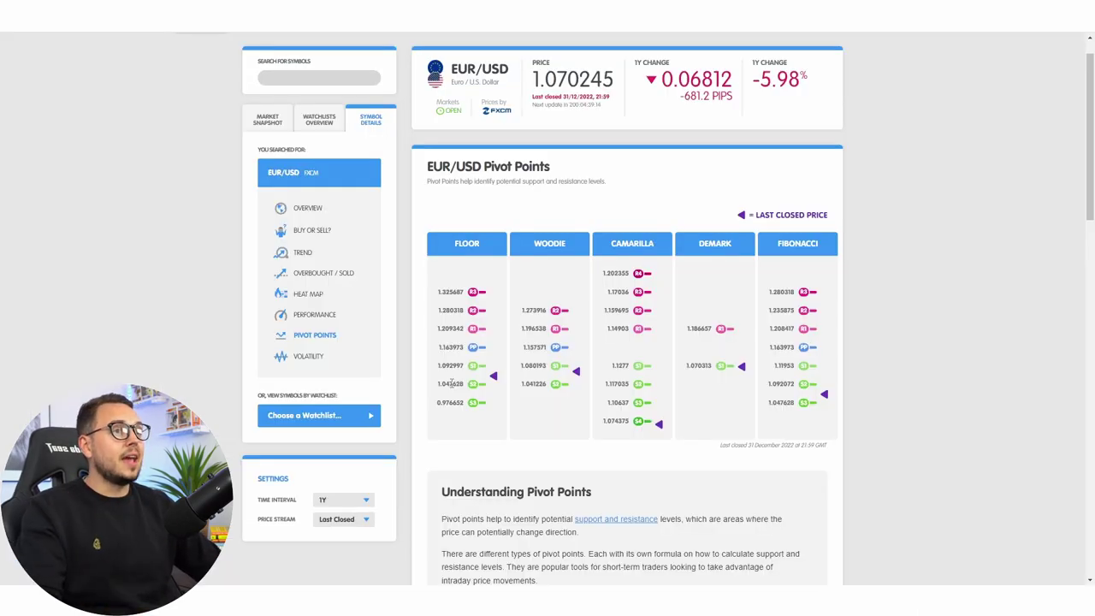
# Step: Copy Support #1 lower, relabel it 'Support #2' and set its price to 1.04763
pyautogui.moveTo(438, 384); pyautogui.dragTo(487, 389)
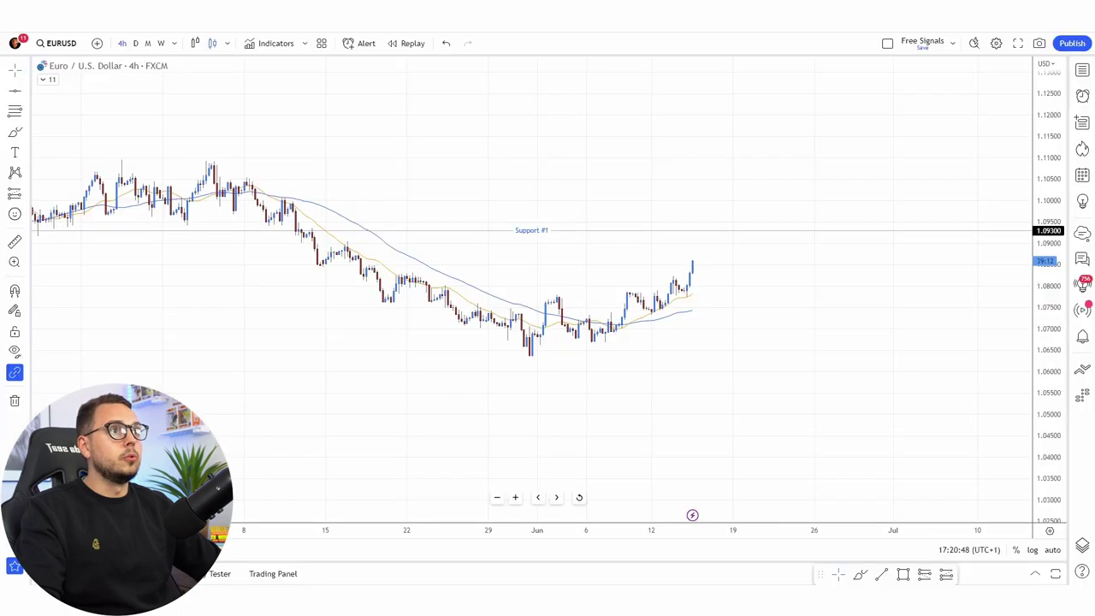
pyautogui.moveTo(589, 233); pyautogui.dragTo(588, 280)
pyautogui.doubleClick(579, 281)
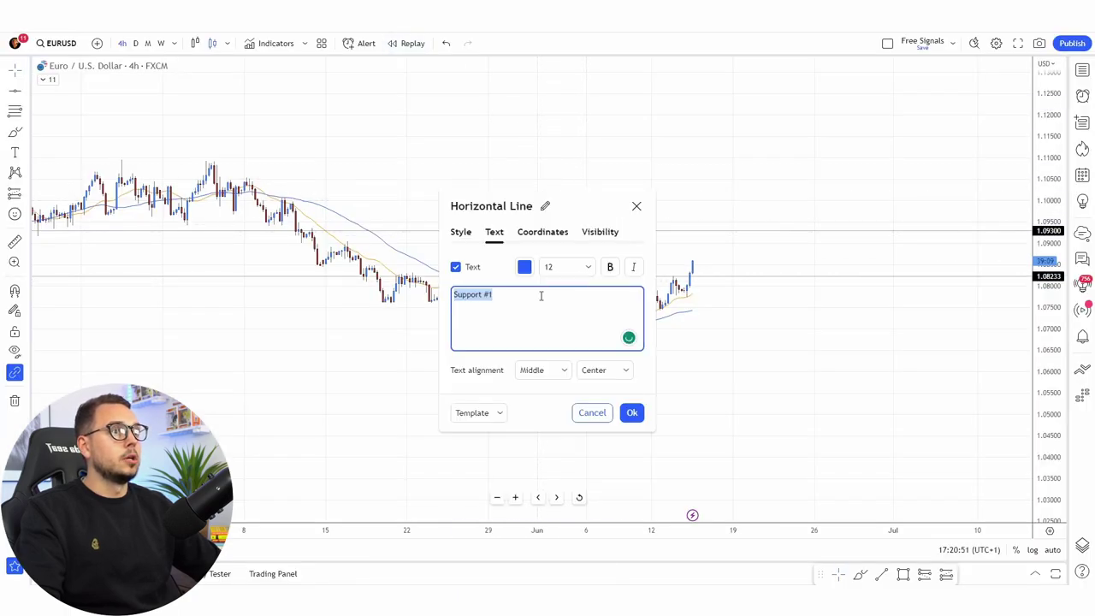
pyautogui.click(526, 295)
pyautogui.press('BackSpace')
pyautogui.write('2')
pyautogui.click(543, 232)
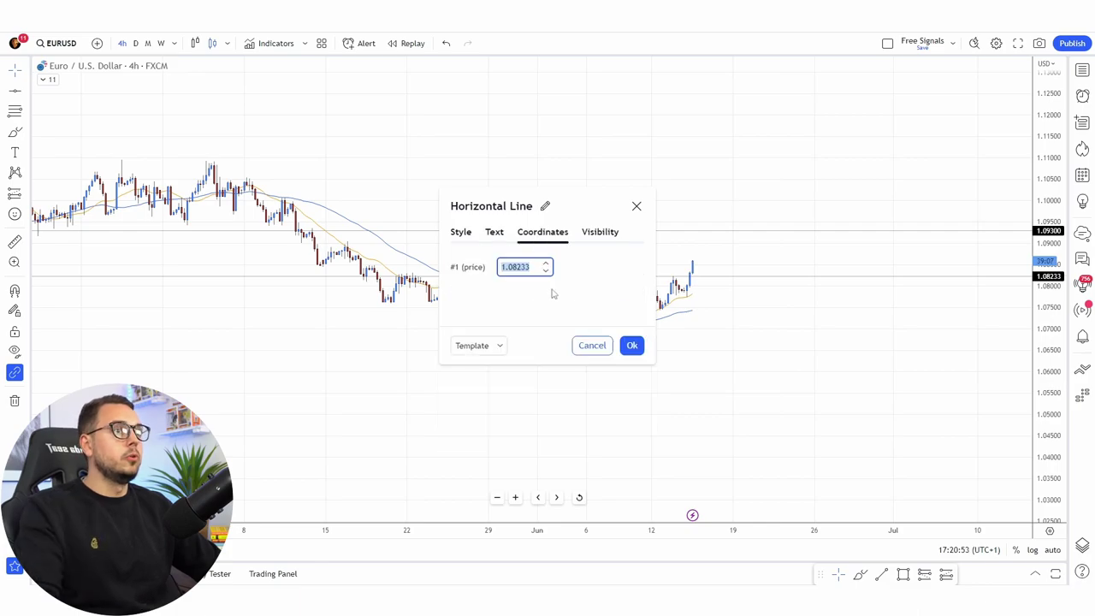
pyautogui.write('1.04763')
pyautogui.click(631, 345)
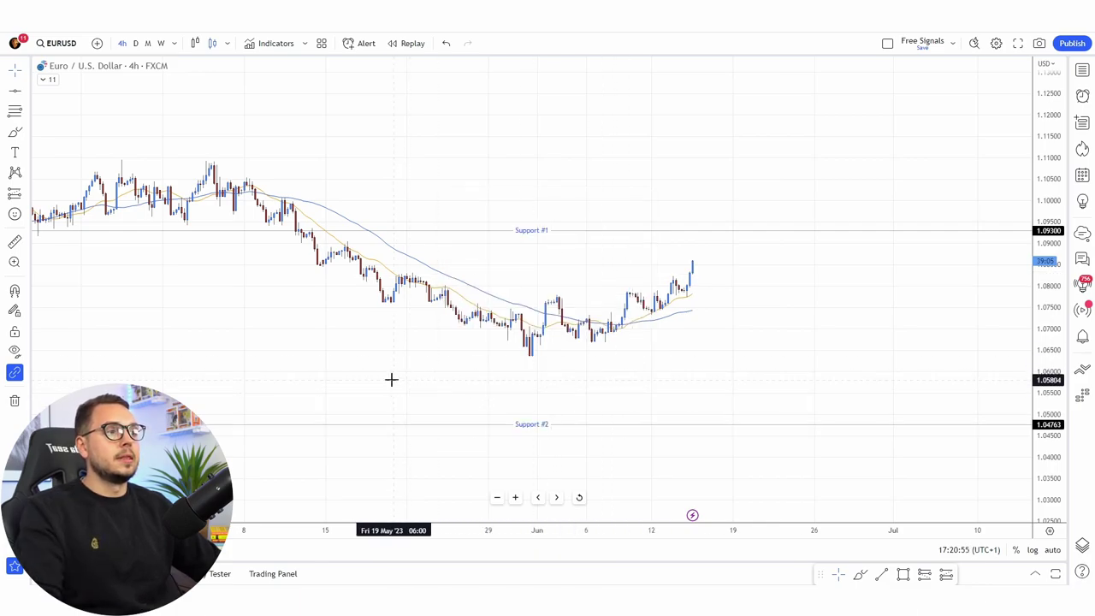
pyautogui.scroll(-3, 664, 345)
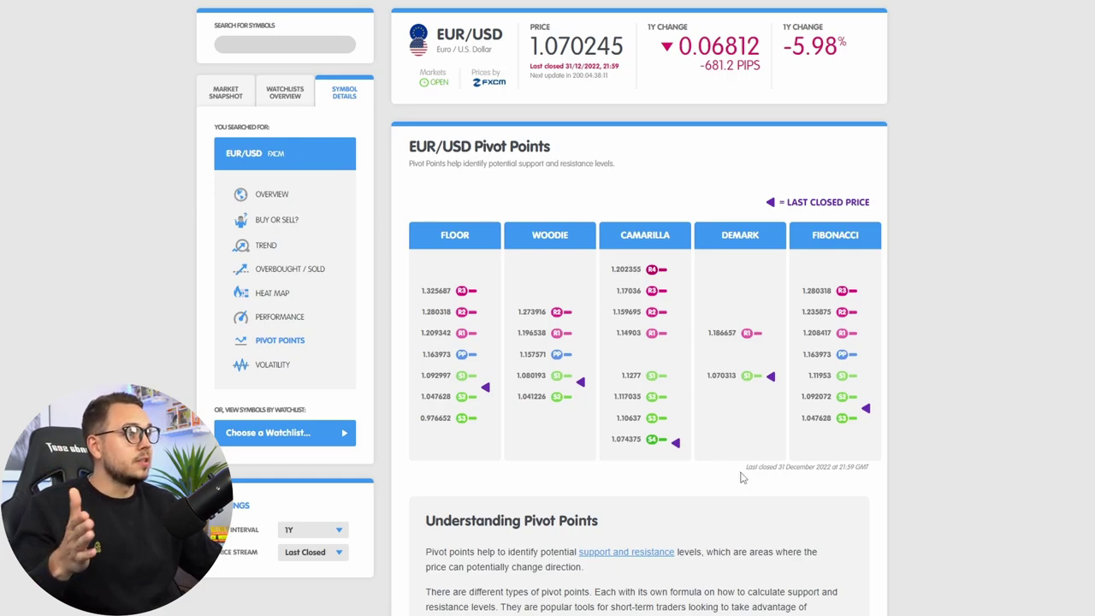
pyautogui.moveTo(746, 467); pyautogui.dragTo(867, 467)
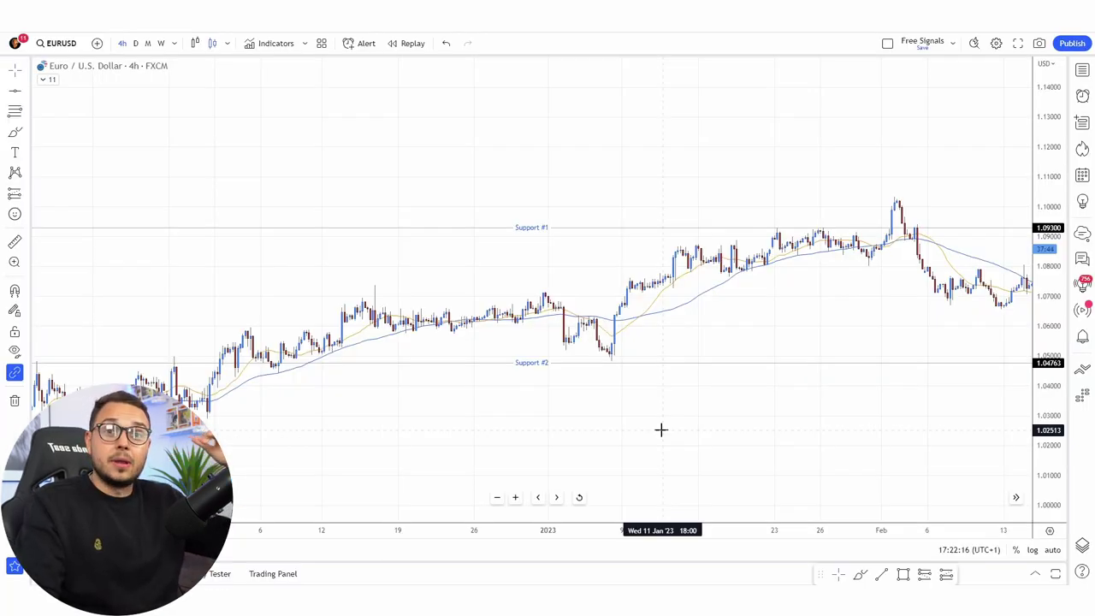
# Step: Mark 2 January 2023 with a vertical line, then scribble trial zigzags and undo them
pyautogui.hotkey('ctrl', 'z')
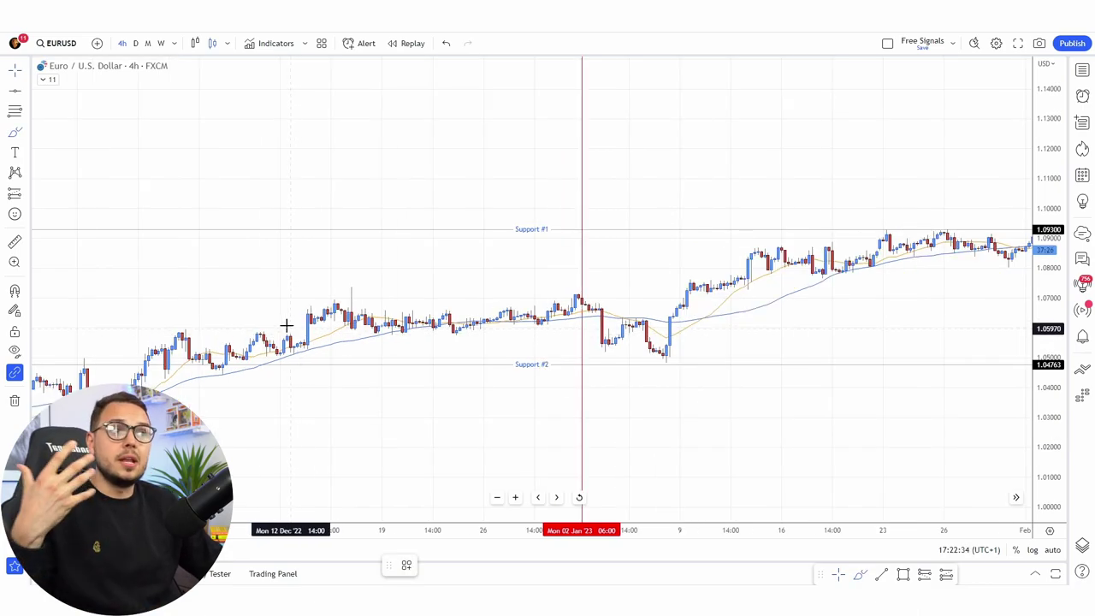
pyautogui.moveTo(60, 290)
pyautogui.mouseDown()
pyautogui.moveTo(144, 274)
pyautogui.moveTo(306, 288)
pyautogui.moveTo(554, 341)
pyautogui.mouseUp()
pyautogui.moveTo(197, 402)
pyautogui.mouseDown()
pyautogui.moveTo(337, 479)
pyautogui.moveTo(504, 513)
pyautogui.mouseUp()
pyautogui.moveTo(123, 170)
pyautogui.mouseDown()
pyautogui.moveTo(305, 129)
pyautogui.moveTo(487, 242)
pyautogui.moveTo(514, 245)
pyautogui.mouseUp()
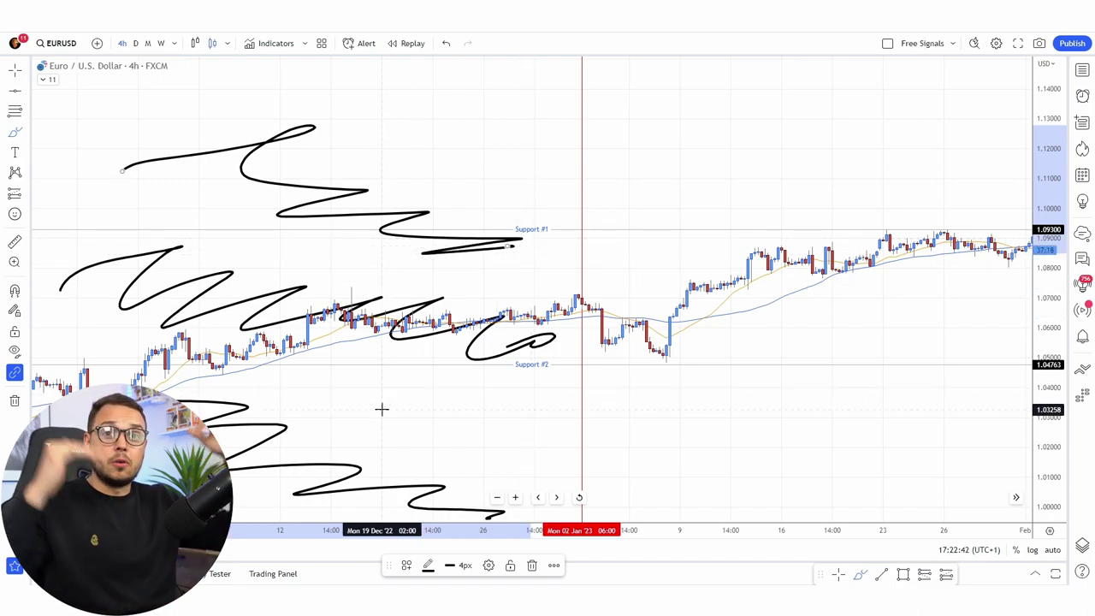
pyautogui.hotkey('ctrl', 'z')
pyautogui.hotkey('ctrl', 'z')
pyautogui.hotkey('ctrl', 'z')
pyautogui.hotkey('ctrl', 'z')
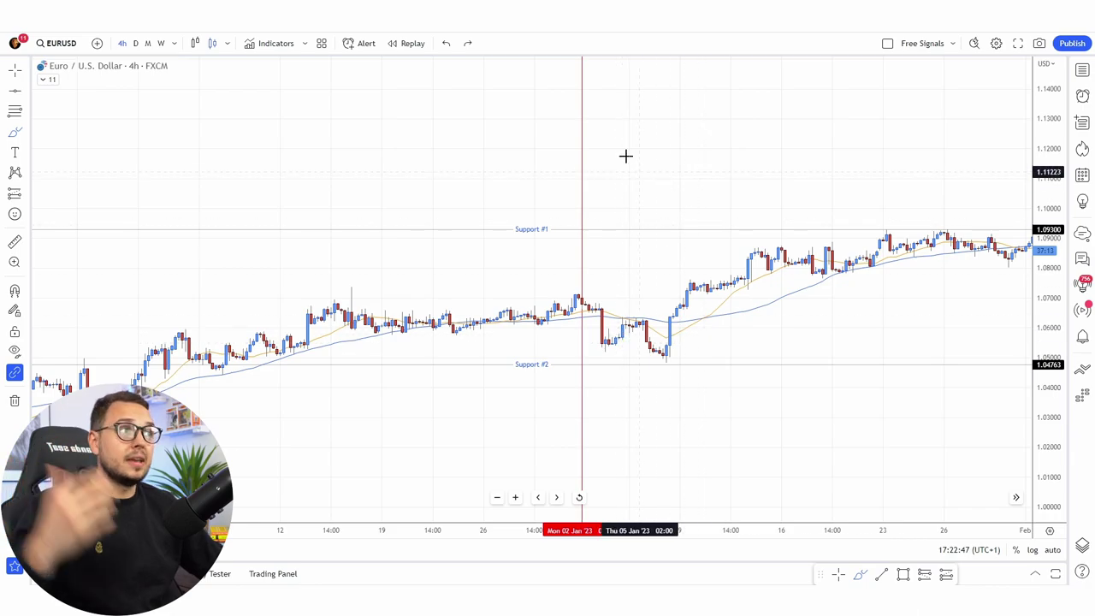
# Step: Sketch zigzags above the price, below Support #2 and along Support #1
pyautogui.moveTo(624, 78)
pyautogui.mouseDown()
pyautogui.moveTo(843, 105)
pyautogui.moveTo(940, 174)
pyautogui.mouseUp()
pyautogui.moveTo(647, 415)
pyautogui.mouseDown()
pyautogui.moveTo(880, 496)
pyautogui.moveTo(924, 496)
pyautogui.mouseUp()
pyautogui.moveTo(681, 366); pyautogui.dragTo(947, 384)
pyautogui.moveTo(644, 223); pyautogui.dragTo(941, 231)
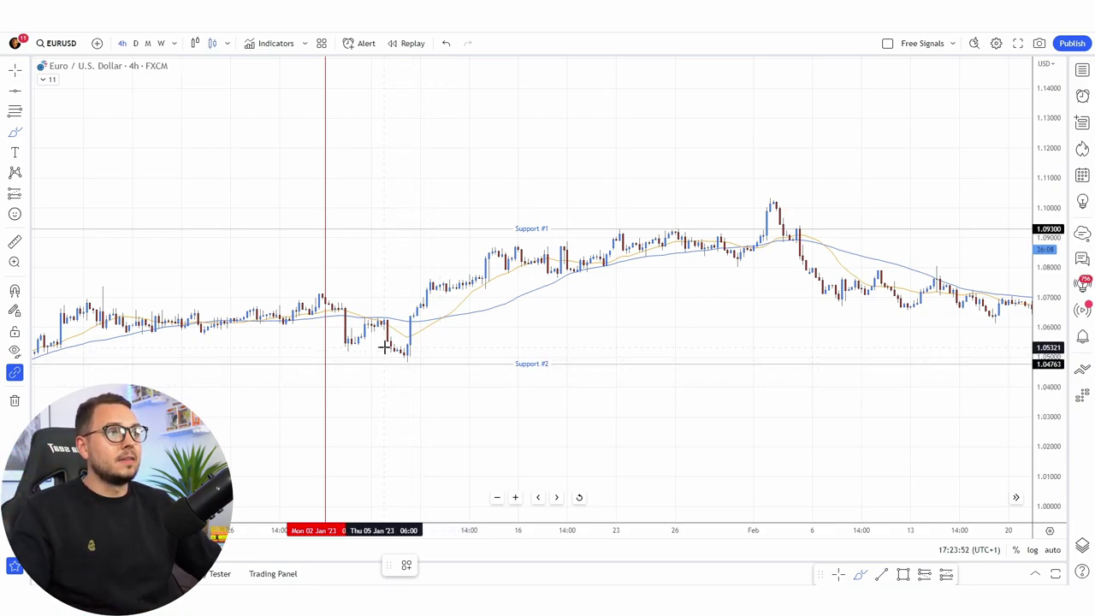
# Step: Draw a freehand arrow from the candles to Support #2, then undo the sketches
pyautogui.click(337, 305)
pyautogui.moveTo(336, 305)
pyautogui.mouseDown()
pyautogui.moveTo(403, 353)
pyautogui.moveTo(398, 366)
pyautogui.moveTo(432, 373)
pyautogui.moveTo(404, 366)
pyautogui.moveTo(394, 346)
pyautogui.moveTo(422, 359)
pyautogui.moveTo(407, 340)
pyautogui.moveTo(452, 298)
pyautogui.moveTo(573, 229)
pyautogui.moveTo(570, 256)
pyautogui.mouseUp()
pyautogui.hotkey('ctrl', 'z')
pyautogui.hotkey('ctrl', 'z')
pyautogui.hotkey('ctrl', 'z')
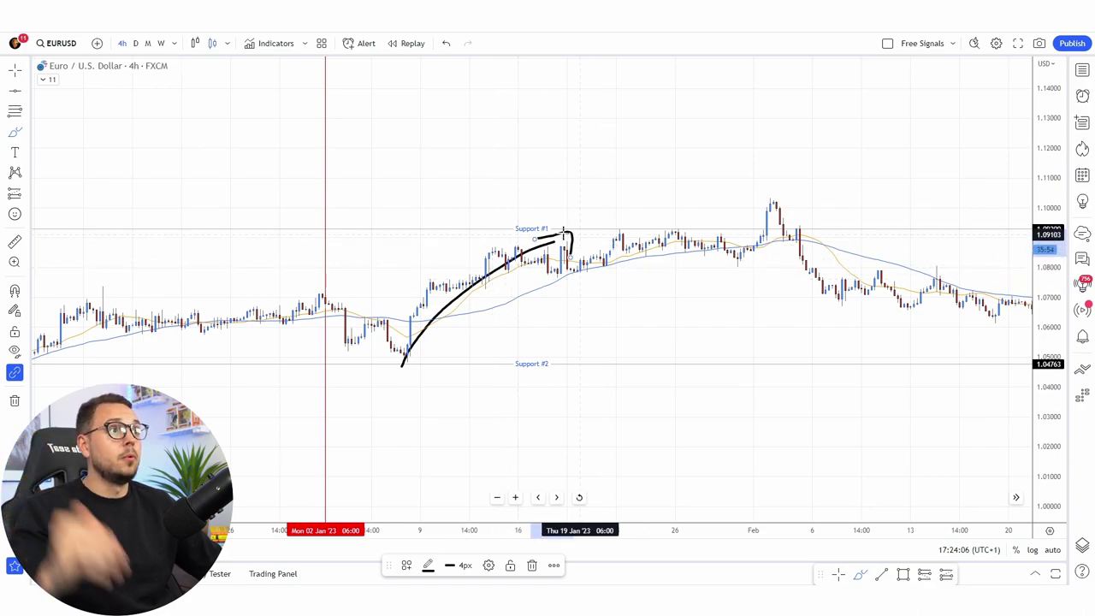
pyautogui.hotkey('ctrl', 'z')
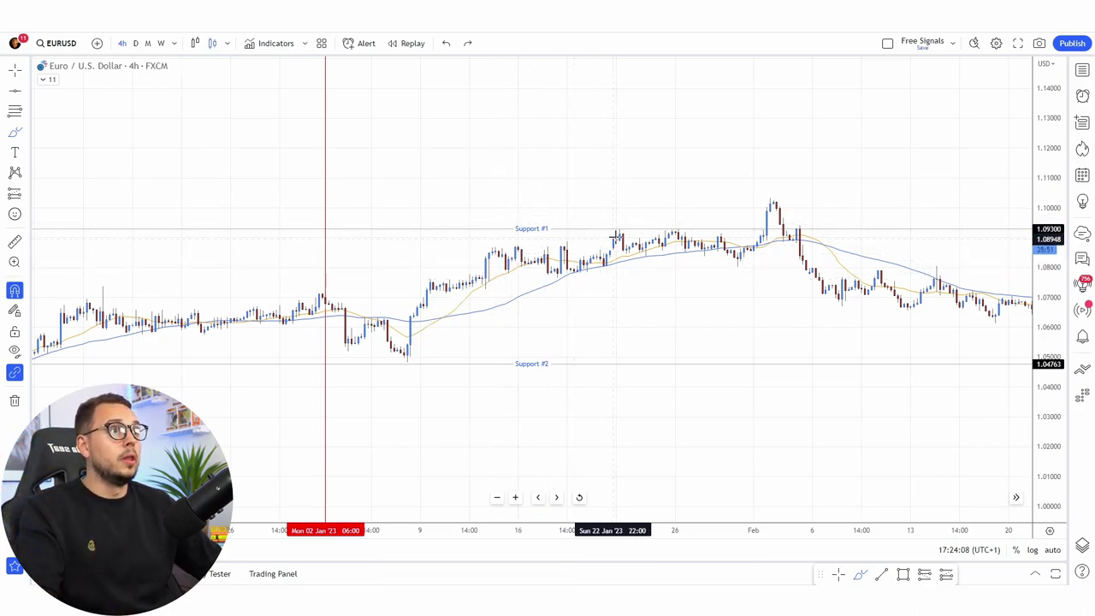
# Step: Sketch a loop with an arrowhead around the price action, pan to later bars, and undo a peak stroke
pyautogui.moveTo(610, 253)
pyautogui.mouseDown()
pyautogui.moveTo(731, 257)
pyautogui.moveTo(745, 227)
pyautogui.moveTo(627, 224)
pyautogui.moveTo(676, 225)
pyautogui.mouseUp()
pyautogui.moveTo(698, 214)
pyautogui.mouseDown()
pyautogui.moveTo(645, 257)
pyautogui.moveTo(707, 260)
pyautogui.mouseUp()
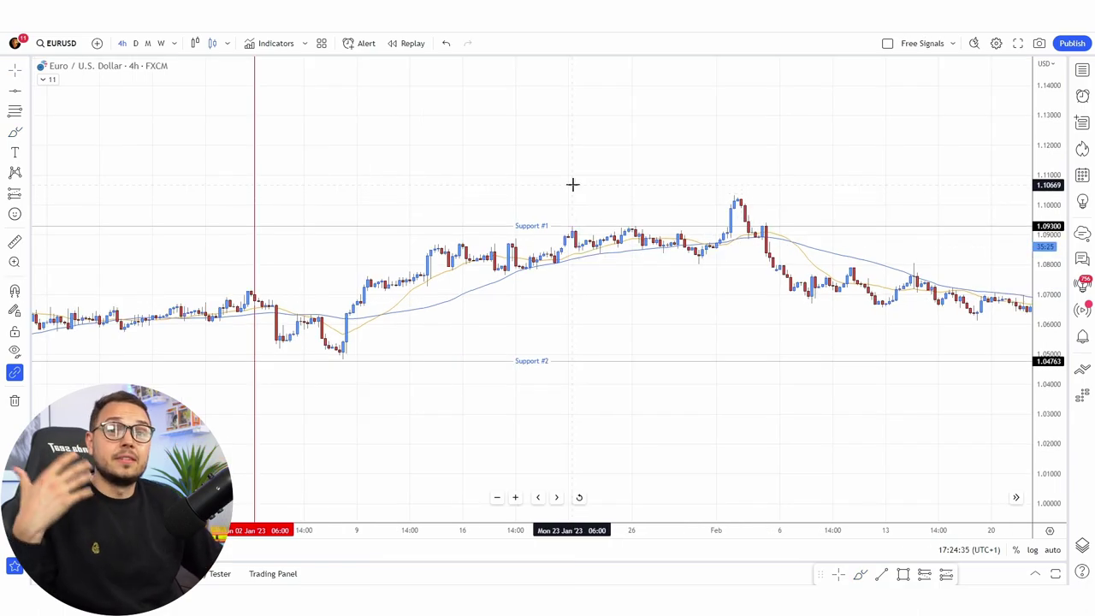
pyautogui.moveTo(557, 186); pyautogui.dragTo(538, 190)
pyautogui.click(14, 132)
pyautogui.moveTo(610, 235)
pyautogui.mouseDown()
pyautogui.moveTo(652, 236)
pyautogui.moveTo(610, 237)
pyautogui.moveTo(640, 231)
pyautogui.mouseUp()
pyautogui.hotkey('ctrl', 'z')
pyautogui.hotkey('ctrl', 'z')
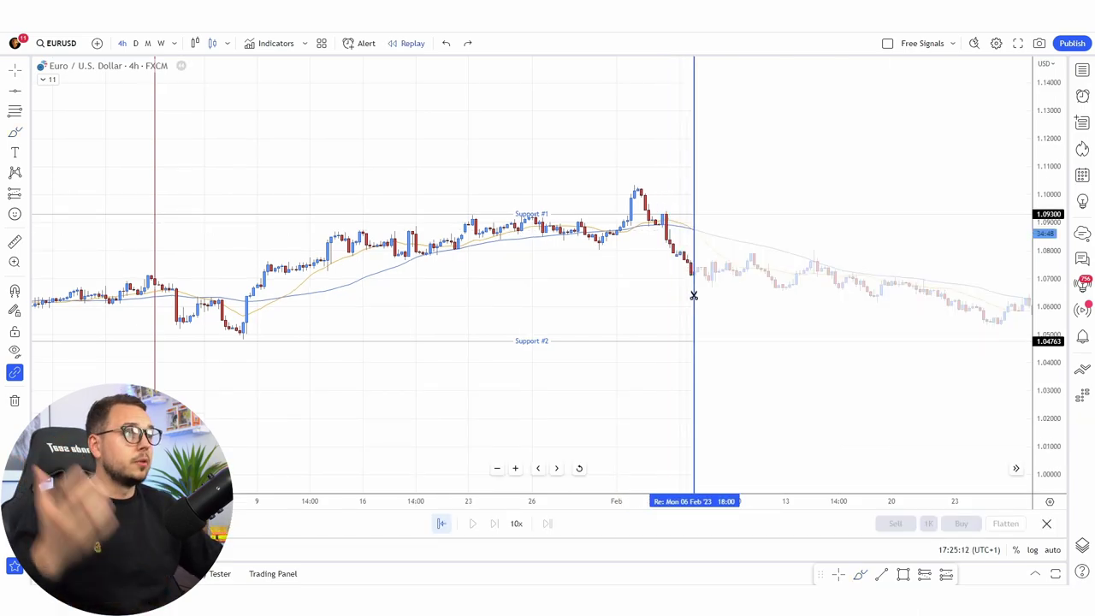
pyautogui.click(702, 300)
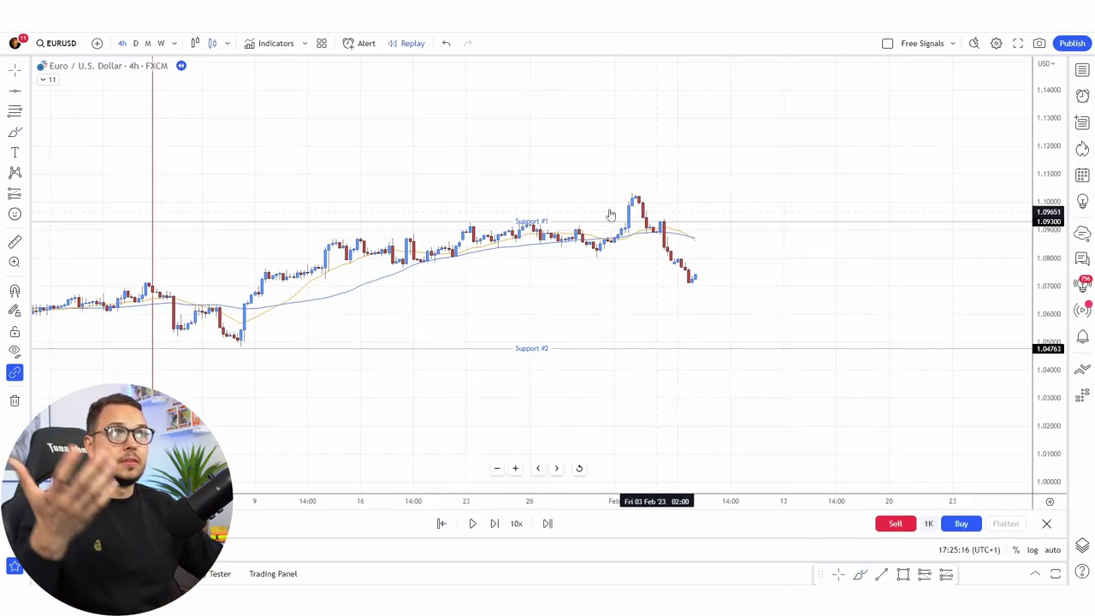
pyautogui.click(135, 43)
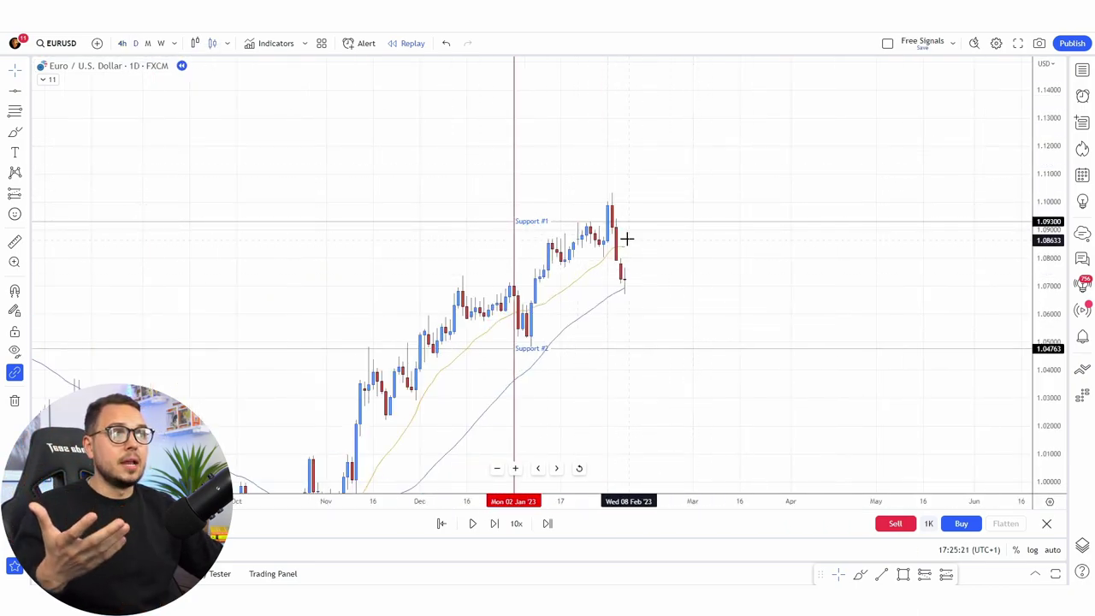
pyautogui.moveTo(568, 221)
pyautogui.mouseDown()
pyautogui.moveTo(633, 221)
pyautogui.moveTo(616, 200)
pyautogui.moveTo(616, 243)
pyautogui.moveTo(589, 219)
pyautogui.mouseUp()
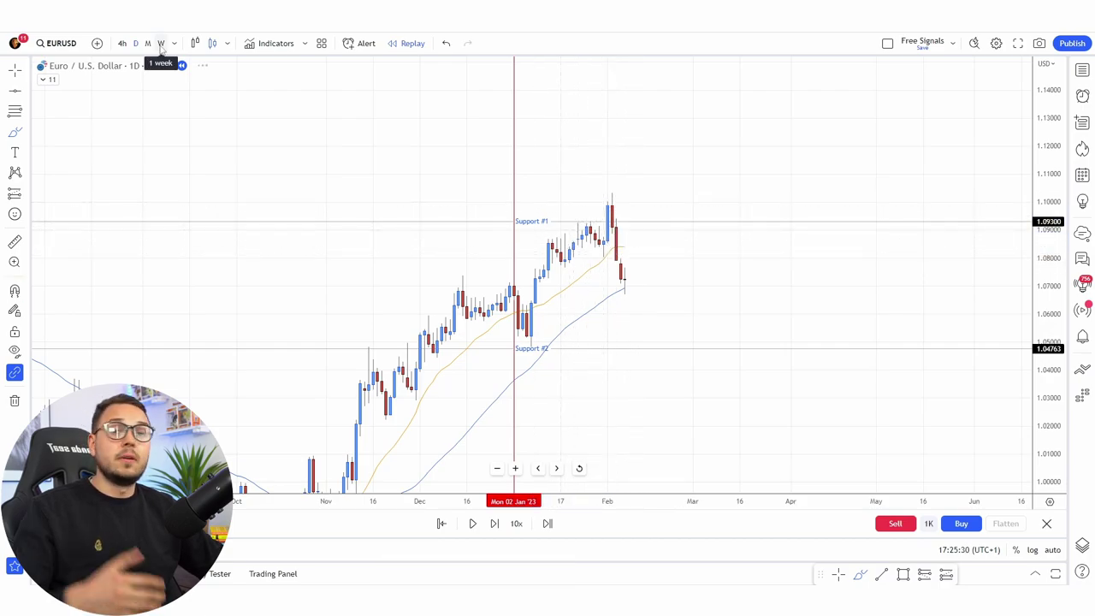
pyautogui.click(161, 44)
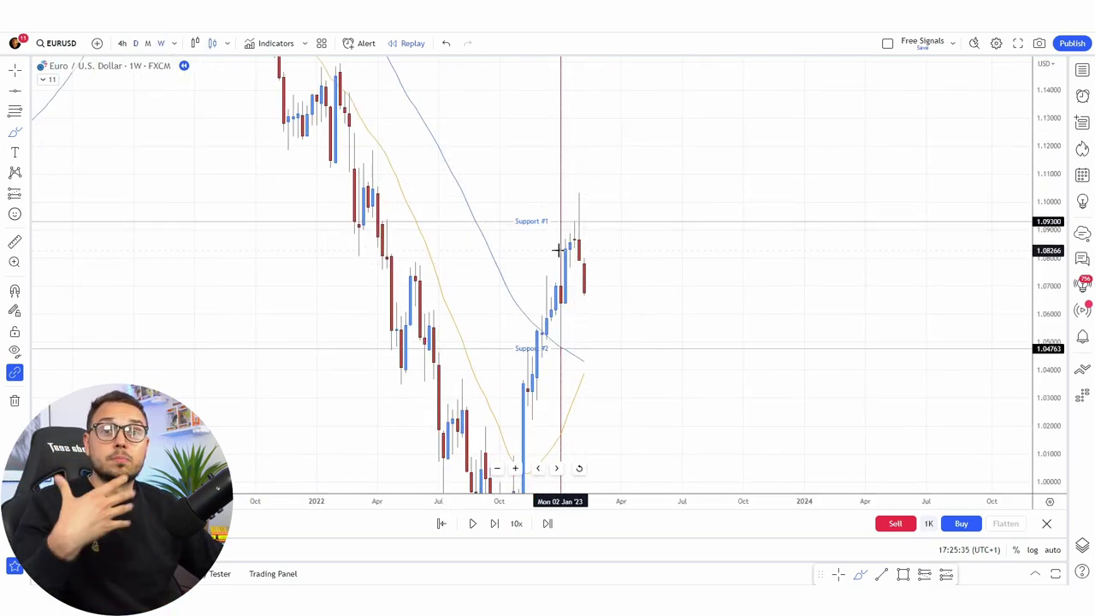
pyautogui.moveTo(568, 212); pyautogui.dragTo(596, 212)
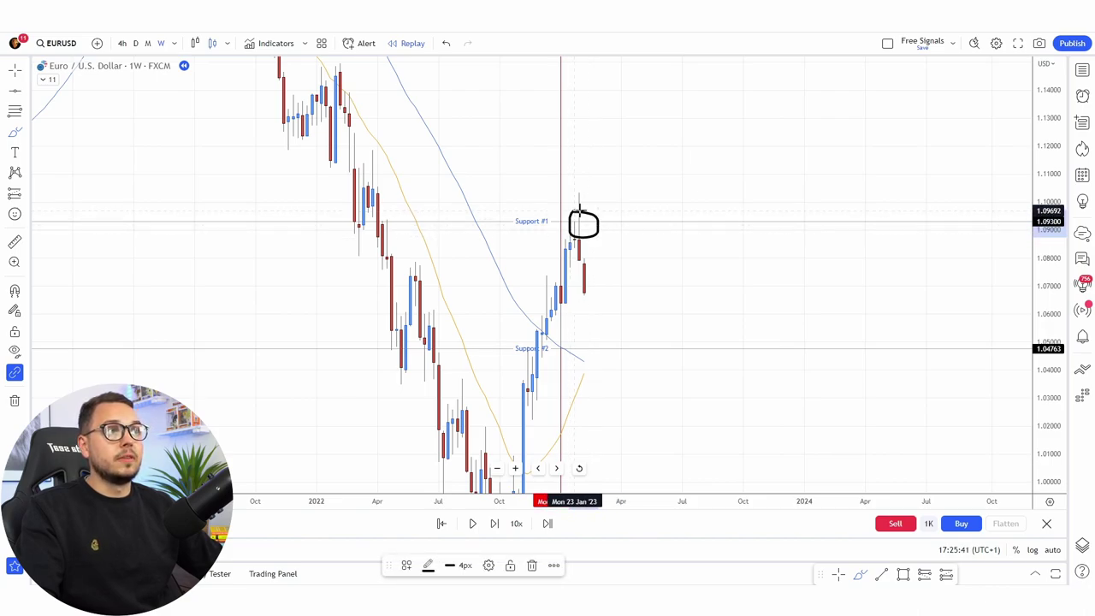
pyautogui.hotkey('ctrl', 'z')
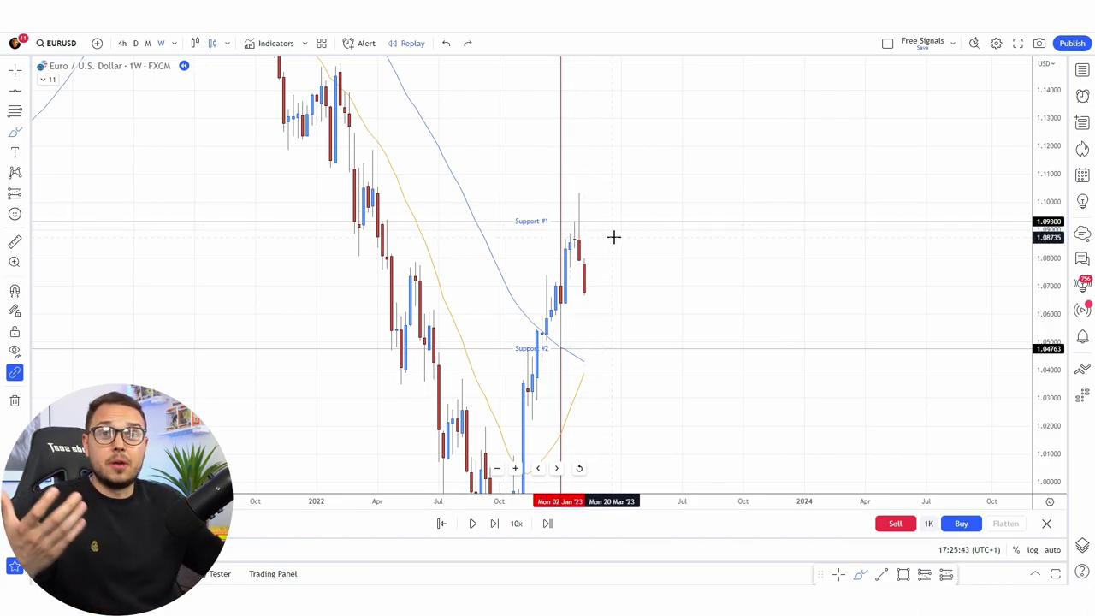
pyautogui.moveTo(567, 190)
pyautogui.mouseDown()
pyautogui.moveTo(599, 189)
pyautogui.moveTo(593, 254)
pyautogui.moveTo(573, 248)
pyautogui.moveTo(568, 194)
pyautogui.mouseUp()
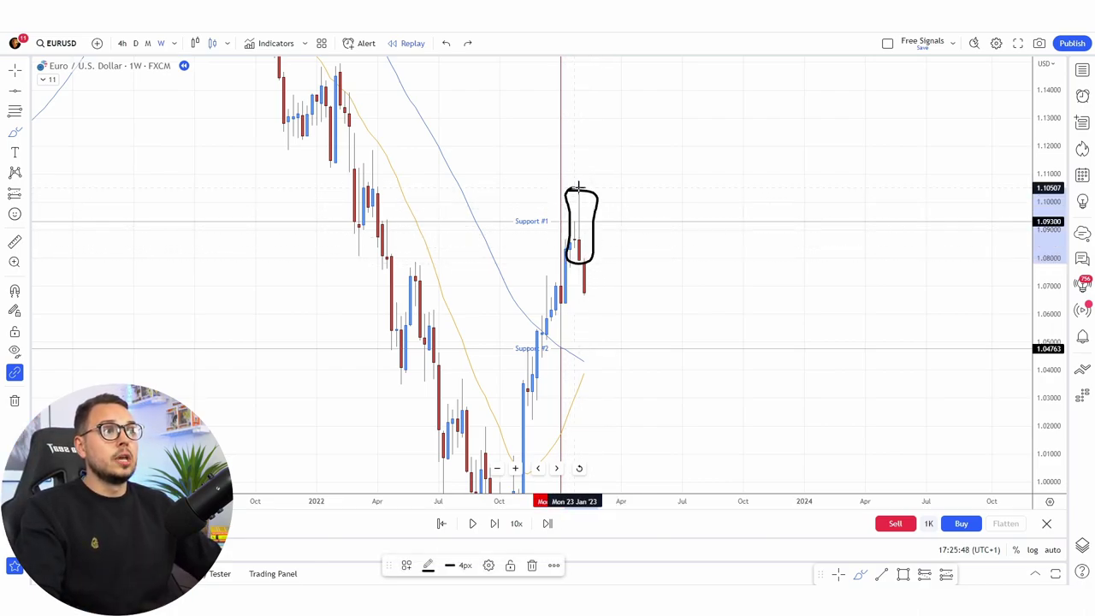
pyautogui.hotkey('ctrl', 'z')
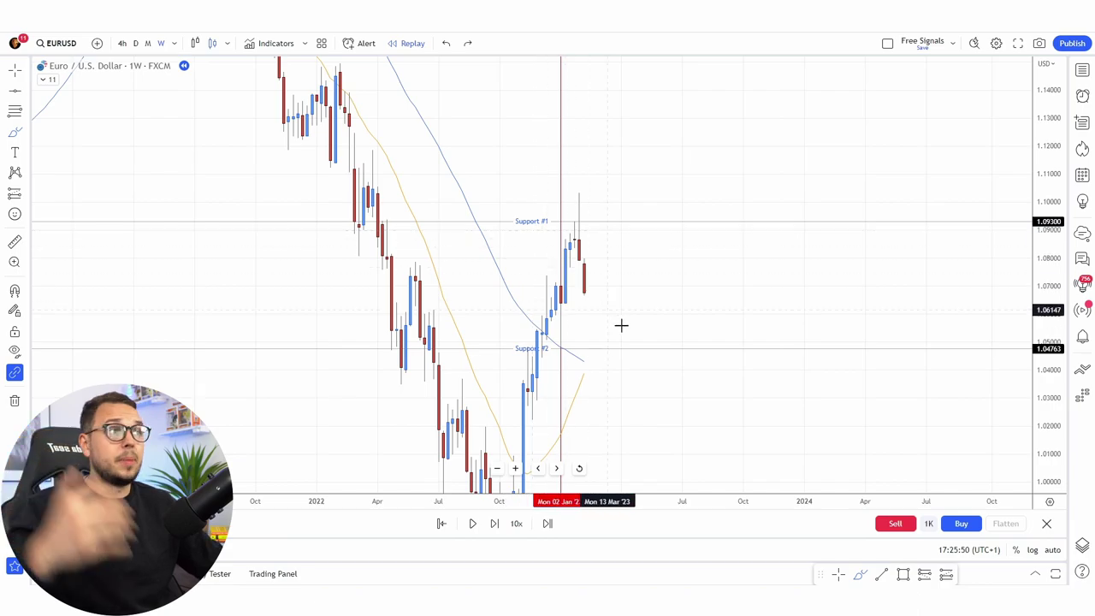
pyautogui.moveTo(575, 240)
pyautogui.mouseDown()
pyautogui.moveTo(616, 391)
pyautogui.moveTo(630, 364)
pyautogui.mouseUp()
pyautogui.hotkey('ctrl', 'z')
pyautogui.hotkey('ctrl', 'z')
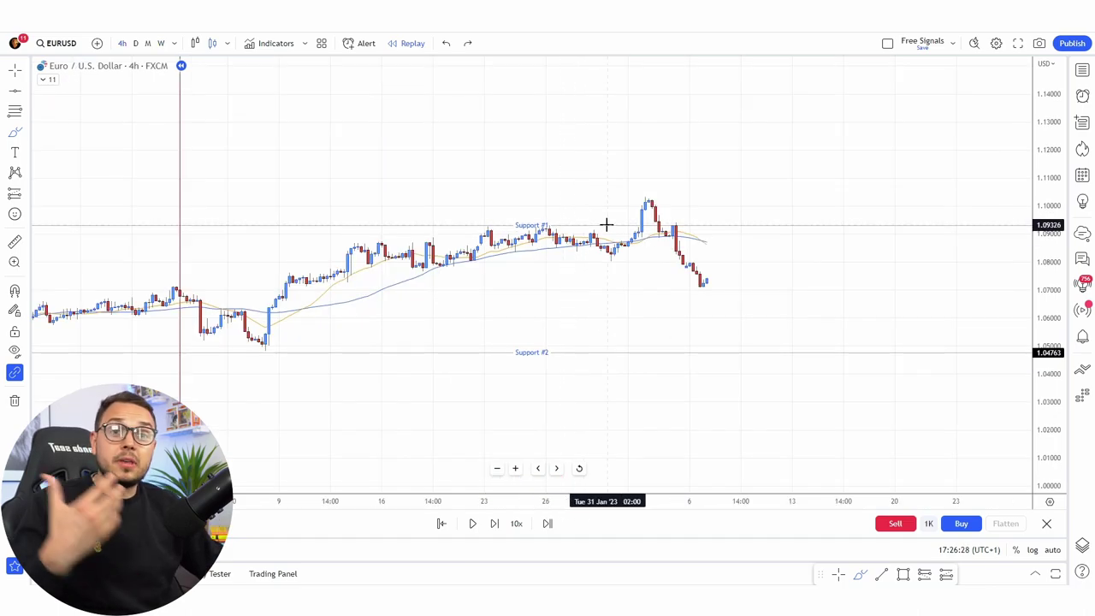
# Step: Sketch a brush stroke over the price peak, then undo it
pyautogui.moveTo(623, 234)
pyautogui.mouseDown()
pyautogui.moveTo(650, 178)
pyautogui.moveTo(662, 205)
pyautogui.mouseUp()
pyautogui.hotkey('ctrl', 'z')
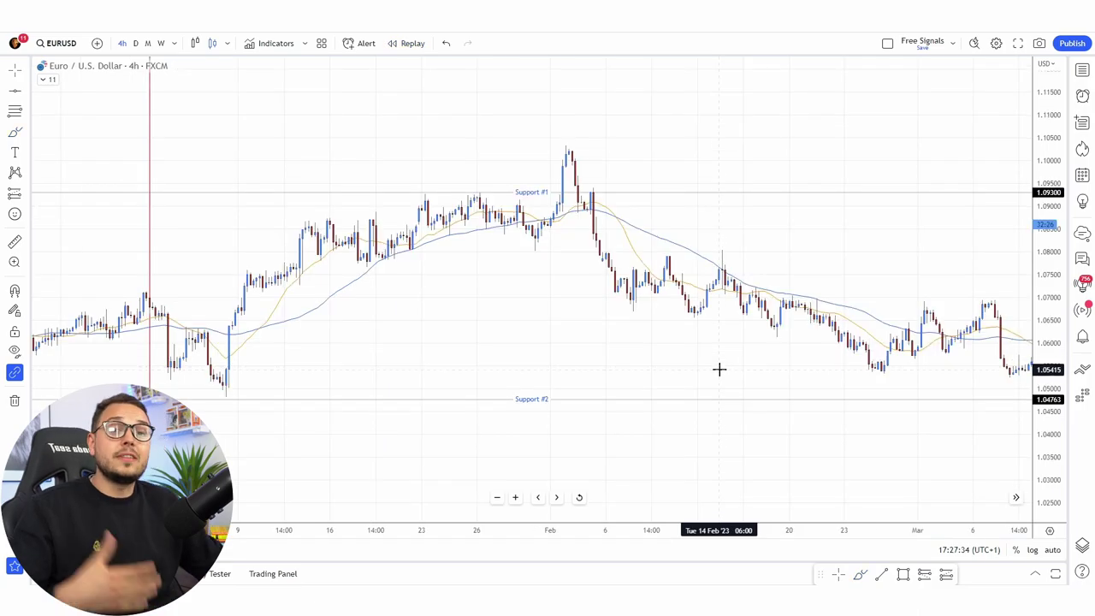
# Step: Bring the April candles into view, then circle Support #2 and underline two lows above it
pyautogui.moveTo(756, 362); pyautogui.dragTo(337, 345)
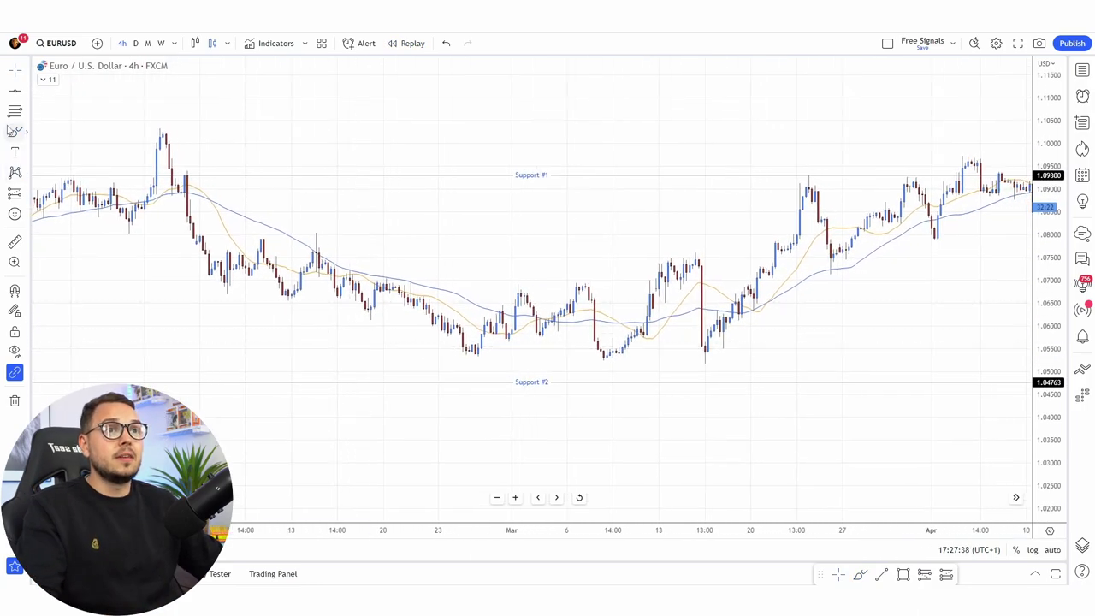
pyautogui.moveTo(500, 377)
pyautogui.mouseDown()
pyautogui.moveTo(573, 386)
pyautogui.moveTo(493, 398)
pyautogui.mouseUp()
pyautogui.hotkey('ctrl', 'z')
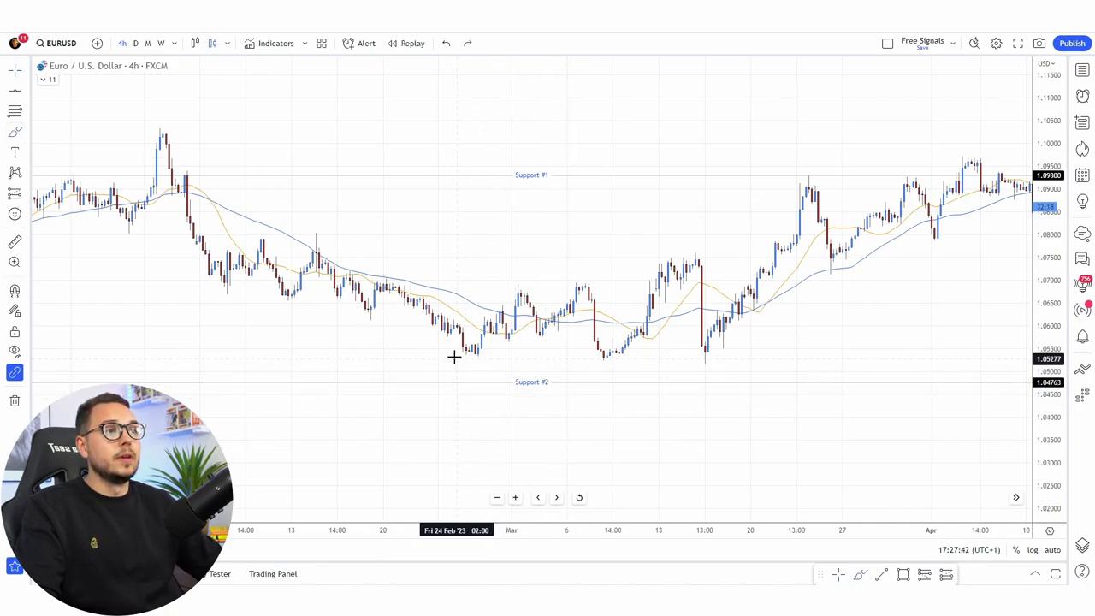
pyautogui.moveTo(453, 357); pyautogui.dragTo(508, 357)
pyautogui.moveTo(593, 359); pyautogui.dragTo(739, 359)
# Step: Sketch trend strokes up to the peak, then trace and undo a line along Support #2
pyautogui.moveTo(481, 335); pyautogui.dragTo(589, 284)
pyautogui.moveTo(619, 343); pyautogui.dragTo(701, 289)
pyautogui.moveTo(724, 357)
pyautogui.mouseDown()
pyautogui.moveTo(905, 213)
pyautogui.moveTo(895, 183)
pyautogui.moveTo(943, 221)
pyautogui.mouseUp()
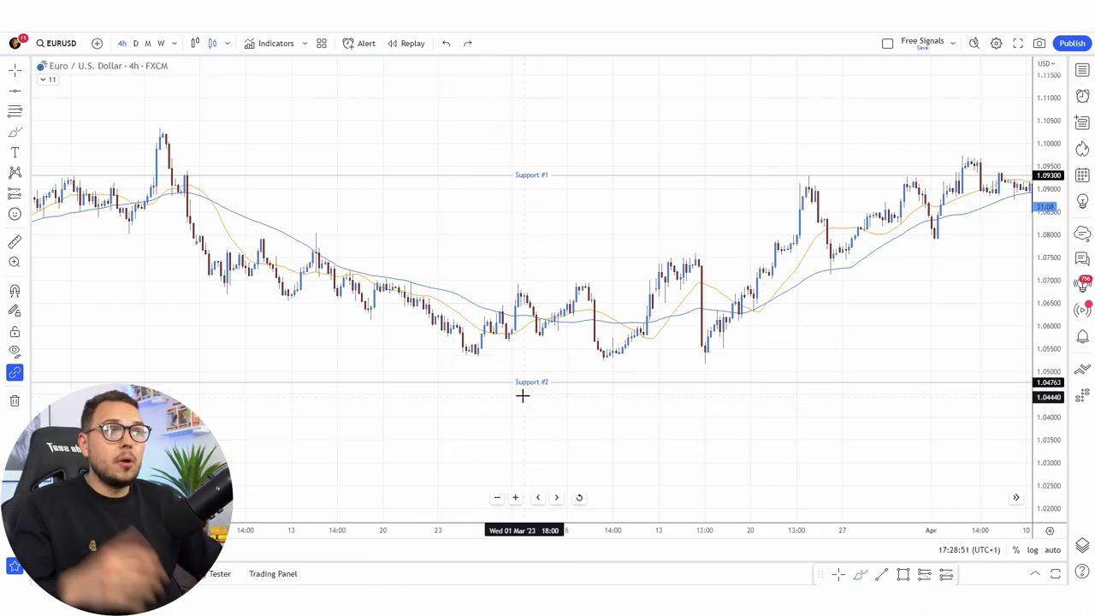
pyautogui.moveTo(487, 382); pyautogui.dragTo(569, 391)
pyautogui.hotkey('ctrl', 'z')
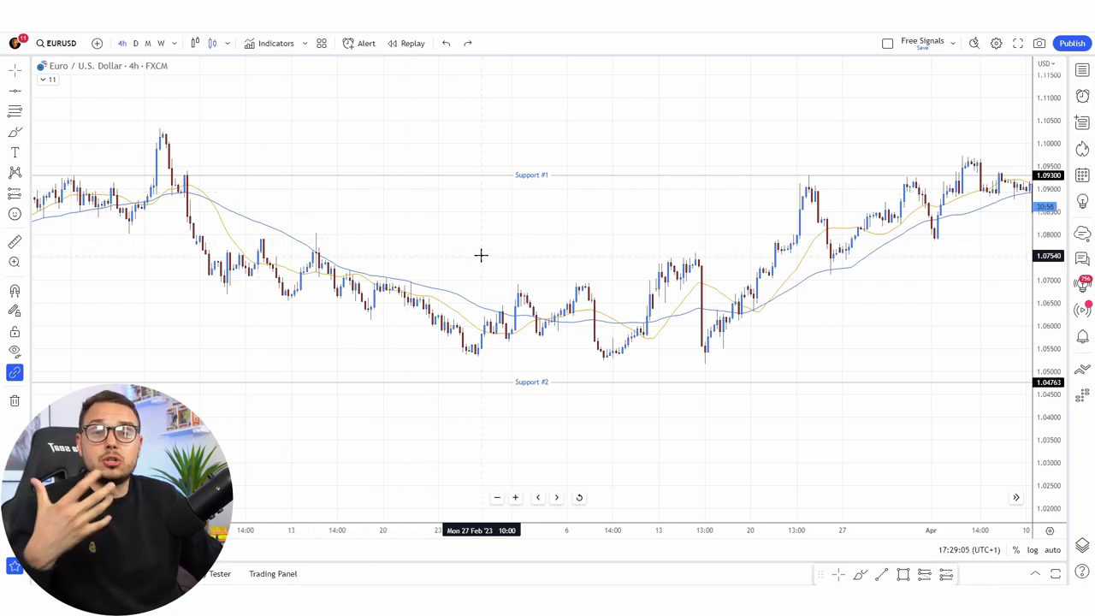
# Step: Pan to late April and sketch, then undo, a circle and stroke near Support #1
pyautogui.moveTo(538, 276); pyautogui.dragTo(420, 281)
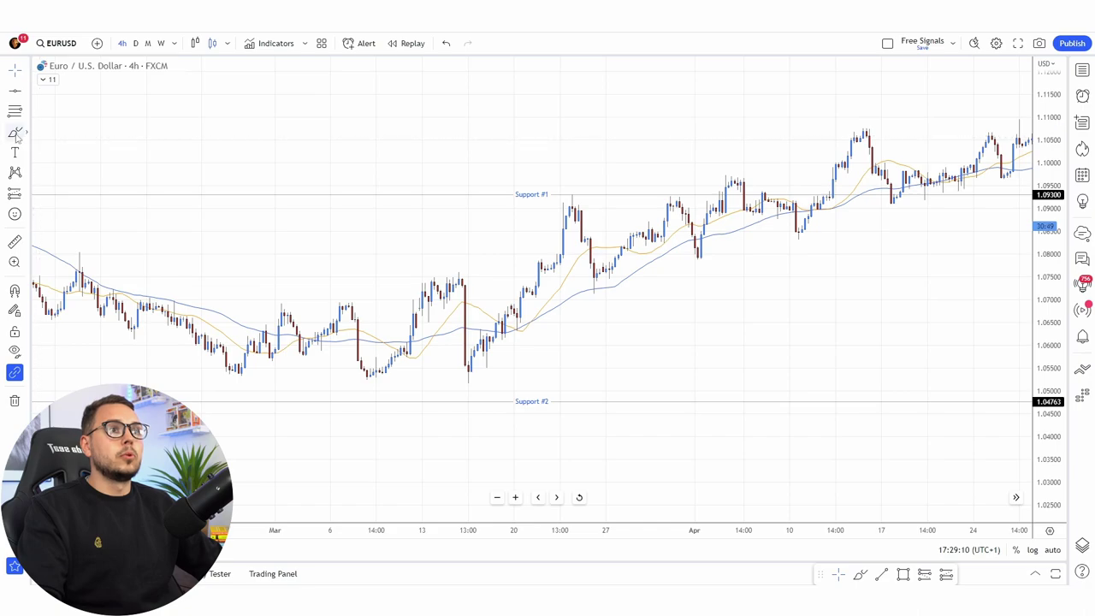
pyautogui.moveTo(584, 191)
pyautogui.mouseDown()
pyautogui.moveTo(560, 195)
pyautogui.moveTo(564, 187)
pyautogui.moveTo(601, 281)
pyautogui.mouseUp()
pyautogui.hotkey('ctrl', 'z')
pyautogui.hotkey('ctrl', 'z')
pyautogui.moveTo(682, 188)
pyautogui.mouseDown()
pyautogui.moveTo(655, 191)
pyautogui.moveTo(680, 187)
pyautogui.moveTo(704, 251)
pyautogui.mouseUp()
pyautogui.hotkey('ctrl', 'z')
pyautogui.hotkey('ctrl', 'z')
# Step: Bring the April to June candles into view and sketch, then undo, a line at Support #1
pyautogui.moveTo(619, 200)
pyautogui.mouseDown()
pyautogui.moveTo(616, 127)
pyautogui.moveTo(454, 156)
pyautogui.moveTo(391, 146)
pyautogui.mouseUp()
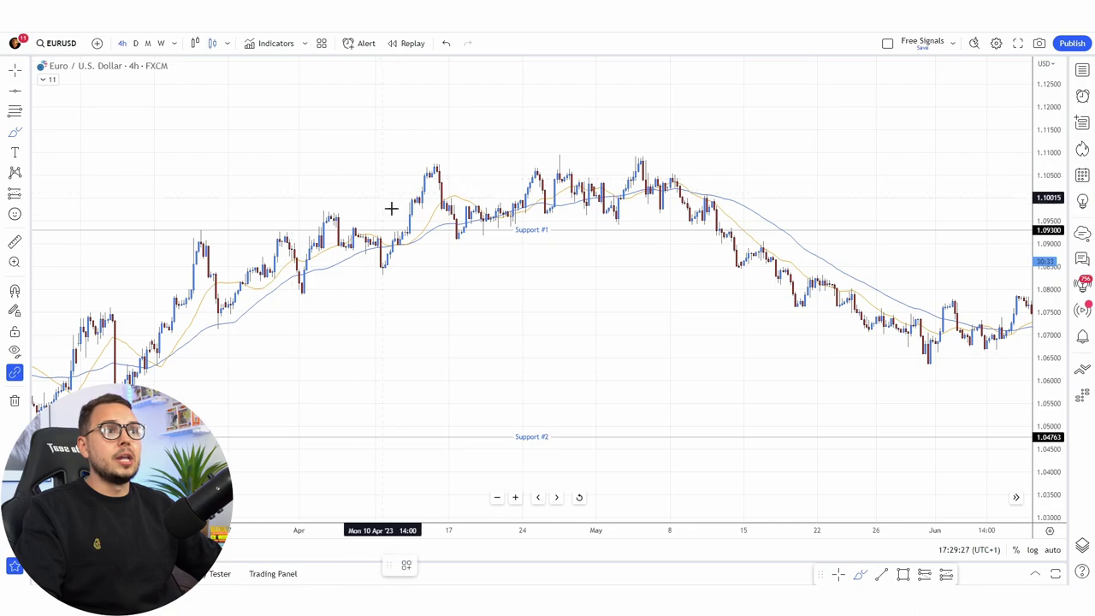
pyautogui.moveTo(386, 232)
pyautogui.mouseDown()
pyautogui.moveTo(425, 231)
pyautogui.moveTo(394, 220)
pyautogui.moveTo(439, 162)
pyautogui.moveTo(467, 232)
pyautogui.moveTo(648, 183)
pyautogui.mouseUp()
pyautogui.hotkey('ctrl', 'z')
pyautogui.hotkey('ctrl', 'z')
pyautogui.hotkey('ctrl', 'z')
pyautogui.hotkey('ctrl', 'z')
pyautogui.hotkey('ctrl', 'z')
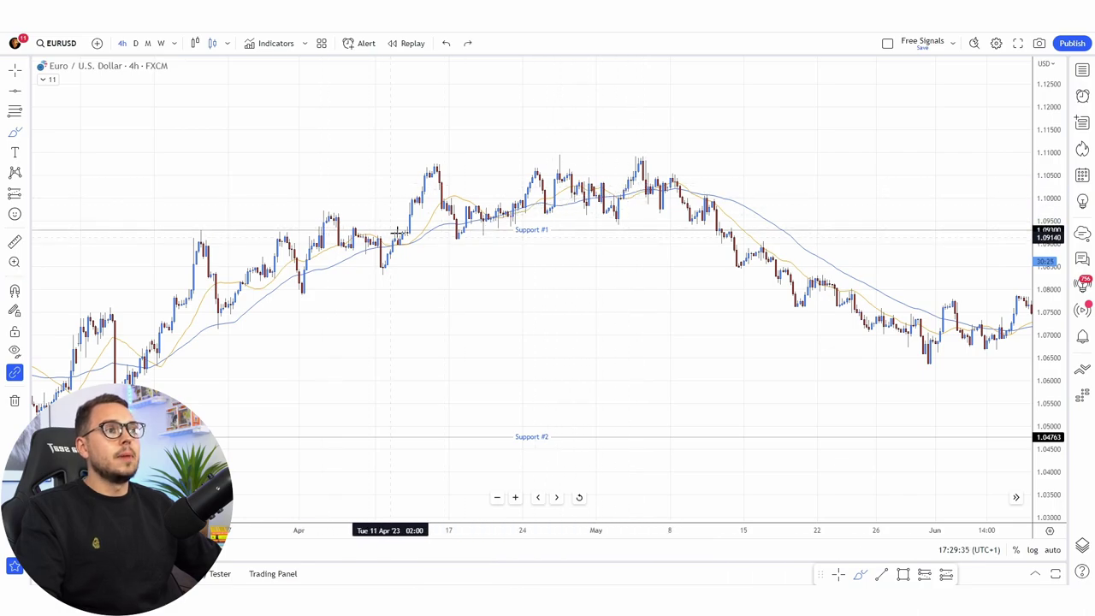
pyautogui.scroll(1, 547, 237)
# Step: Draw a rectangle zone along Support #1 from mid-April to mid-May
pyautogui.click(26, 137)
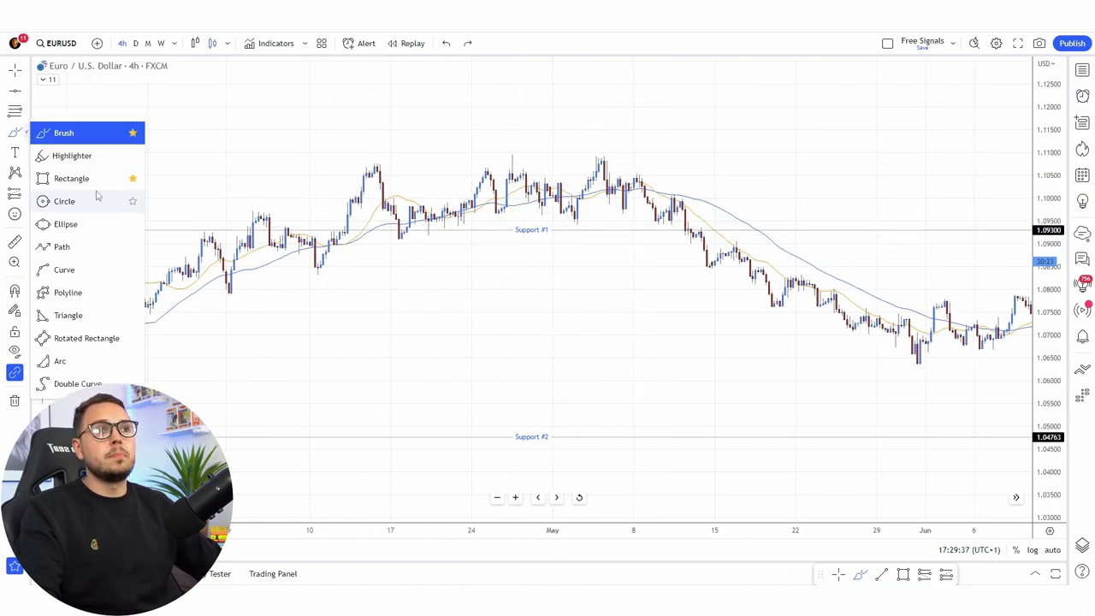
pyautogui.click(64, 179)
pyautogui.moveTo(408, 224); pyautogui.dragTo(726, 226)
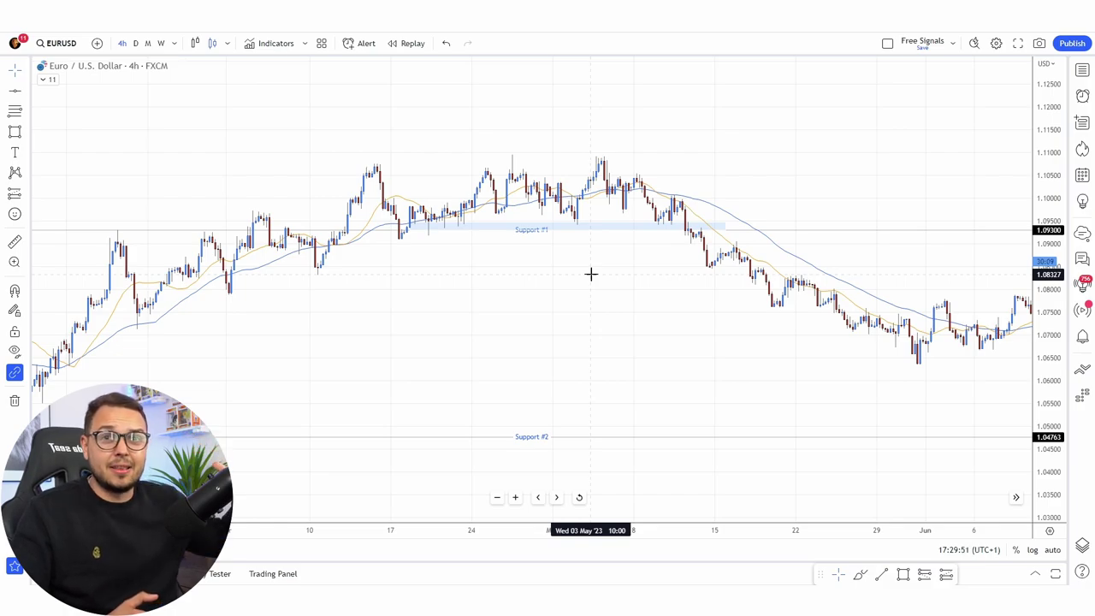
# Step: Draw a second rectangle zone across the April–May highs near 1.107–1.109
pyautogui.scroll(2, 601, 283)
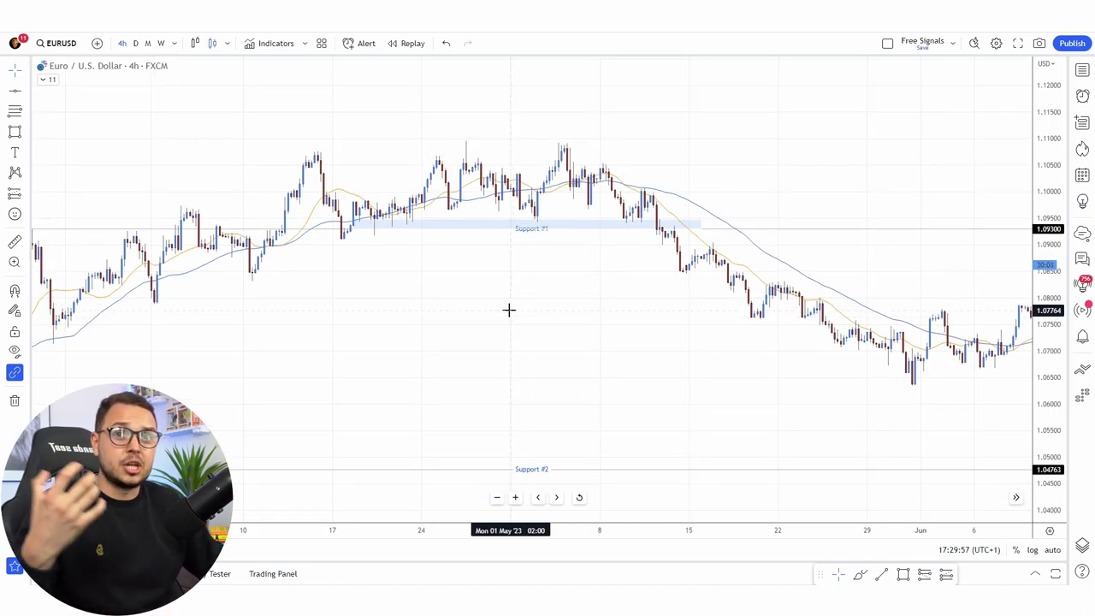
pyautogui.moveTo(496, 308); pyautogui.dragTo(456, 306)
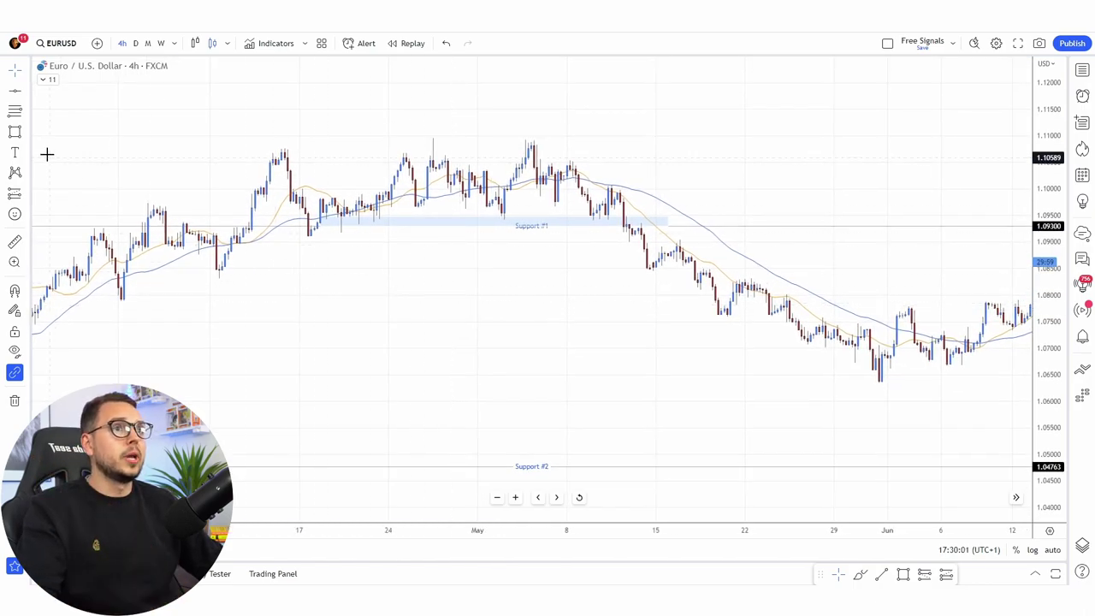
pyautogui.click(26, 135)
pyautogui.click(53, 176)
pyautogui.click(263, 143)
pyautogui.click(670, 153)
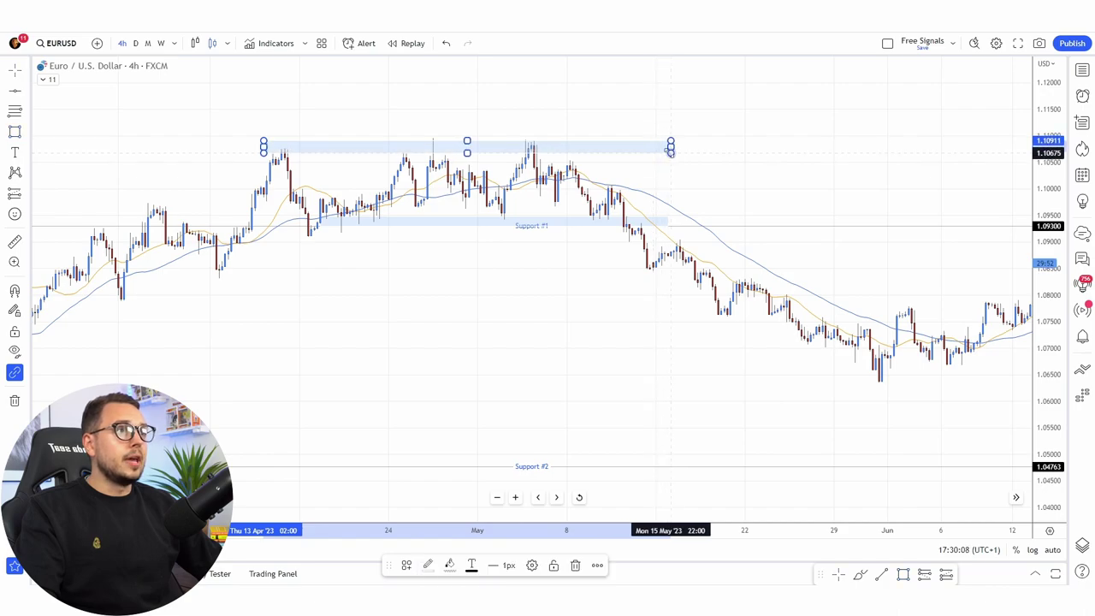
pyautogui.click(24, 133)
pyautogui.click(61, 129)
pyautogui.moveTo(284, 152)
pyautogui.mouseDown()
pyautogui.moveTo(299, 196)
pyautogui.moveTo(409, 161)
pyautogui.moveTo(500, 215)
pyautogui.moveTo(530, 152)
pyautogui.moveTo(599, 215)
pyautogui.mouseUp()
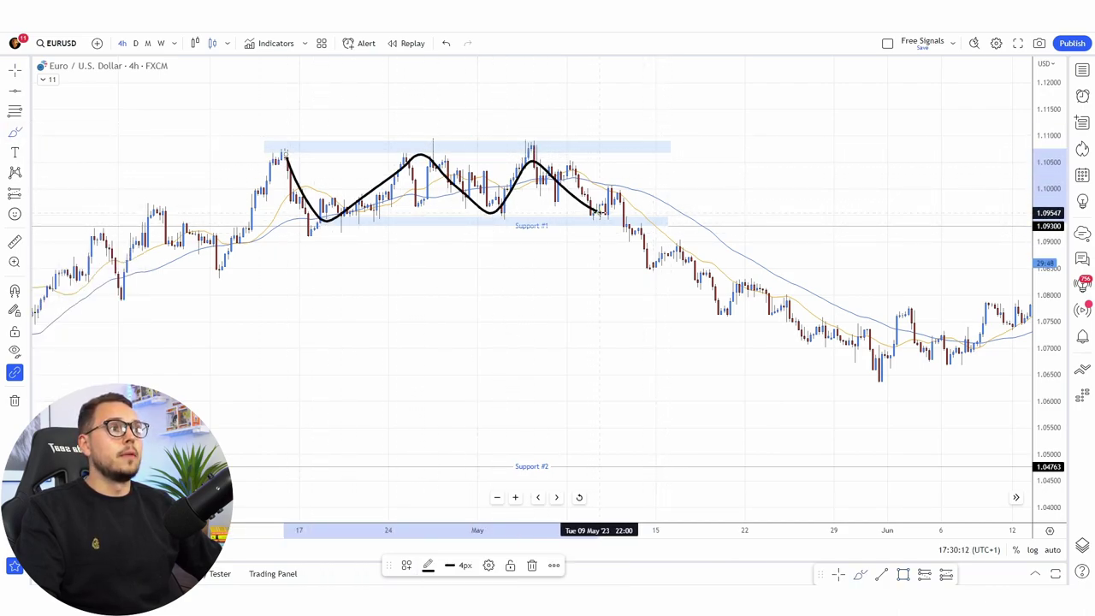
pyautogui.hotkey('ctrl', 'z')
pyautogui.moveTo(501, 233)
pyautogui.mouseDown()
pyautogui.moveTo(562, 218)
pyautogui.moveTo(505, 229)
pyautogui.moveTo(533, 236)
pyautogui.mouseUp()
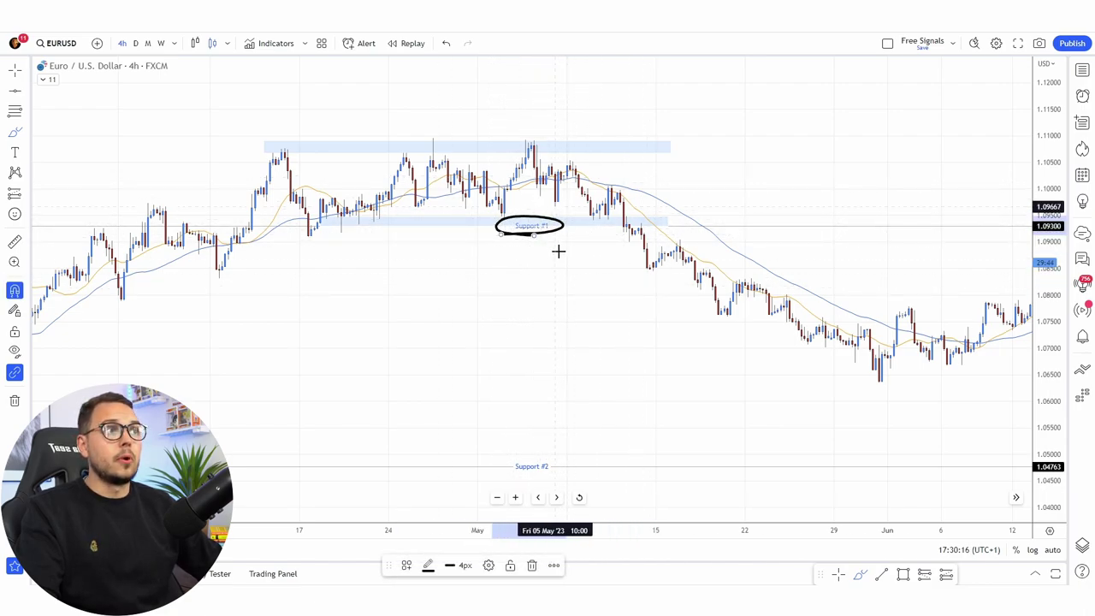
pyautogui.press('ctrl')
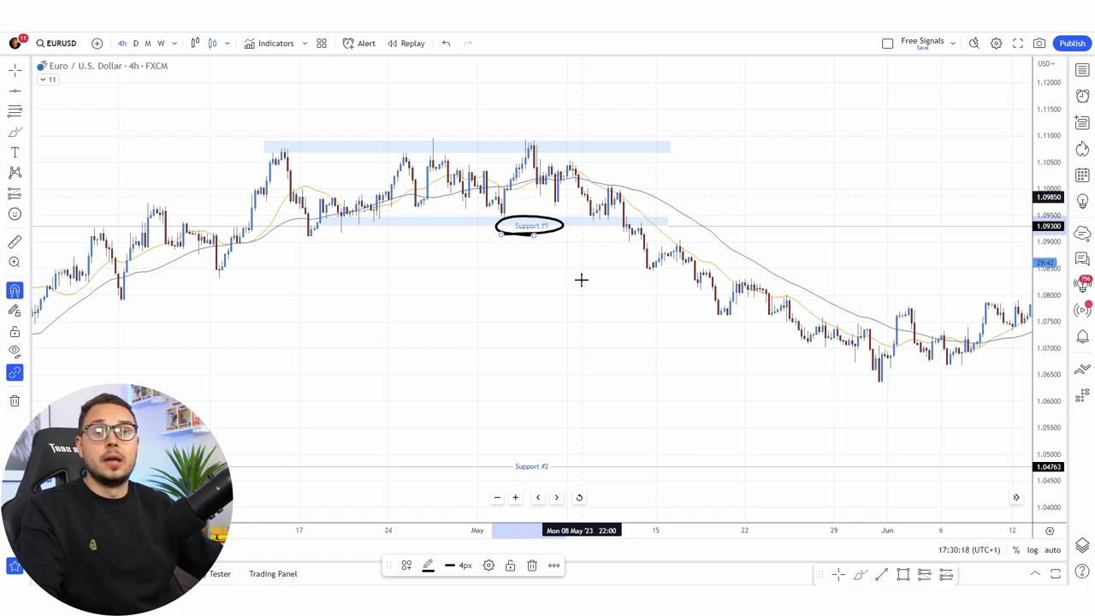
pyautogui.hotkey('ctrl', 'z')
pyautogui.moveTo(613, 212); pyautogui.dragTo(634, 244)
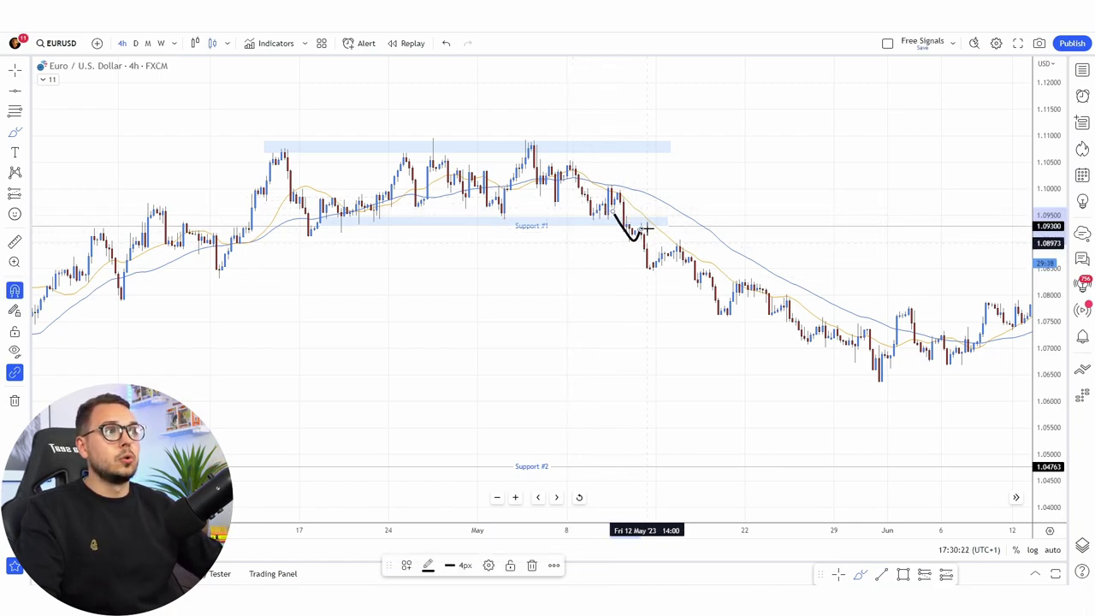
pyautogui.hotkey('ctrl', 'z')
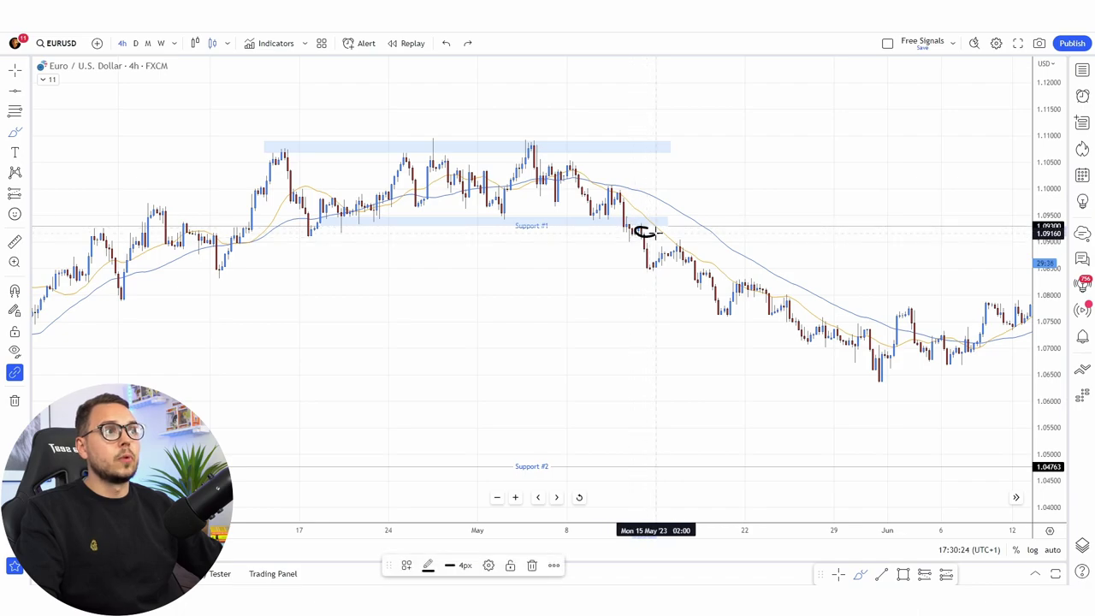
pyautogui.hotkey('ctrl', 'y')
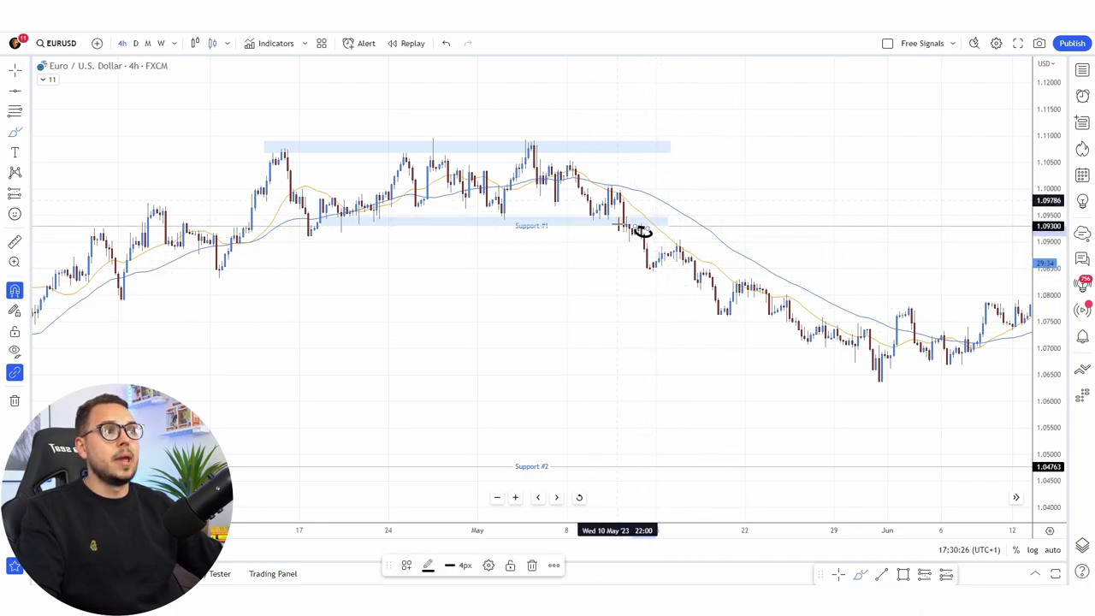
pyautogui.hotkey('ctrl', 'z')
# Step: Pan the 4h chart and sketch, then undo, a drop from the red candle
pyautogui.moveTo(405, 320); pyautogui.dragTo(521, 229)
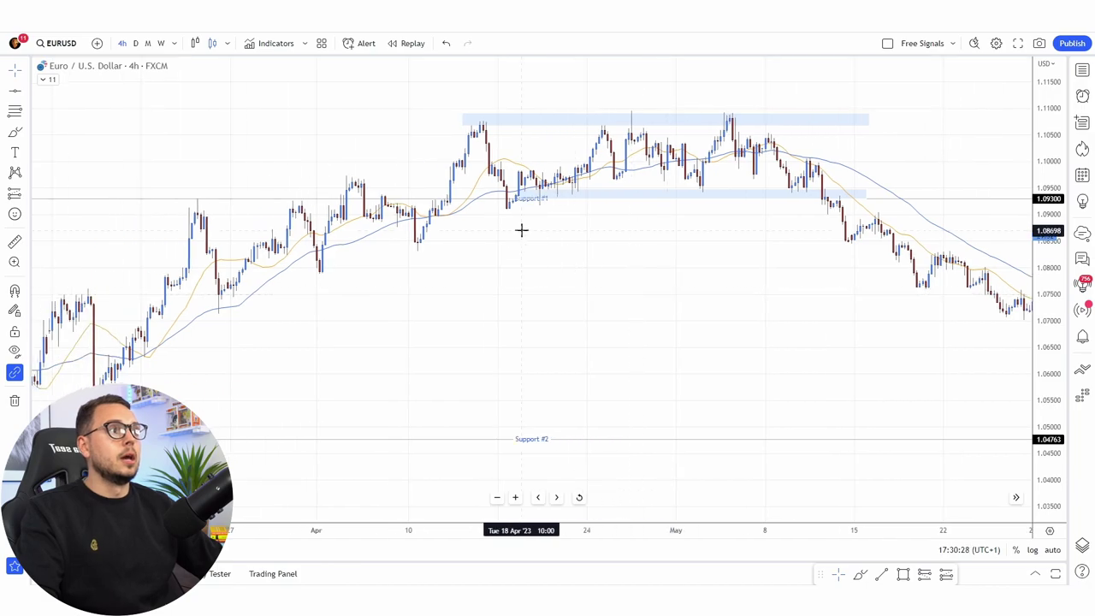
pyautogui.scroll(10, 522, 229)
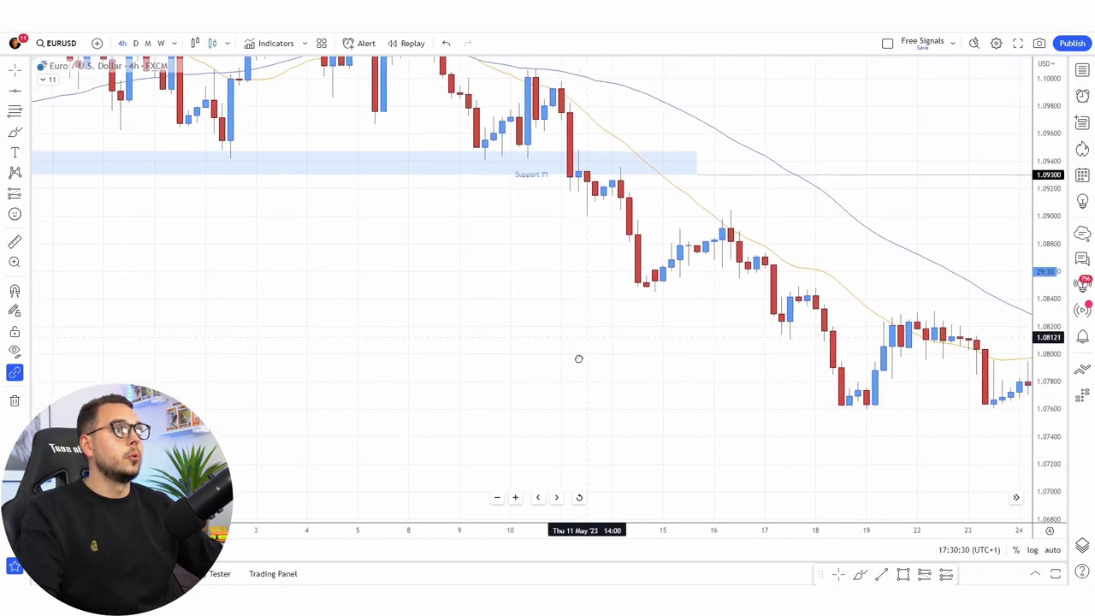
pyautogui.moveTo(578, 358); pyautogui.dragTo(569, 379)
pyautogui.moveTo(557, 134); pyautogui.dragTo(586, 237)
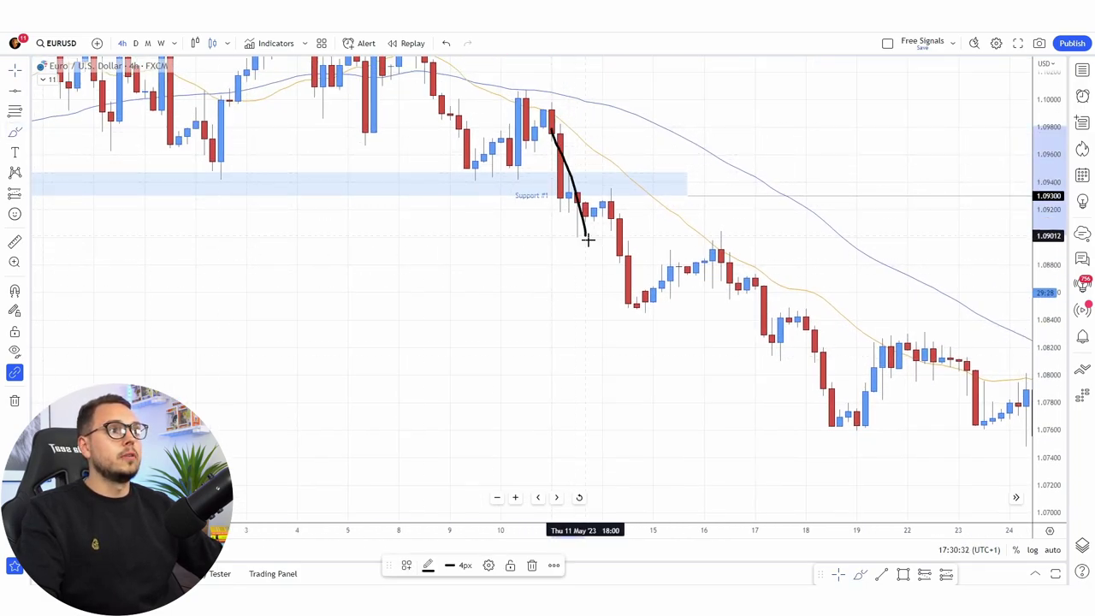
pyautogui.hotkey('ctrl', 'z')
# Step: Circle the candle retesting Support #1 and sketch a move down, undoing both
pyautogui.moveTo(554, 158)
pyautogui.mouseDown()
pyautogui.moveTo(586, 237)
pyautogui.moveTo(623, 208)
pyautogui.moveTo(595, 204)
pyautogui.moveTo(629, 203)
pyautogui.mouseUp()
pyautogui.hotkey('ctrl', 'z')
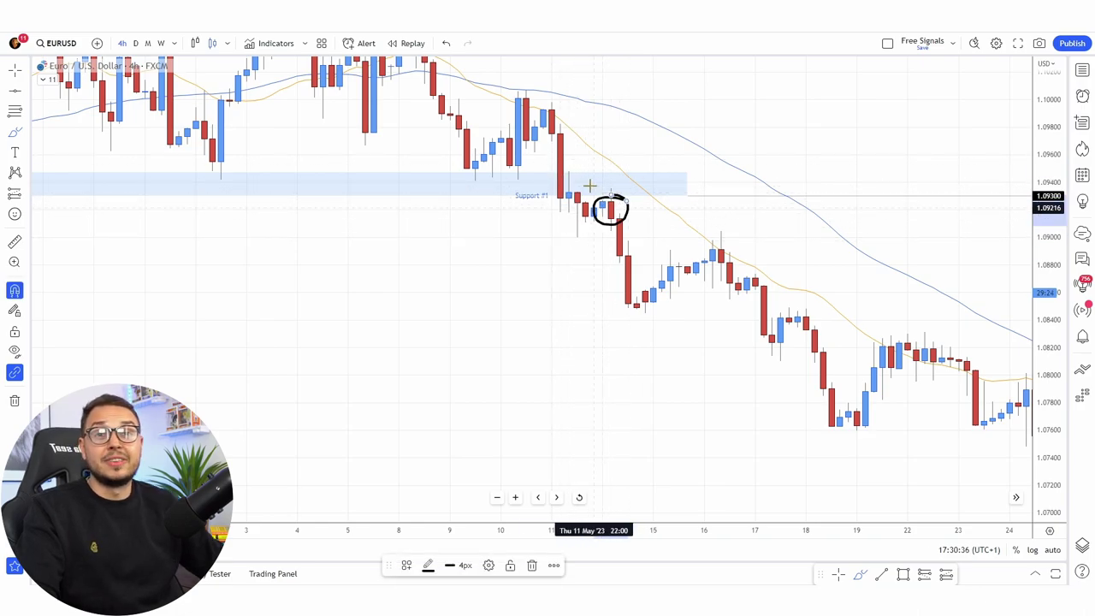
pyautogui.hotkey('ctrl', 'z')
pyautogui.moveTo(584, 199); pyautogui.dragTo(652, 321)
pyautogui.hotkey('ctrl', 'z')
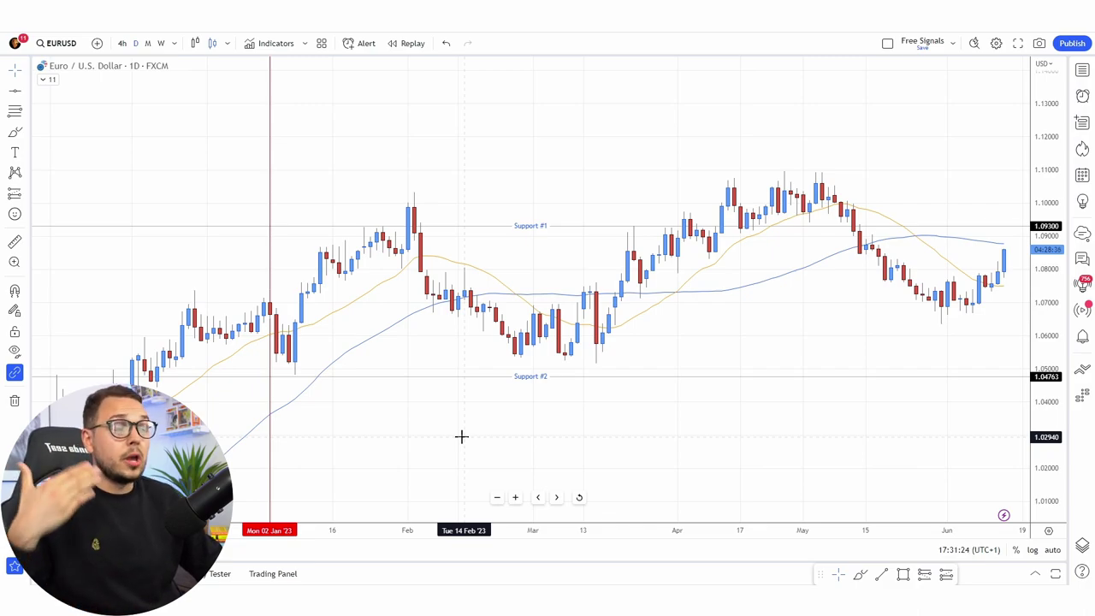
# Step: Search indicators for 'moving average', then bracket early-January candles from Support #1 to Support #2
pyautogui.click(276, 43)
pyautogui.write('moving average')
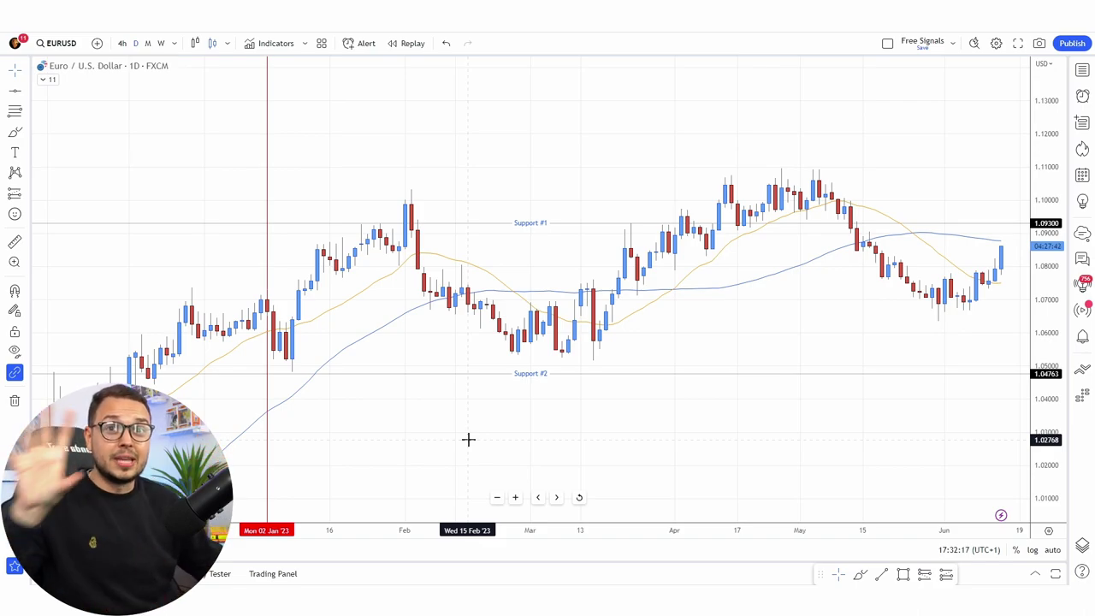
pyautogui.moveTo(463, 435); pyautogui.dragTo(405, 411)
pyautogui.moveTo(199, 212)
pyautogui.mouseDown()
pyautogui.moveTo(219, 213)
pyautogui.moveTo(224, 368)
pyautogui.mouseUp()
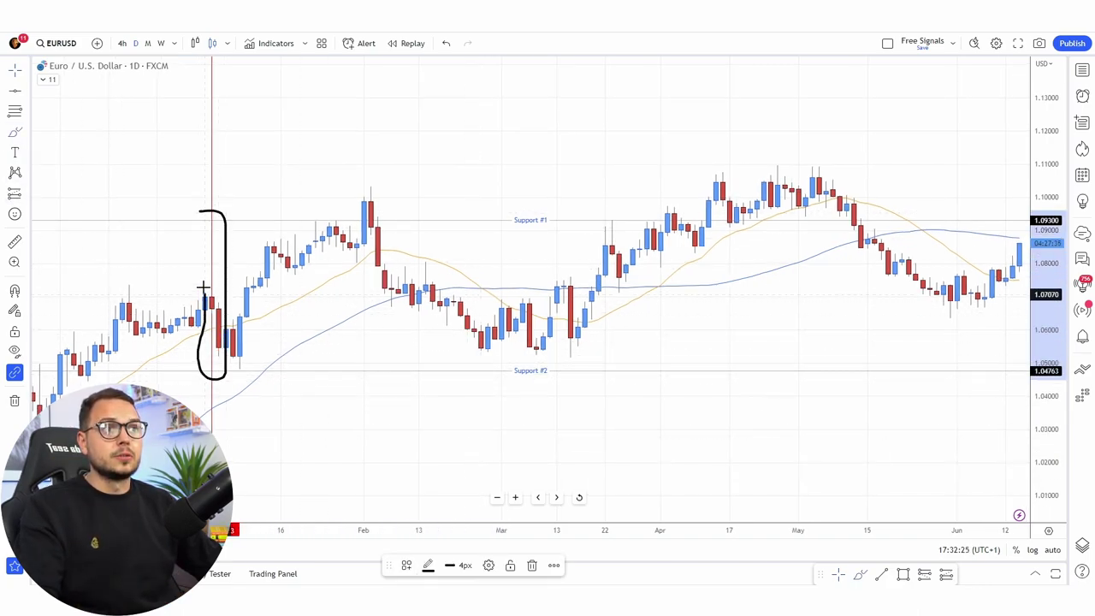
# Step: Remove the bracket, then sketch and undo strokes at both supports and the blue moving average
pyautogui.press('Delete')
pyautogui.moveTo(261, 220); pyautogui.dragTo(338, 203)
pyautogui.moveTo(308, 364); pyautogui.dragTo(390, 368)
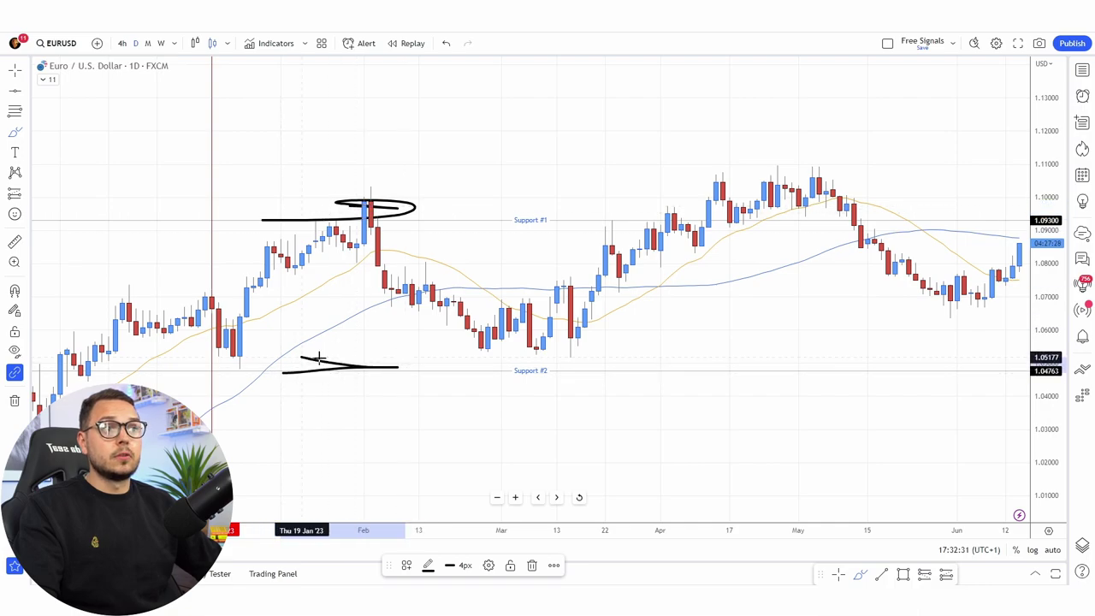
pyautogui.hotkey('ctrl', 'z')
pyautogui.hotkey('ctrl', 'z')
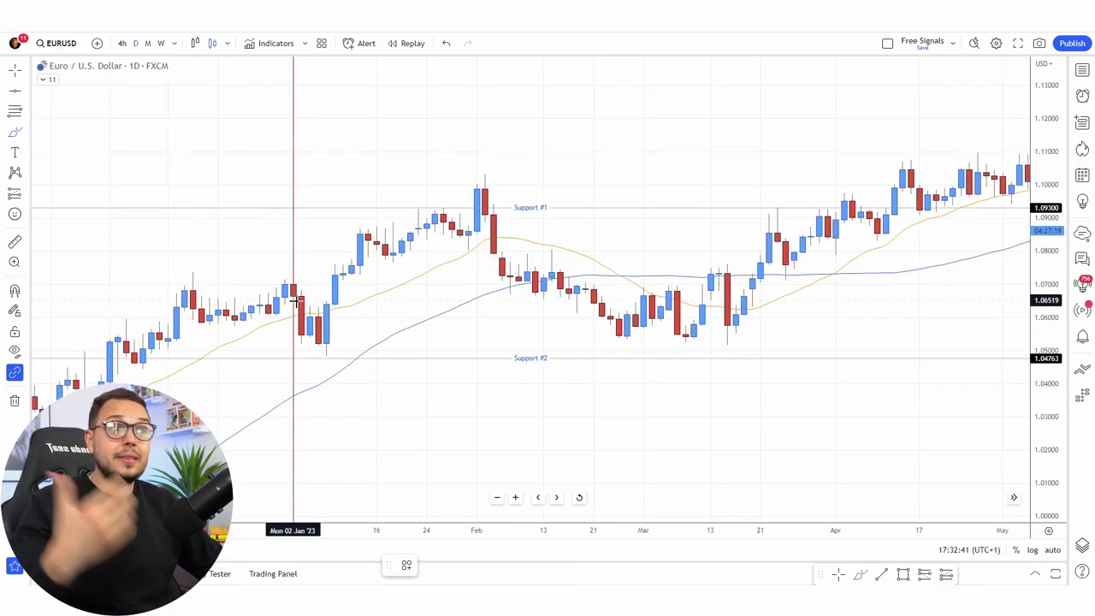
pyautogui.moveTo(272, 324); pyautogui.dragTo(359, 301)
pyautogui.moveTo(391, 349); pyautogui.dragTo(330, 371)
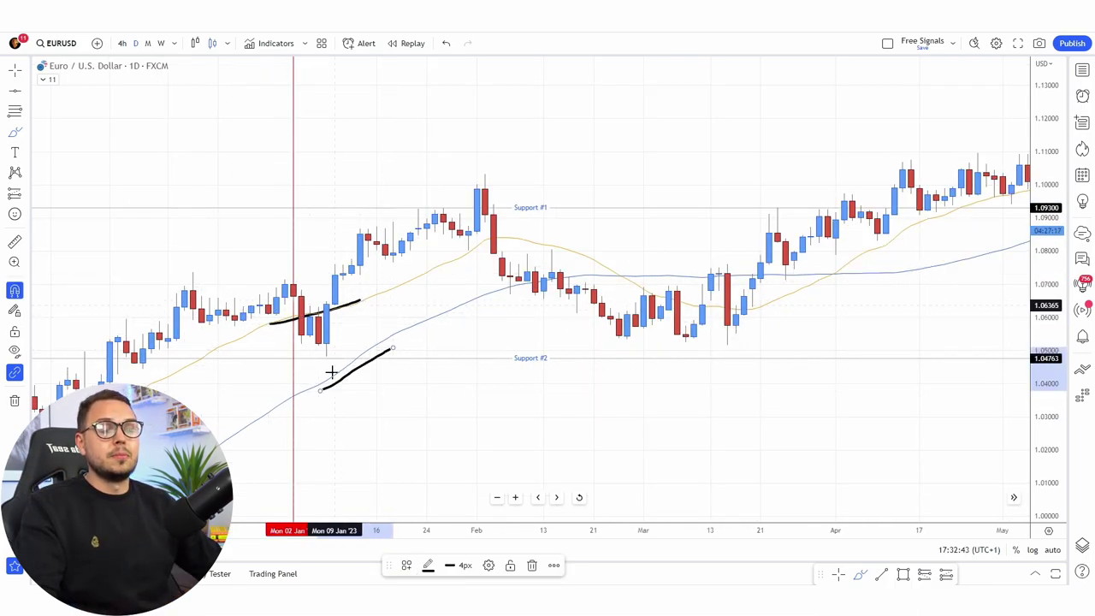
pyautogui.hotkey('ctrl', 'z')
pyautogui.hotkey('ctrl', 'z')
# Step: Loop, mark and underline the early-January candles above Support #2, undoing each stroke
pyautogui.moveTo(334, 300)
pyautogui.mouseDown()
pyautogui.moveTo(318, 344)
pyautogui.moveTo(342, 338)
pyautogui.moveTo(336, 301)
pyautogui.mouseUp()
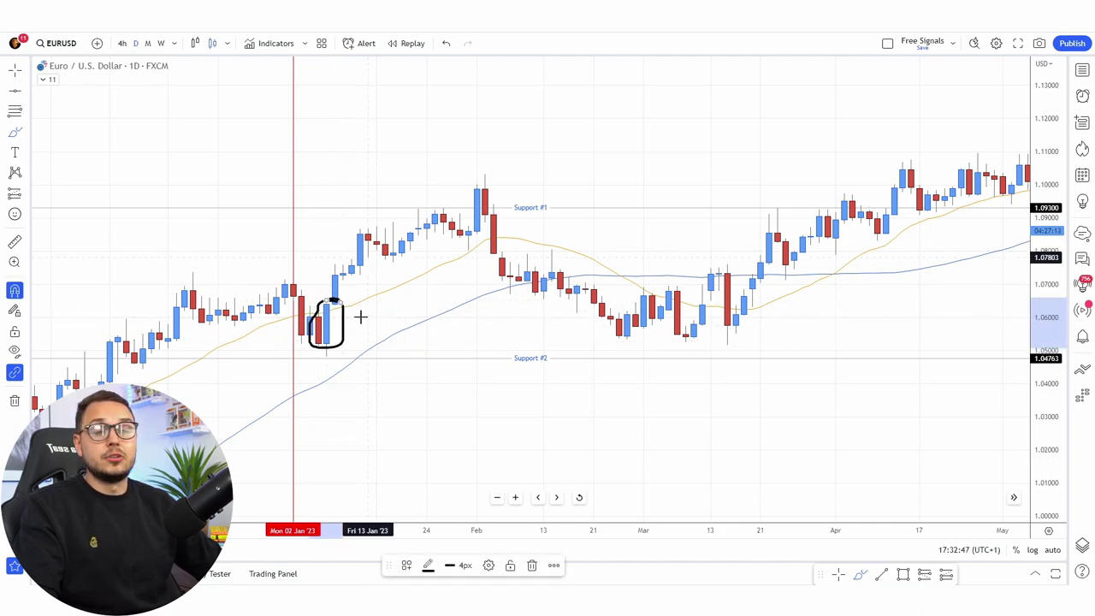
pyautogui.hotkey('ctrl', 'z')
pyautogui.moveTo(300, 315); pyautogui.dragTo(367, 299)
pyautogui.hotkey('ctrl', 'z')
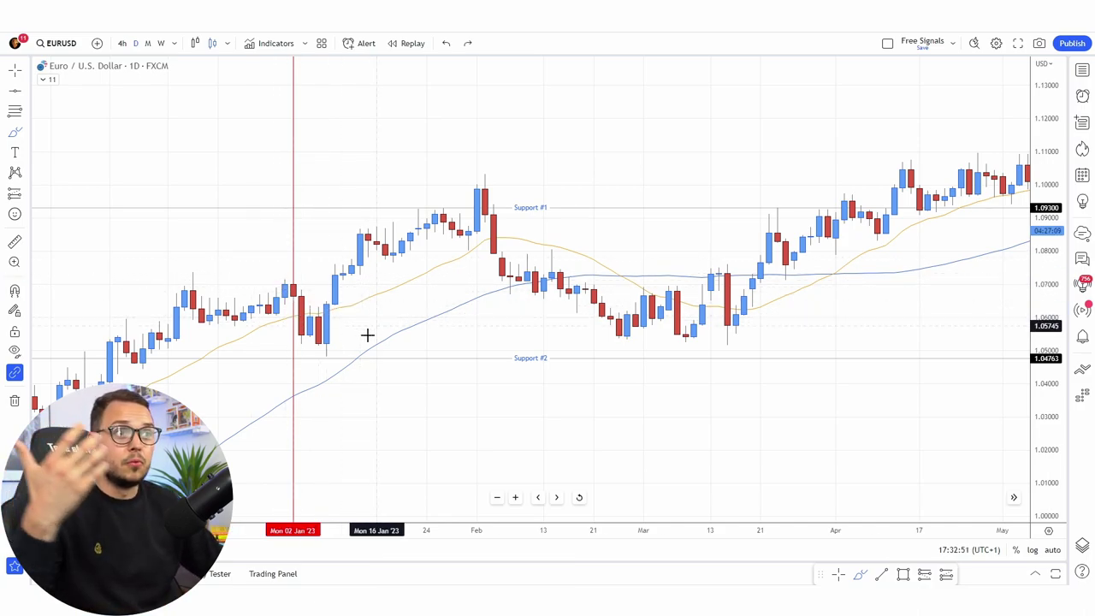
pyautogui.moveTo(304, 358); pyautogui.dragTo(328, 359)
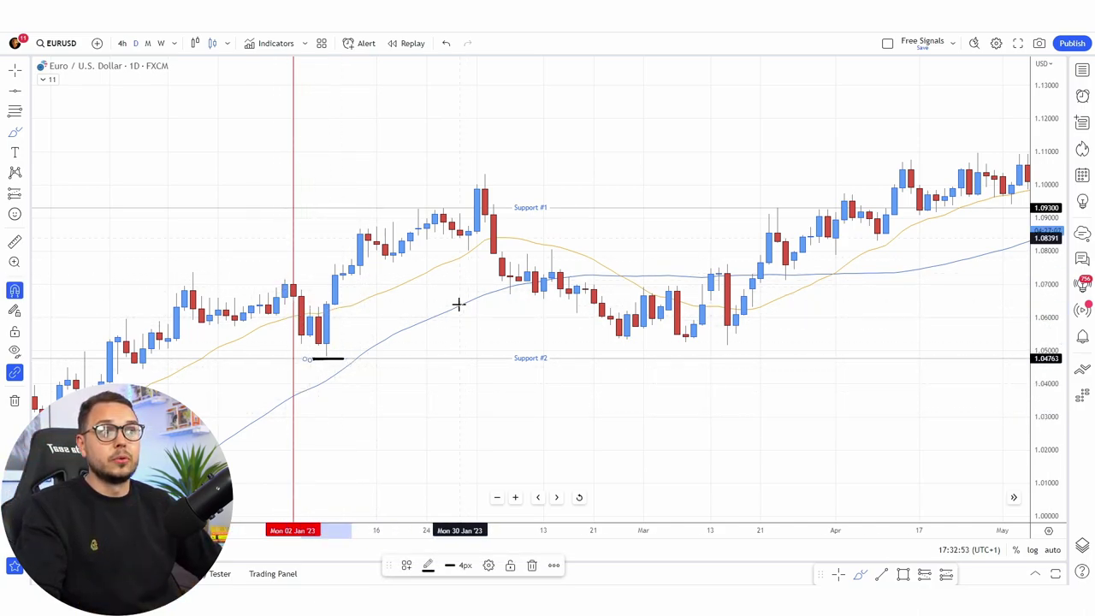
pyautogui.hotkey('ctrl', 'z')
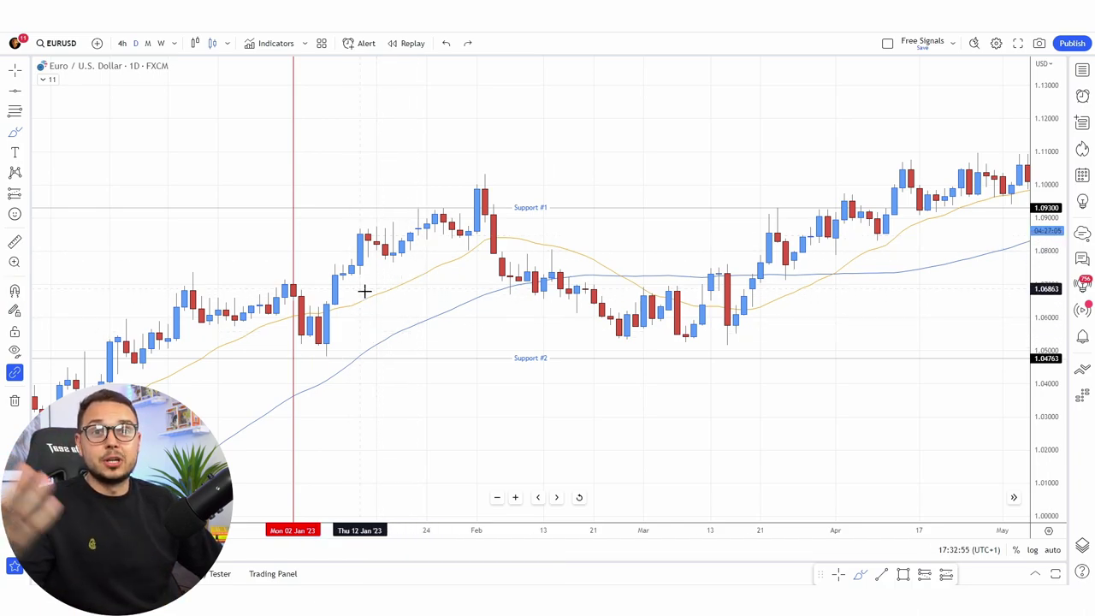
# Step: Sketch the rally from the January low up to Support #1 twice, undoing each attempt
pyautogui.moveTo(328, 313)
pyautogui.mouseDown()
pyautogui.moveTo(415, 241)
pyautogui.moveTo(475, 217)
pyautogui.mouseUp()
pyautogui.hotkey('ctrl', 'z')
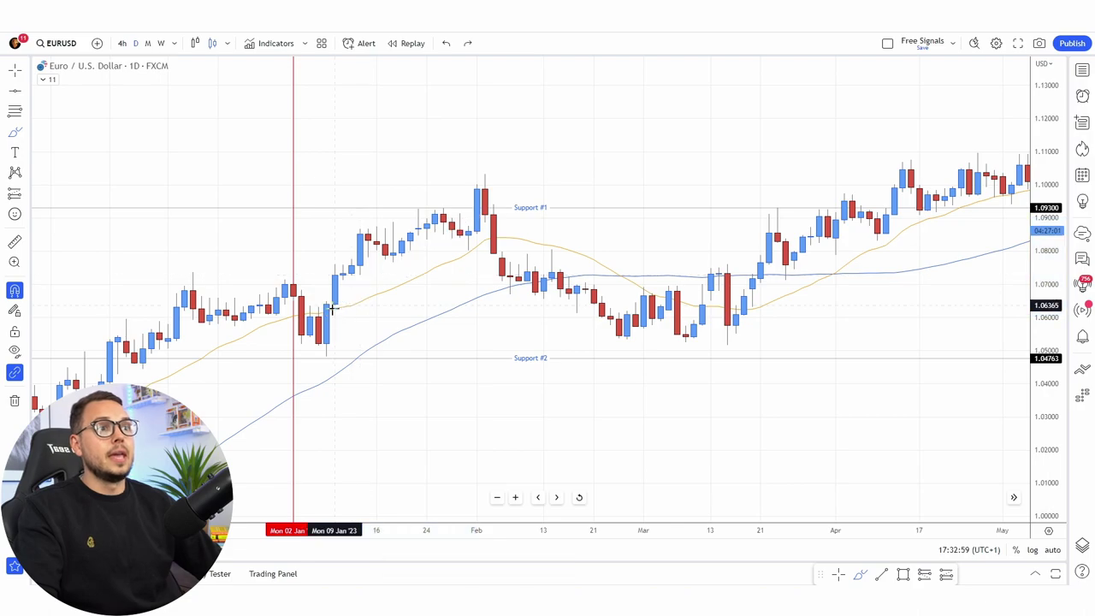
pyautogui.moveTo(329, 312)
pyautogui.mouseDown()
pyautogui.moveTo(436, 213)
pyautogui.moveTo(454, 237)
pyautogui.mouseUp()
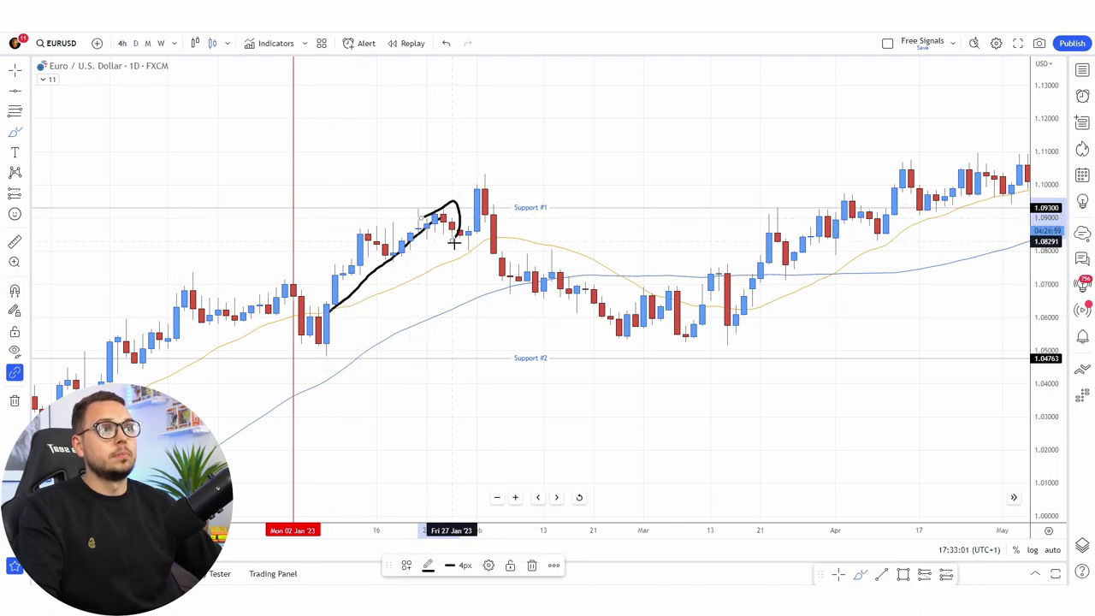
pyautogui.hotkey('ctrl', 'z')
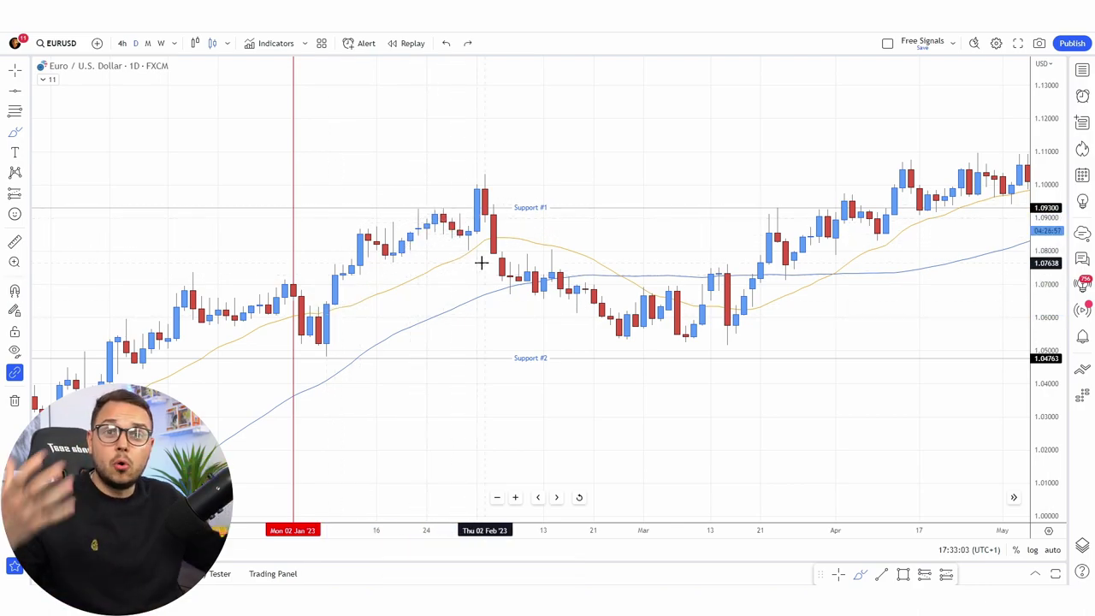
pyautogui.click(317, 305)
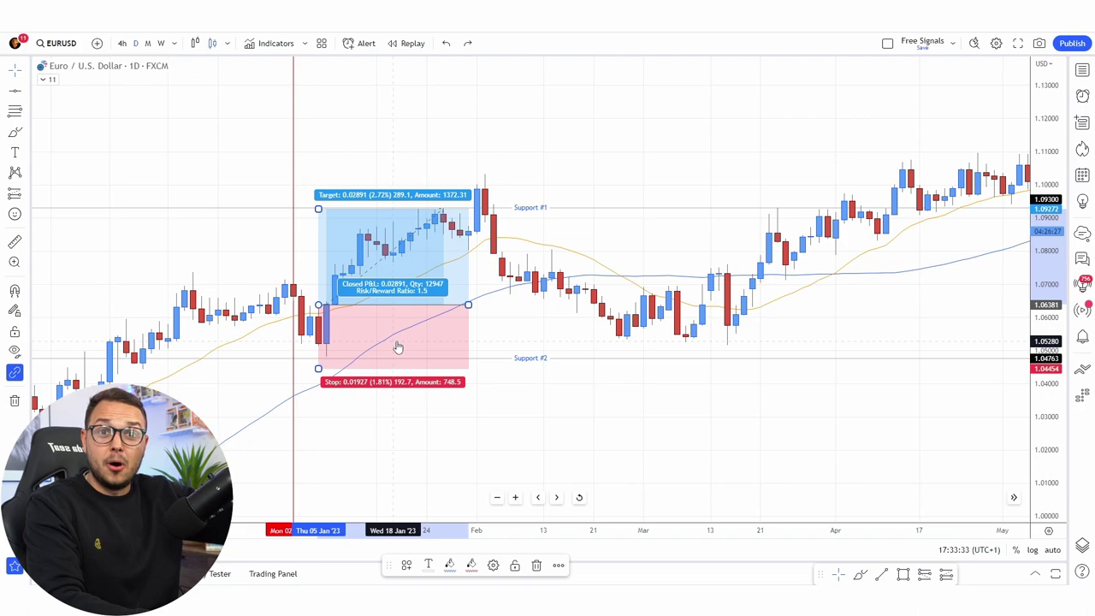
pyautogui.press('Delete')
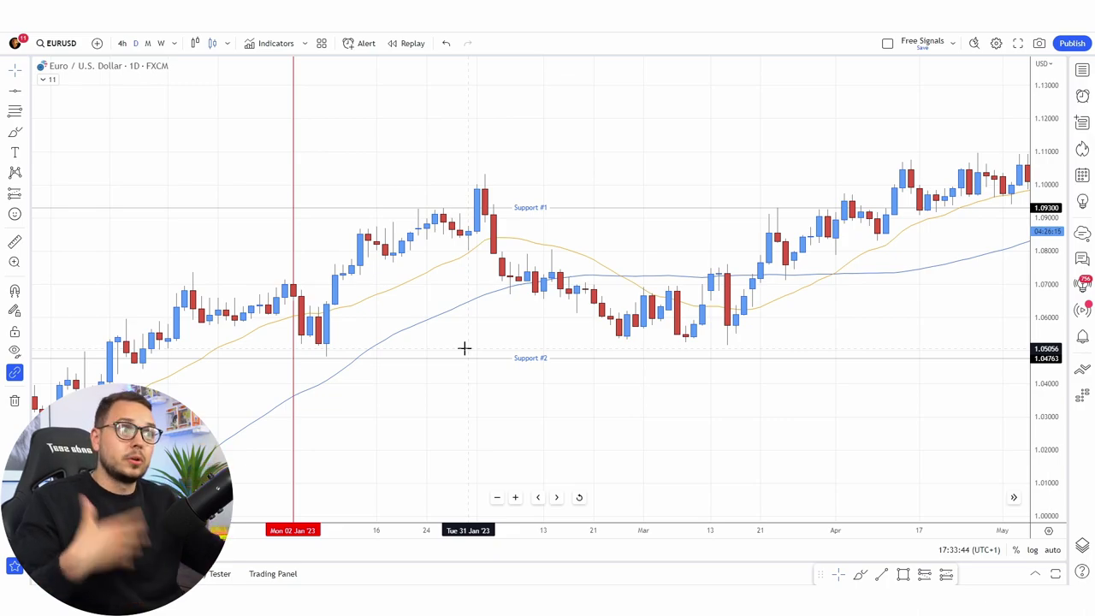
pyautogui.moveTo(464, 384); pyautogui.dragTo(398, 427)
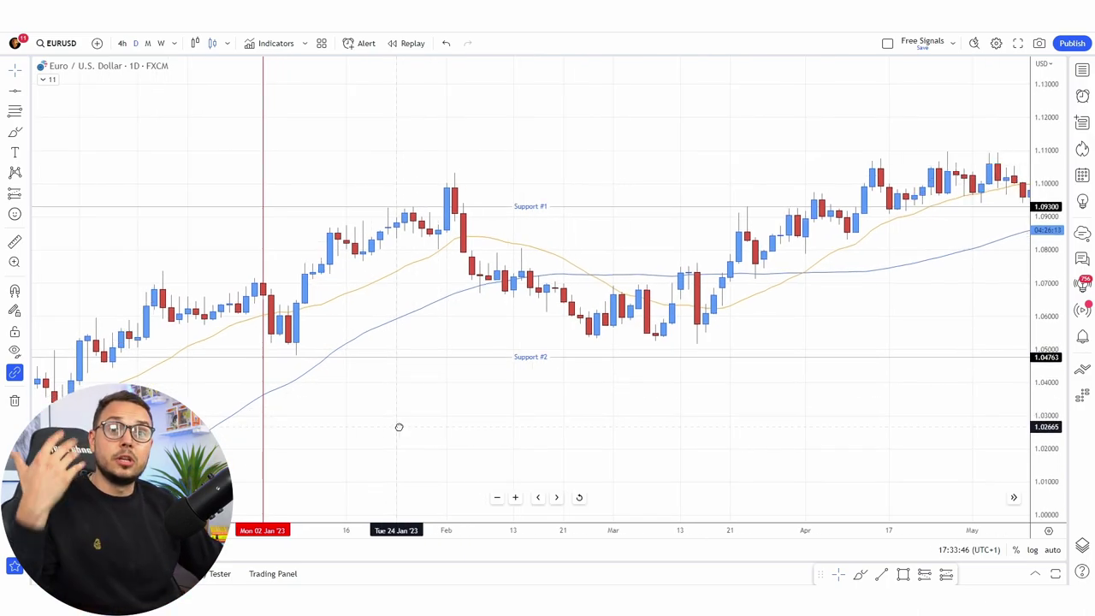
pyautogui.click(15, 133)
pyautogui.moveTo(416, 205)
pyautogui.mouseDown()
pyautogui.moveTo(469, 205)
pyautogui.moveTo(411, 205)
pyautogui.moveTo(421, 228)
pyautogui.moveTo(453, 229)
pyautogui.mouseUp()
pyautogui.hotkey('ctrl', 'z')
pyautogui.hotkey('ctrl', 'z')
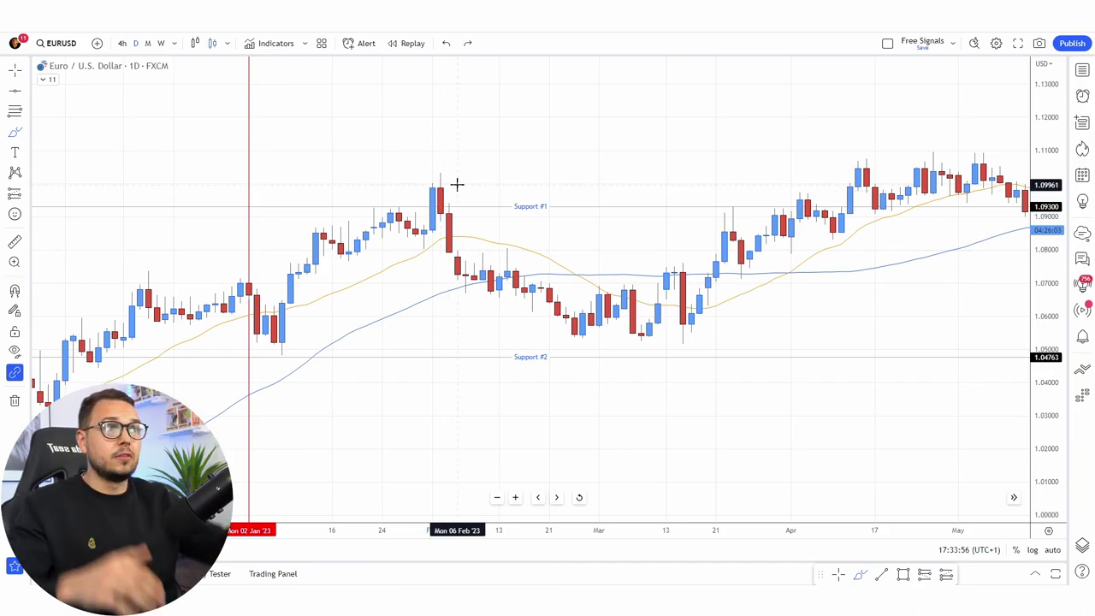
pyautogui.moveTo(471, 184)
pyautogui.mouseDown()
pyautogui.moveTo(432, 182)
pyautogui.moveTo(438, 218)
pyautogui.moveTo(474, 202)
pyautogui.moveTo(455, 238)
pyautogui.moveTo(479, 278)
pyautogui.mouseUp()
pyautogui.hotkey('ctrl', 'z')
pyautogui.moveTo(413, 248); pyautogui.dragTo(466, 231)
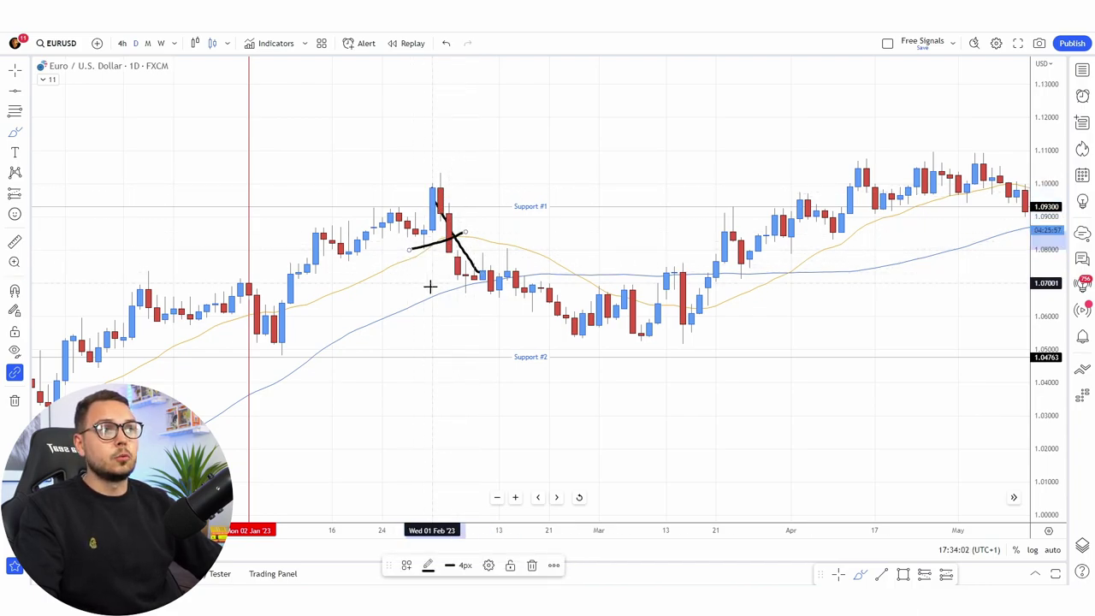
pyautogui.moveTo(427, 299); pyautogui.dragTo(495, 279)
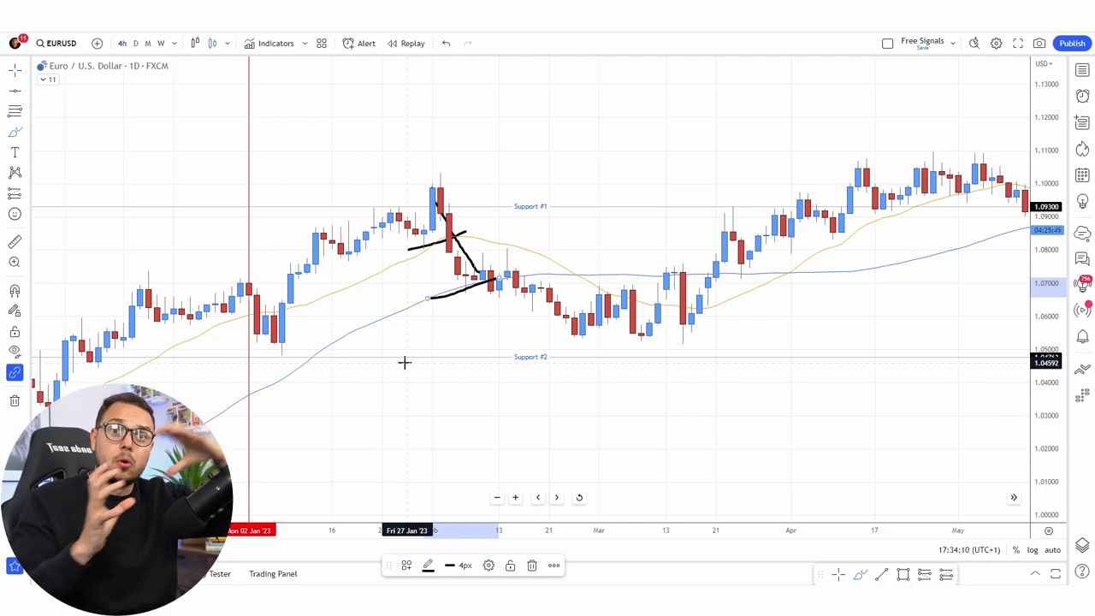
pyautogui.hotkey('ctrl', 'z')
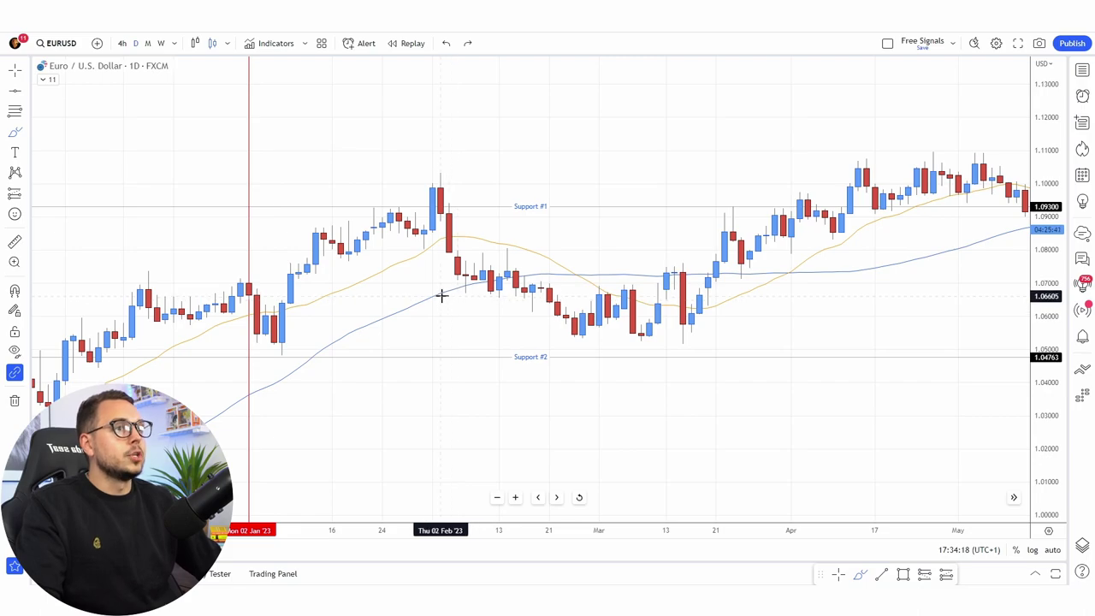
pyautogui.moveTo(433, 294)
pyautogui.mouseDown()
pyautogui.moveTo(547, 268)
pyautogui.moveTo(481, 266)
pyautogui.mouseUp()
pyautogui.hotkey('ctrl', 'z')
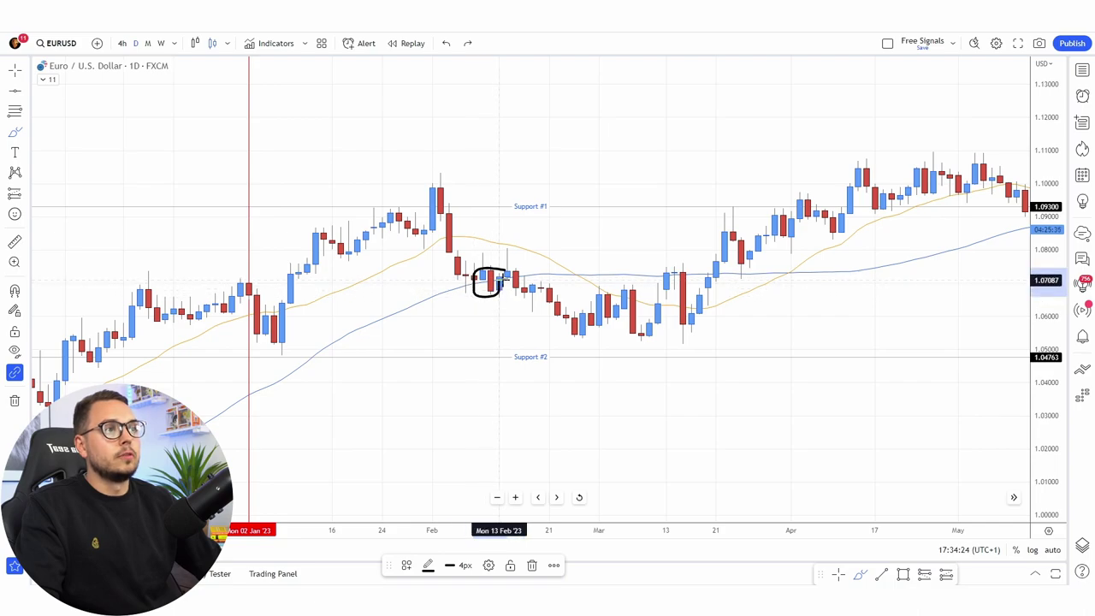
pyautogui.moveTo(499, 269); pyautogui.dragTo(587, 342)
pyautogui.hotkey('ctrl', 'z')
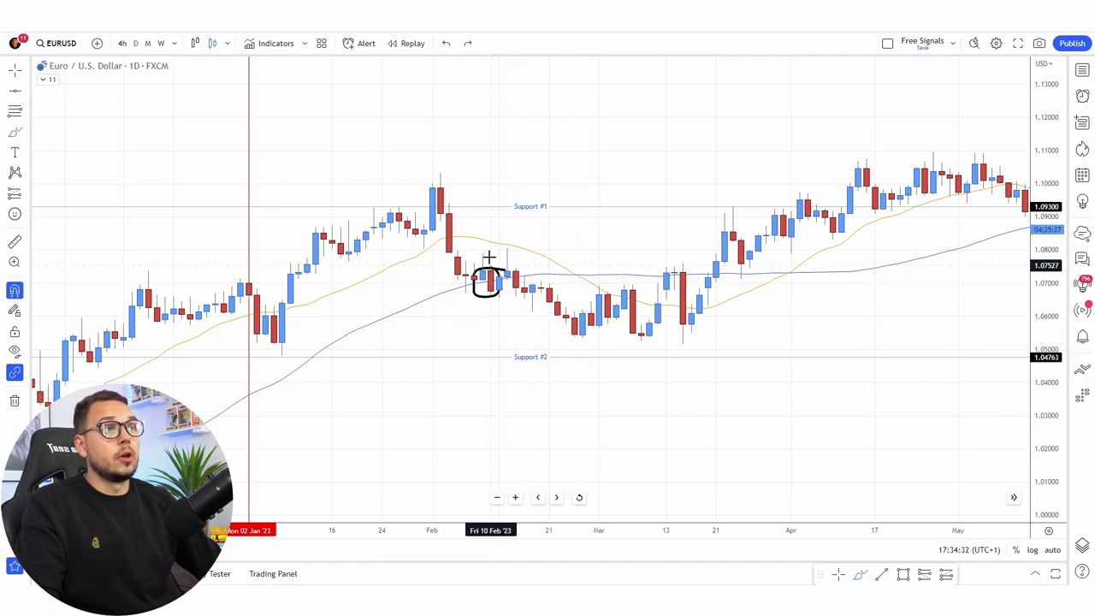
pyautogui.hotkey('ctrl', 'z')
pyautogui.moveTo(472, 234); pyautogui.dragTo(525, 240)
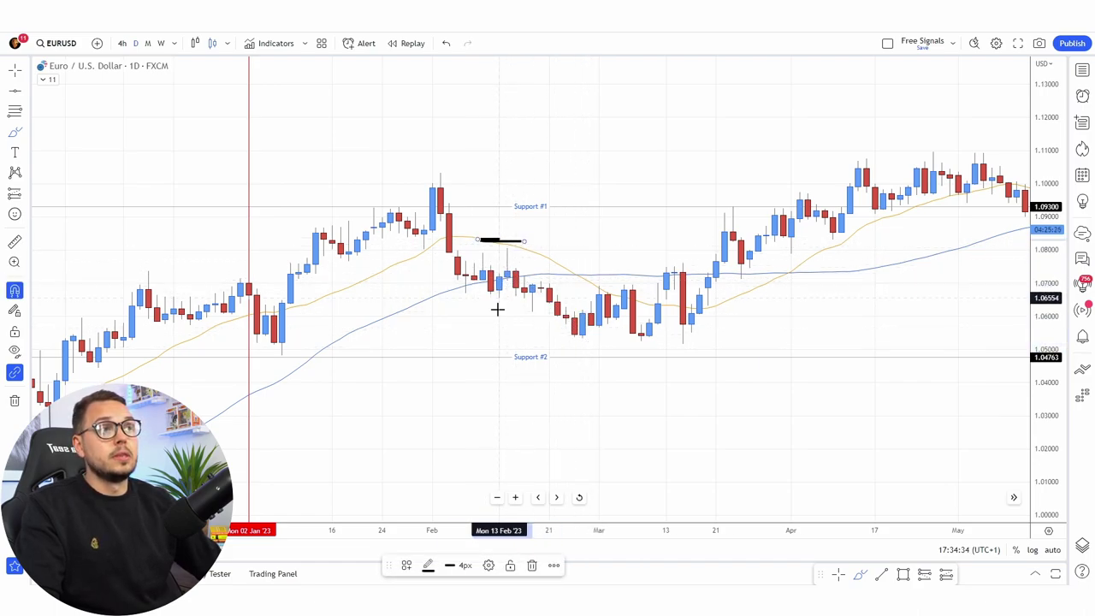
pyautogui.hotkey('ctrl', 'z')
pyautogui.moveTo(490, 295)
pyautogui.mouseDown()
pyautogui.moveTo(510, 281)
pyautogui.moveTo(516, 248)
pyautogui.mouseUp()
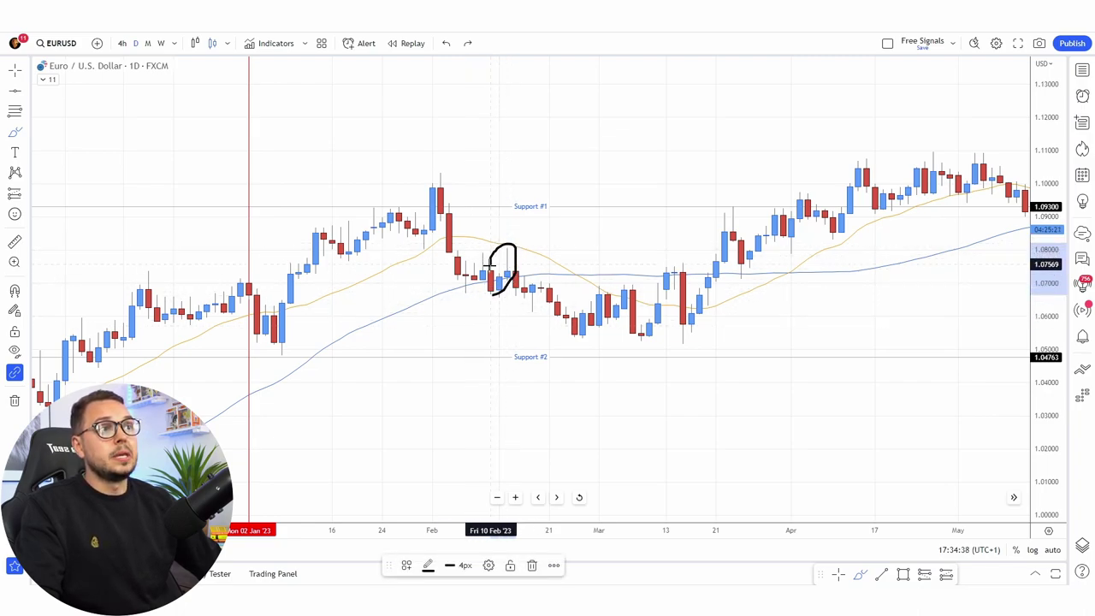
pyautogui.hotkey('ctrl', 'z')
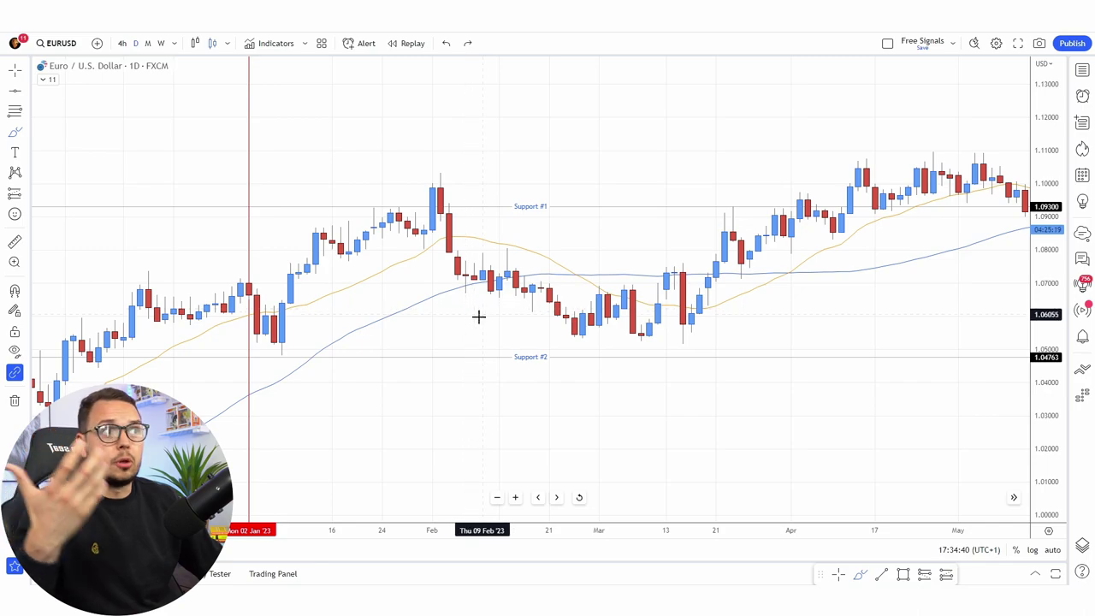
pyautogui.moveTo(503, 268); pyautogui.dragTo(519, 269)
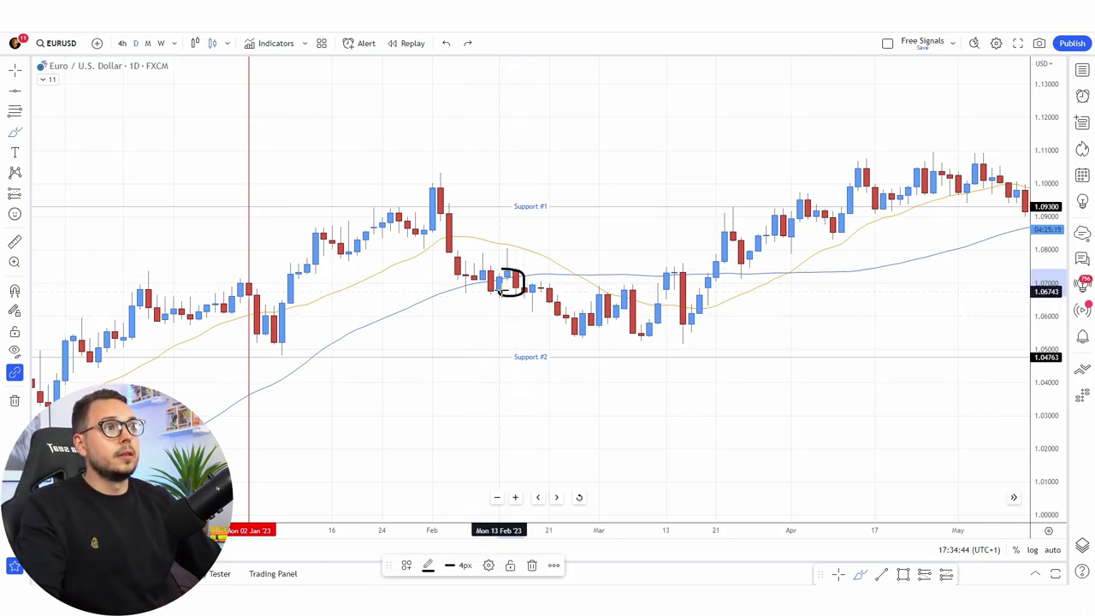
pyautogui.hotkey('ctrl', 'z')
pyautogui.moveTo(505, 281)
pyautogui.mouseDown()
pyautogui.moveTo(531, 274)
pyautogui.moveTo(587, 335)
pyautogui.moveTo(571, 328)
pyautogui.moveTo(604, 350)
pyautogui.moveTo(615, 336)
pyautogui.mouseUp()
pyautogui.hotkey('ctrl', 'z')
pyautogui.hotkey('ctrl', 'z')
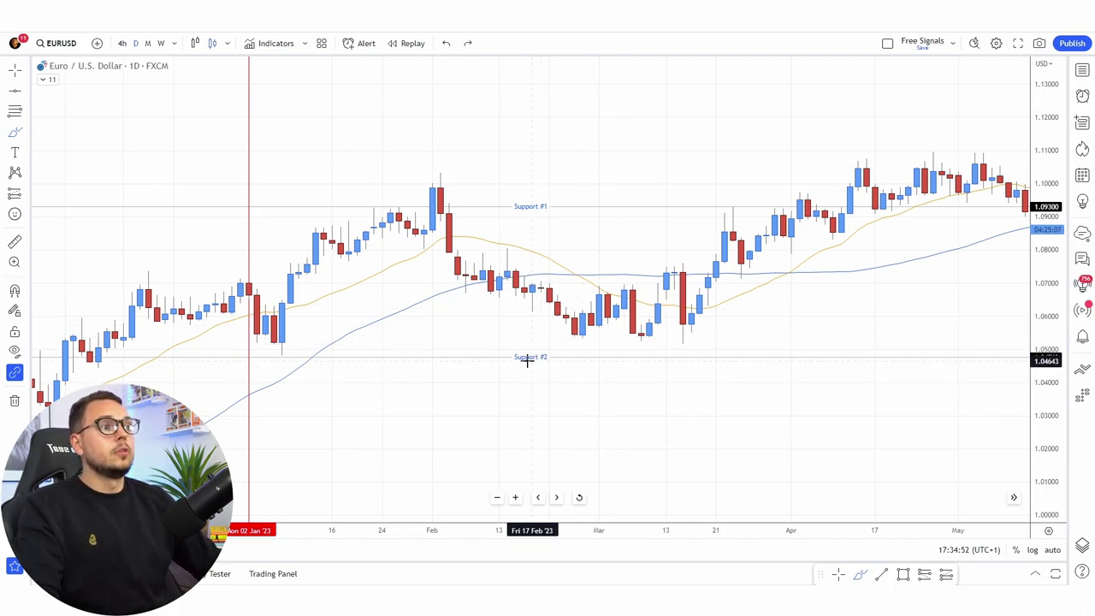
# Step: Draw a line under the March lows, number the touches 1, 2, 3, and enable magnet snapping
pyautogui.moveTo(507, 352); pyautogui.dragTo(724, 352)
pyautogui.hotkey('ctrl', 'z')
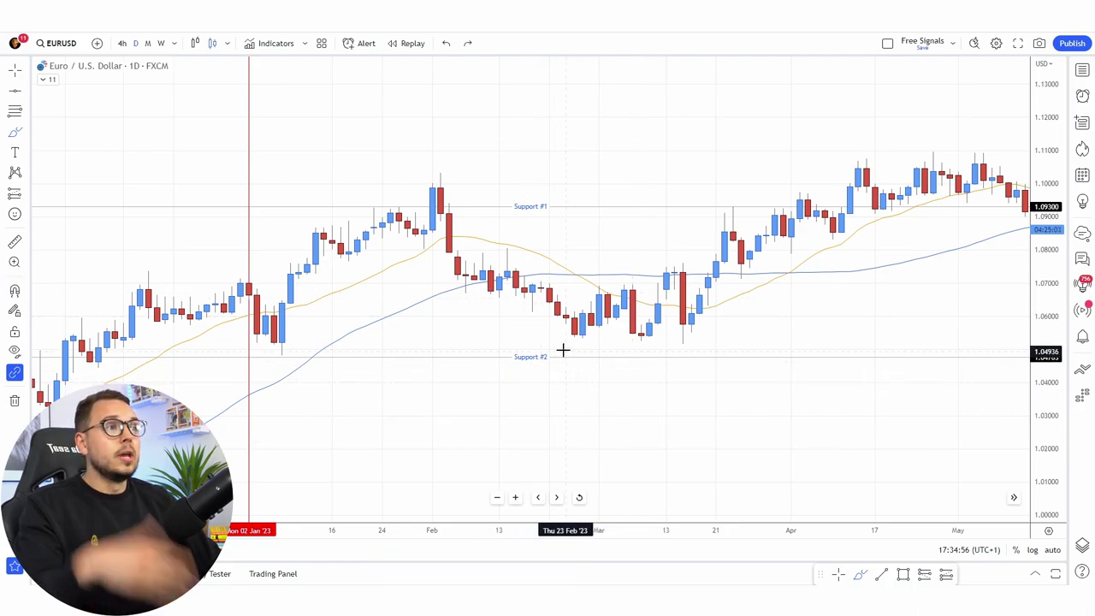
pyautogui.moveTo(563, 336); pyautogui.dragTo(715, 342)
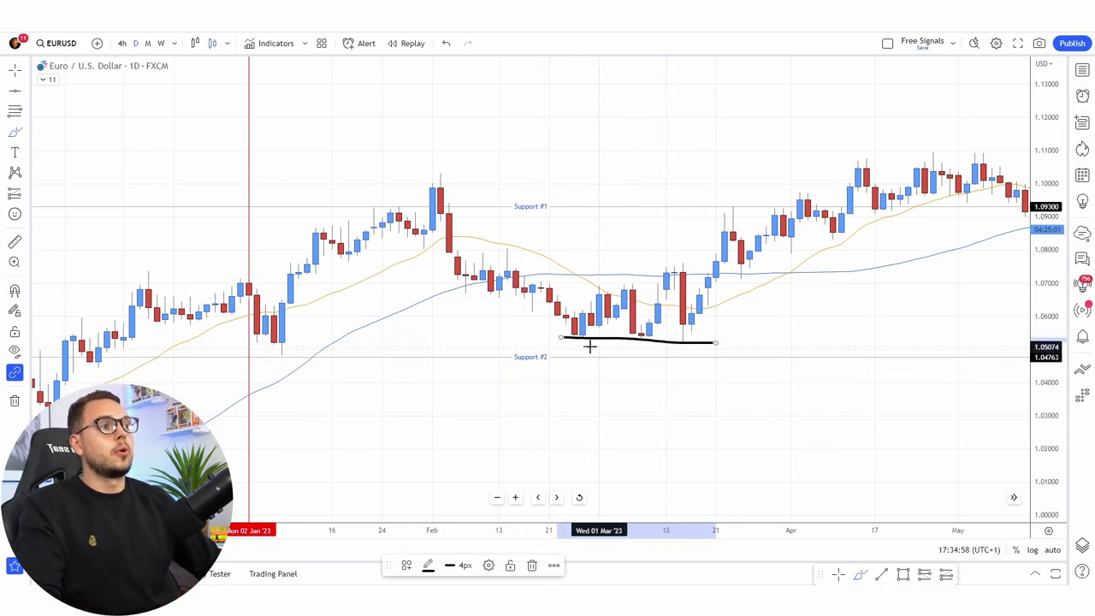
pyautogui.moveTo(560, 352)
pyautogui.mouseDown()
pyautogui.moveTo(583, 375)
pyautogui.moveTo(695, 370)
pyautogui.moveTo(776, 219)
pyautogui.moveTo(807, 248)
pyautogui.mouseUp()
pyautogui.press('ctrl')
pyautogui.press('ctrl')
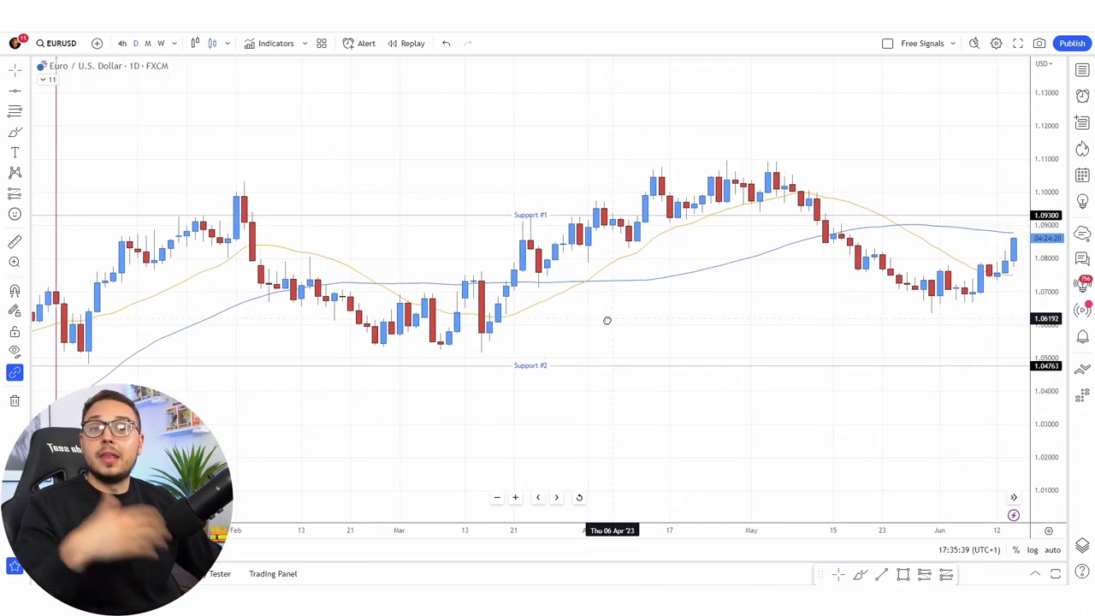
pyautogui.moveTo(606, 320); pyautogui.dragTo(376, 313)
# Step: With the Brush, draw lines across the April–May highs and along Support #1
pyautogui.click(15, 133)
pyautogui.moveTo(414, 159); pyautogui.dragTo(590, 155)
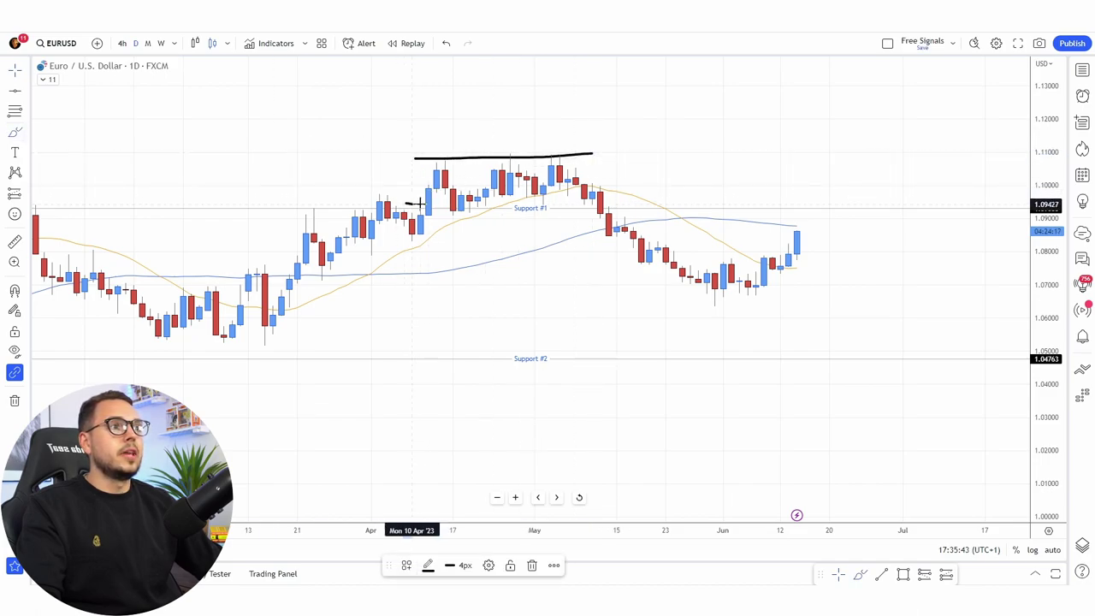
pyautogui.moveTo(419, 203); pyautogui.dragTo(601, 206)
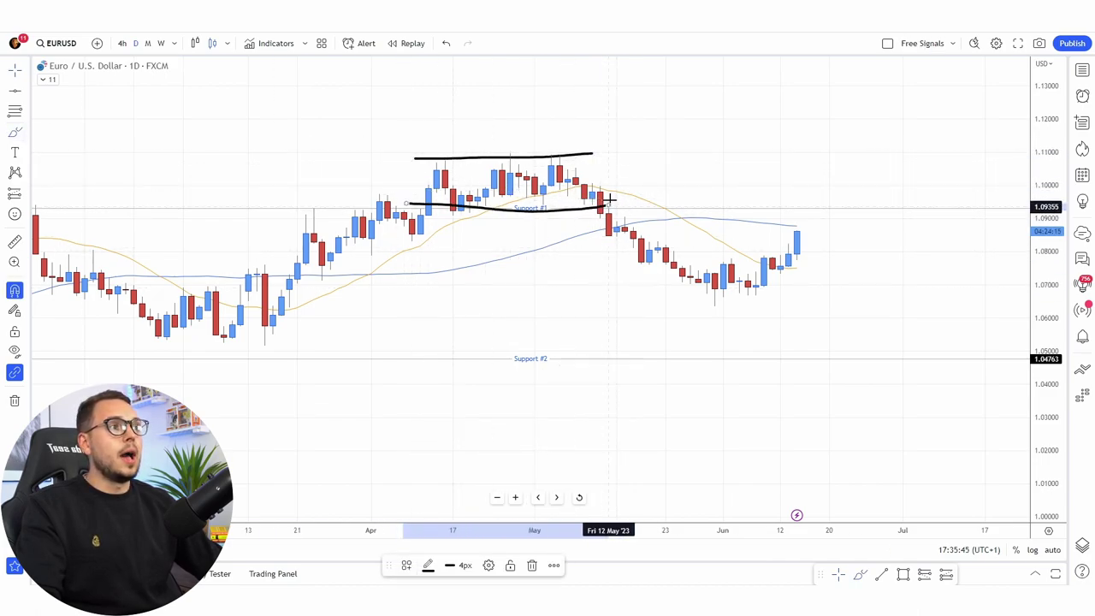
# Step: Circle the May candles and sketch the drop below support, undoing each stroke
pyautogui.moveTo(578, 199); pyautogui.dragTo(583, 190)
pyautogui.hotkey('ctrl', 'z')
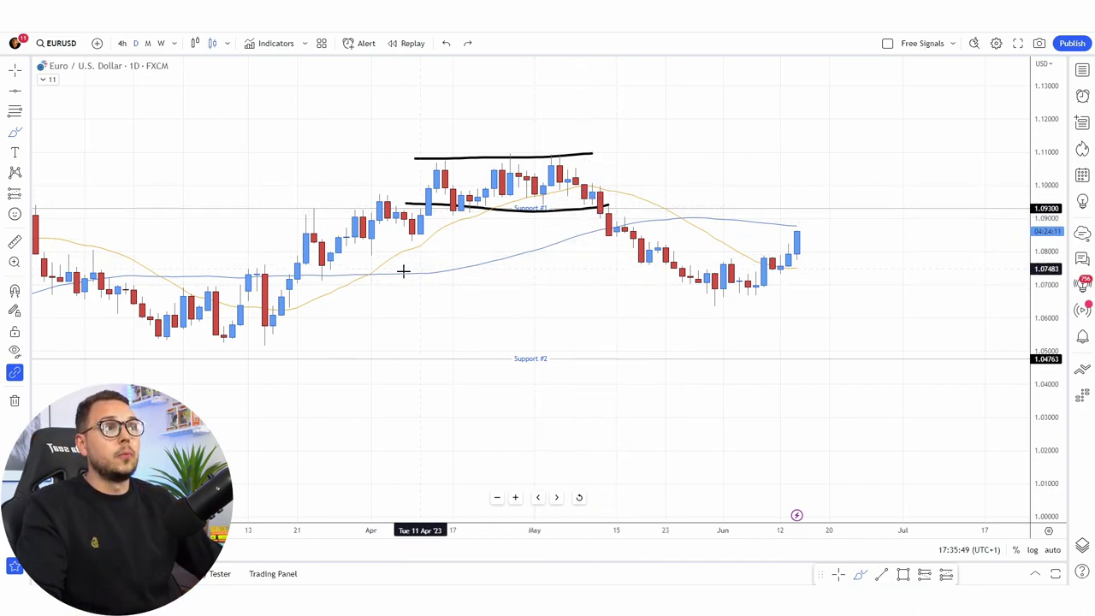
pyautogui.moveTo(598, 210)
pyautogui.mouseDown()
pyautogui.moveTo(605, 238)
pyautogui.moveTo(632, 223)
pyautogui.mouseUp()
pyautogui.hotkey('ctrl', 'z')
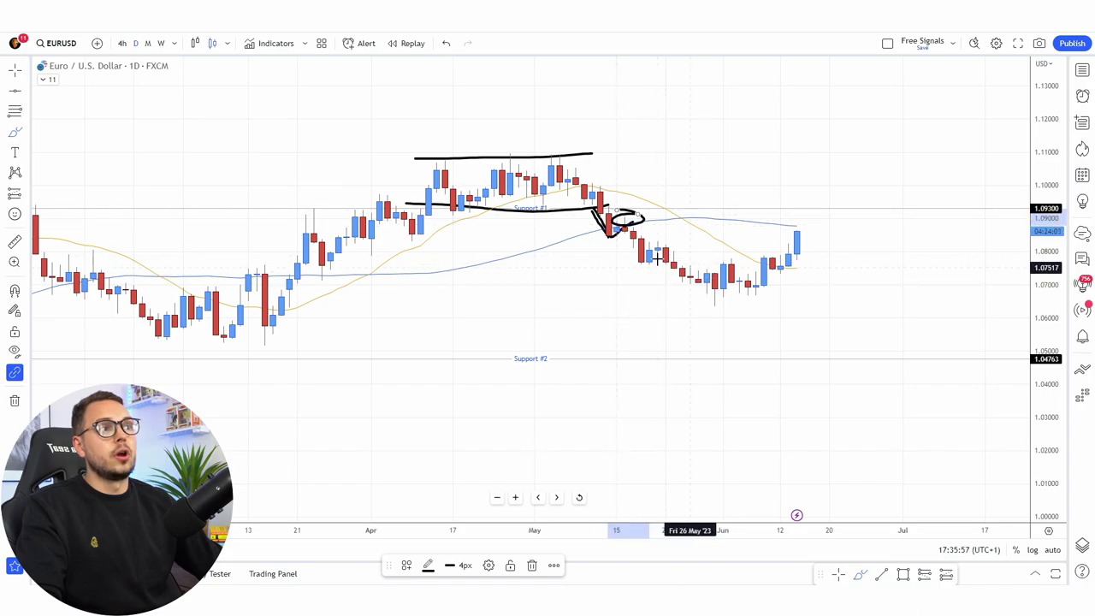
pyautogui.moveTo(624, 219)
pyautogui.mouseDown()
pyautogui.moveTo(723, 301)
pyautogui.moveTo(741, 295)
pyautogui.mouseUp()
pyautogui.hotkey('ctrl', 'z')
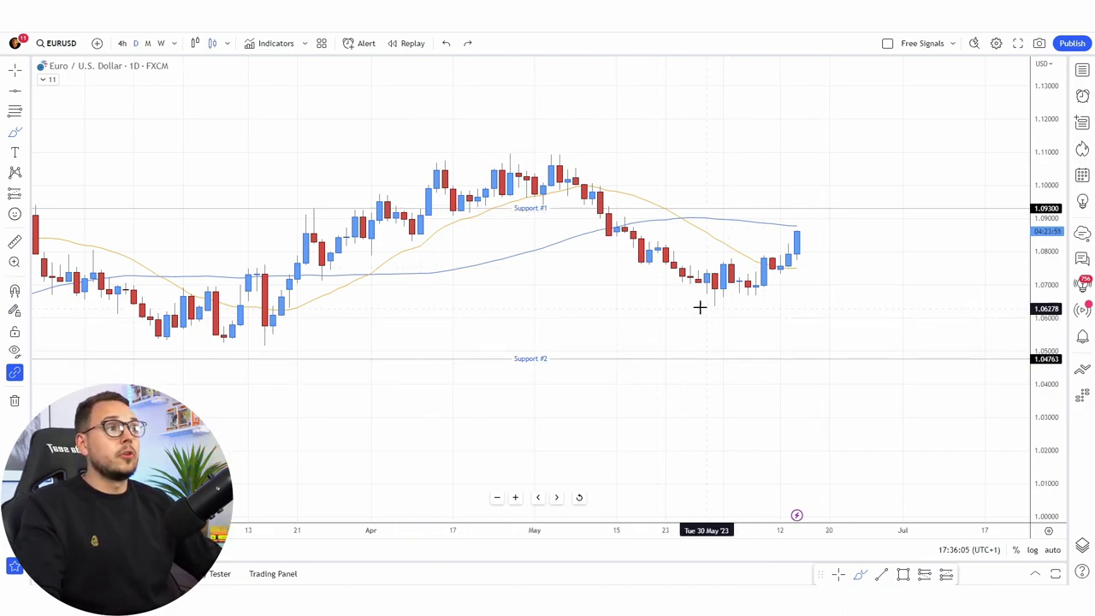
# Step: Draw a rectangle zone around the 1.07 level, then select and delete it
pyautogui.scroll(-2, 698, 305)
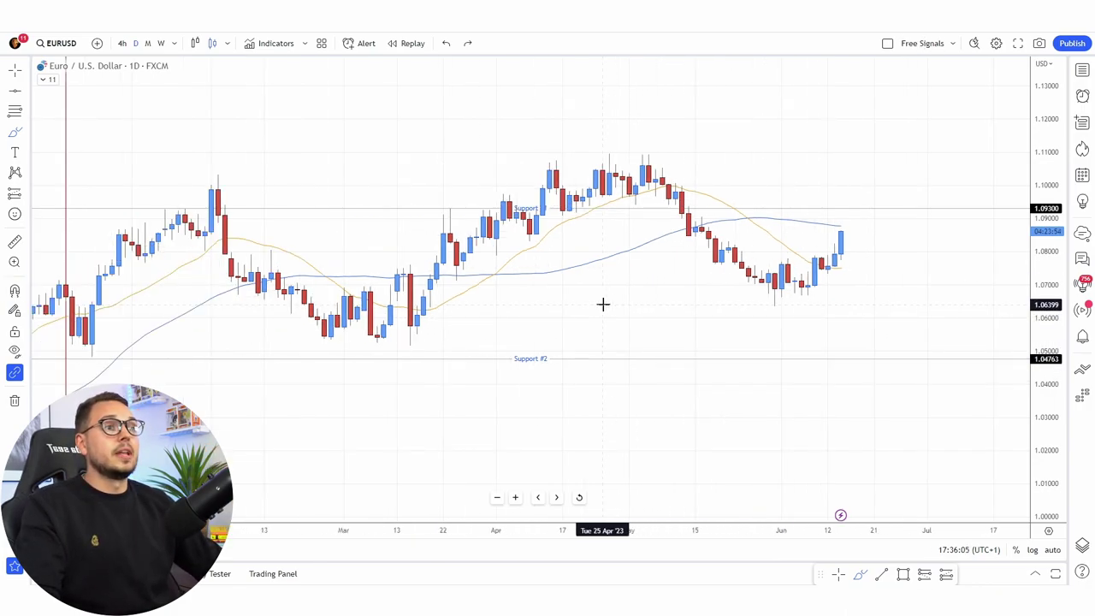
pyautogui.click(20, 134)
pyautogui.click(51, 179)
pyautogui.moveTo(230, 269); pyautogui.dragTo(952, 289)
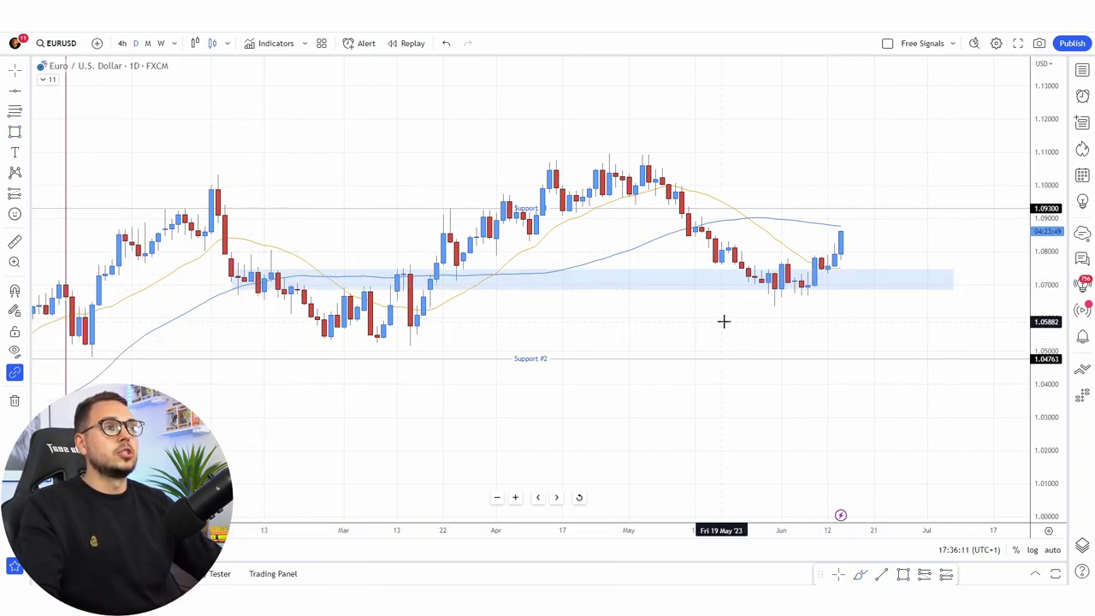
pyautogui.moveTo(676, 295)
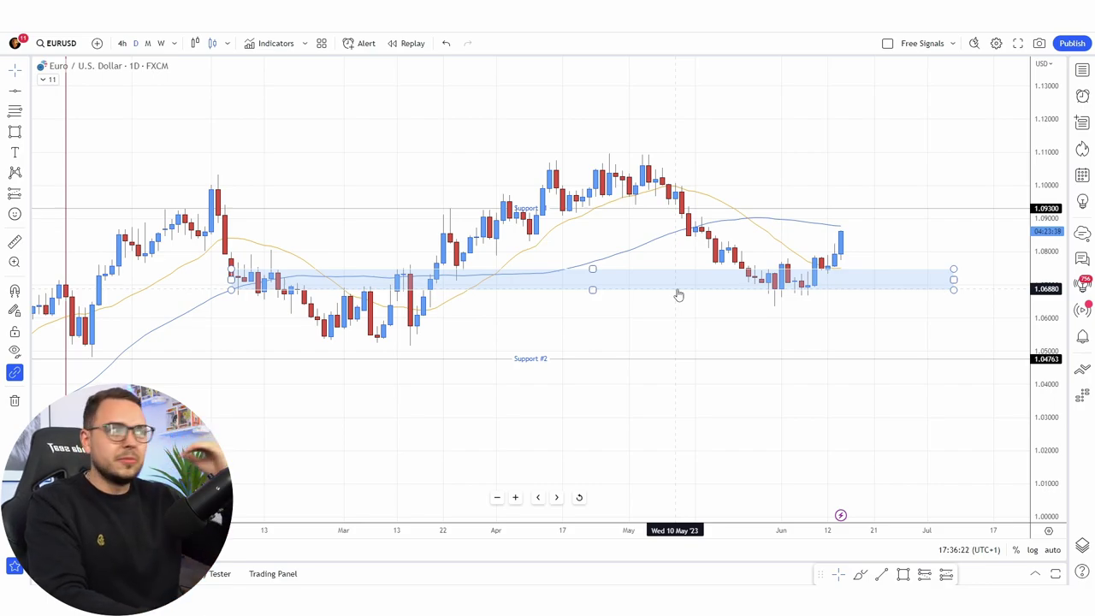
pyautogui.click(663, 287)
pyautogui.press('Delete')
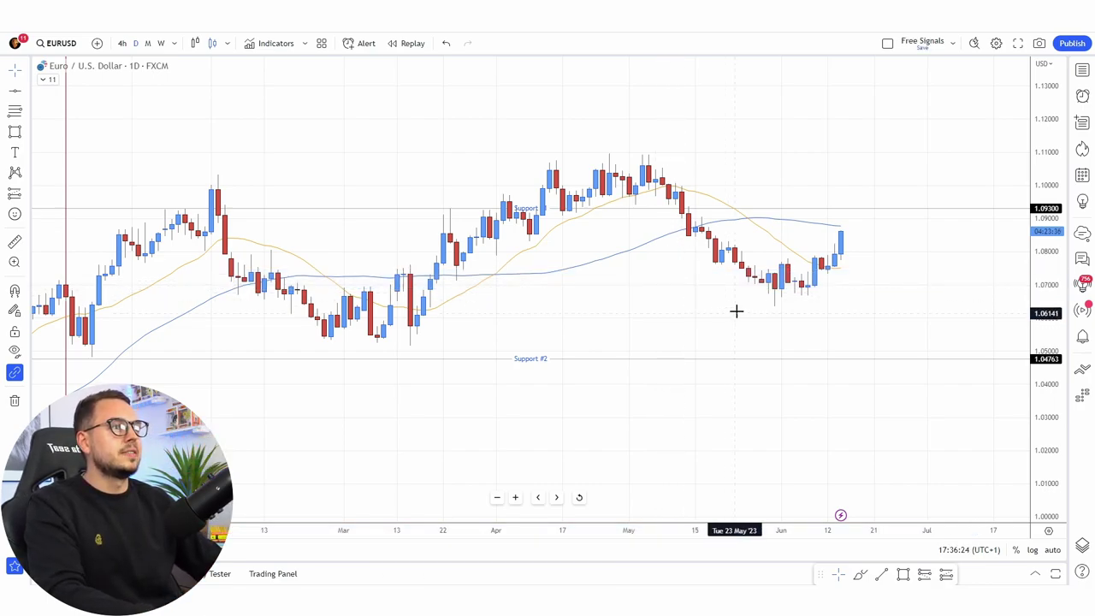
pyautogui.hscroll(3, 732, 291)
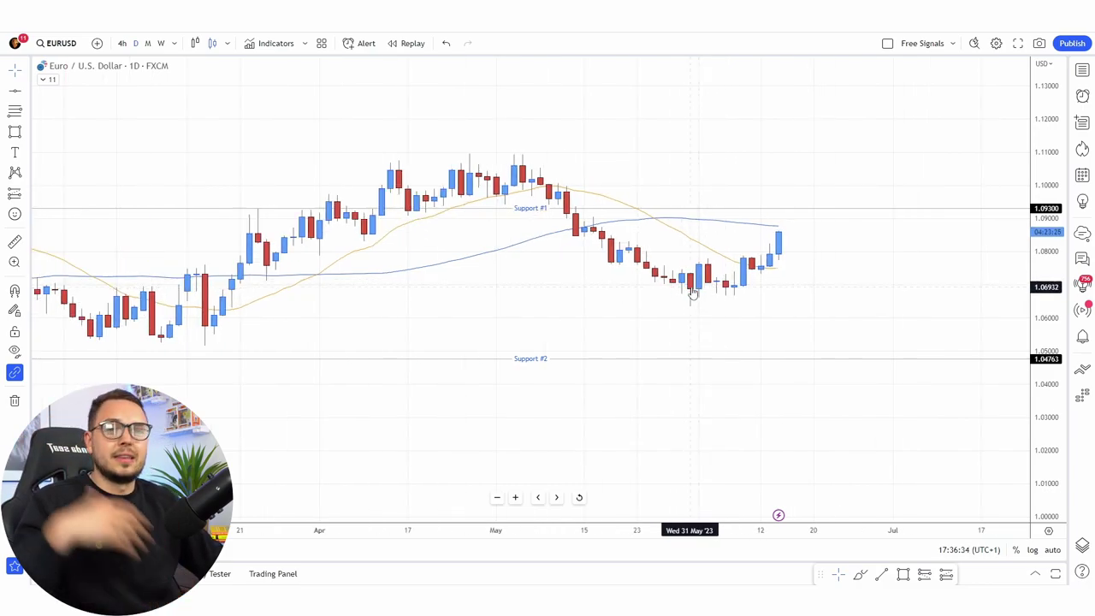
# Step: Stretch the price scale, then draw and delete a small rectangle above the latest candles
pyautogui.scroll(2, 684, 283)
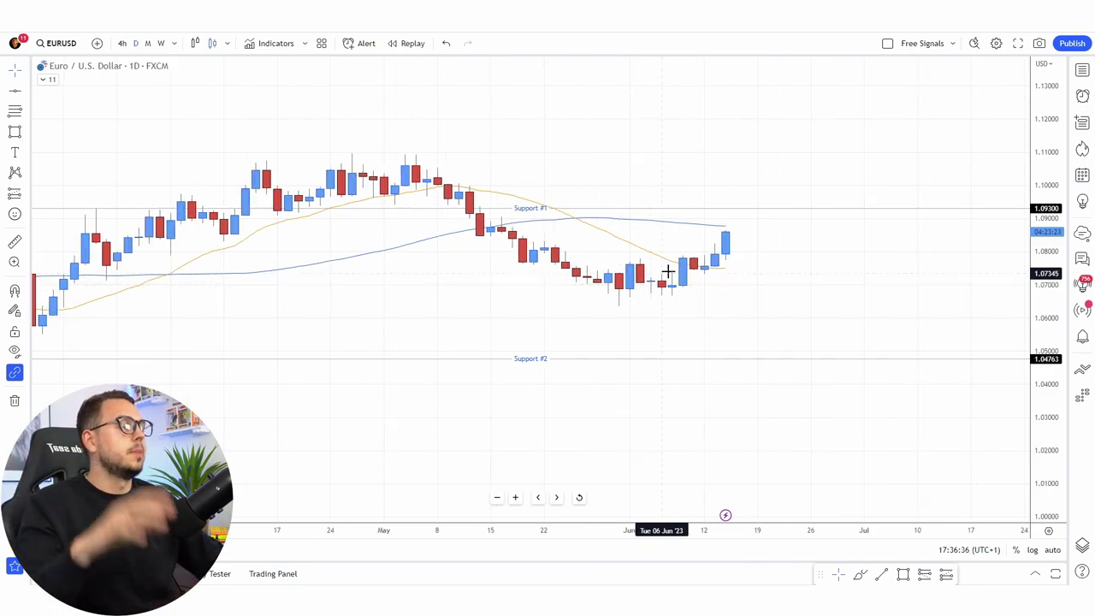
pyautogui.moveTo(1045, 282); pyautogui.dragTo(1036, 254)
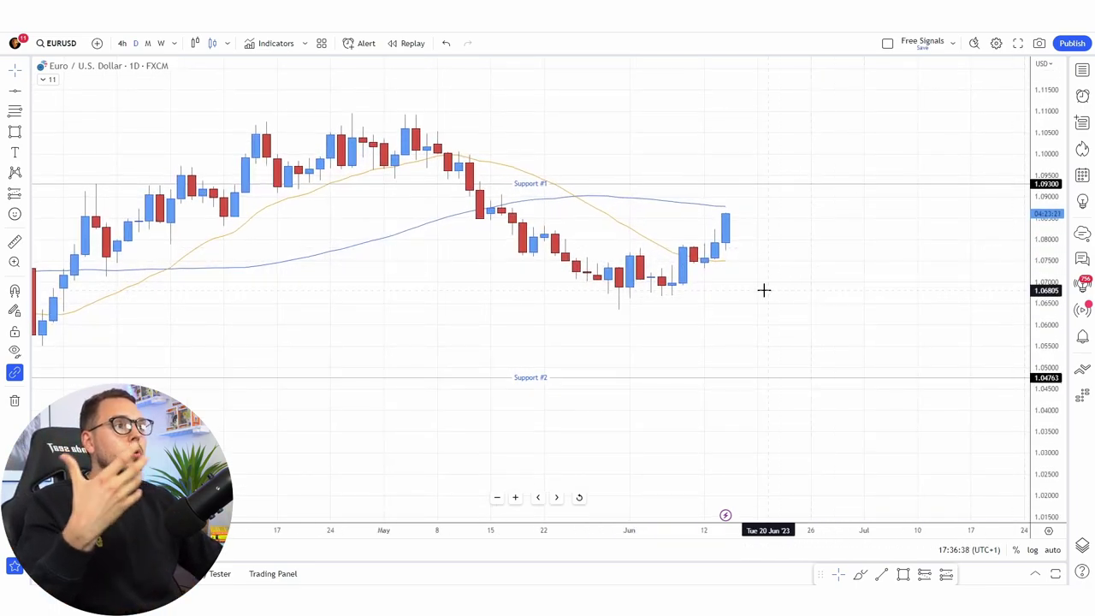
pyautogui.moveTo(722, 288); pyautogui.dragTo(696, 291)
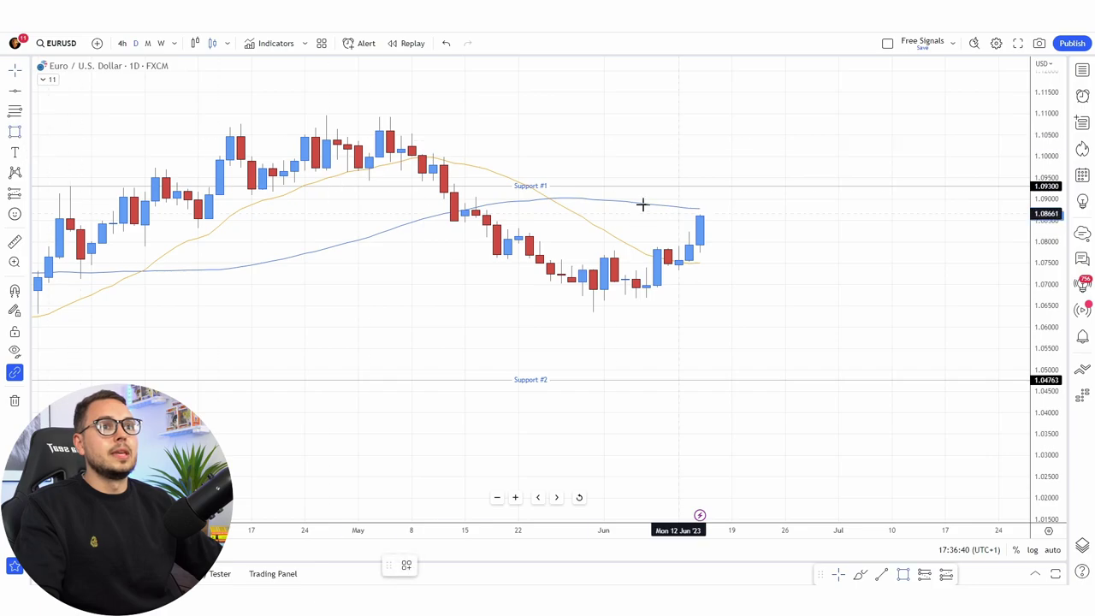
pyautogui.moveTo(667, 207); pyautogui.dragTo(740, 210)
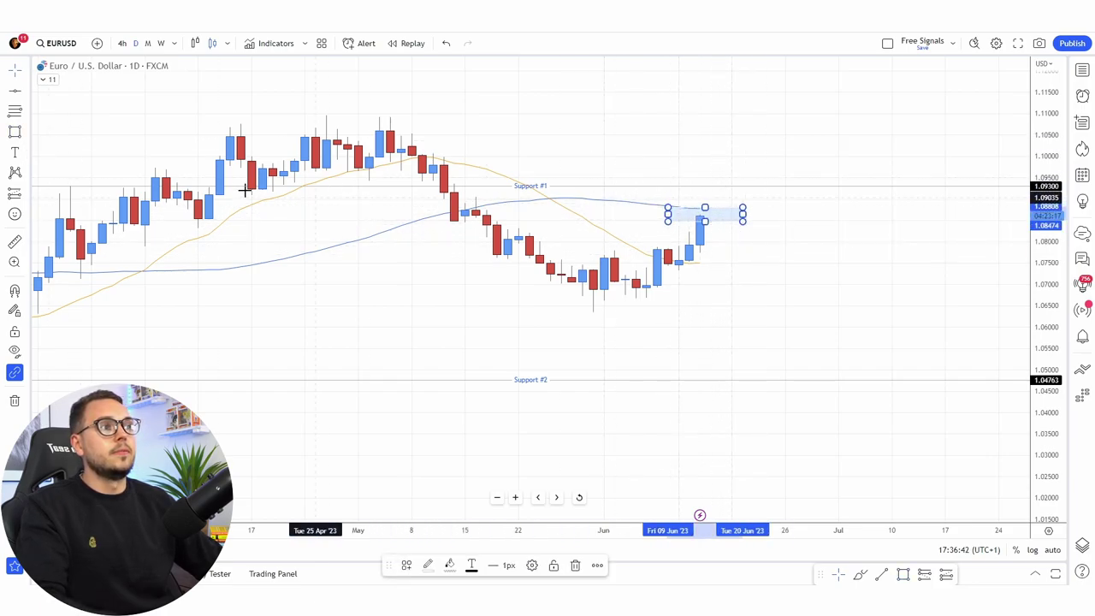
pyautogui.click(14, 131)
pyautogui.moveTo(667, 180); pyautogui.dragTo(785, 194)
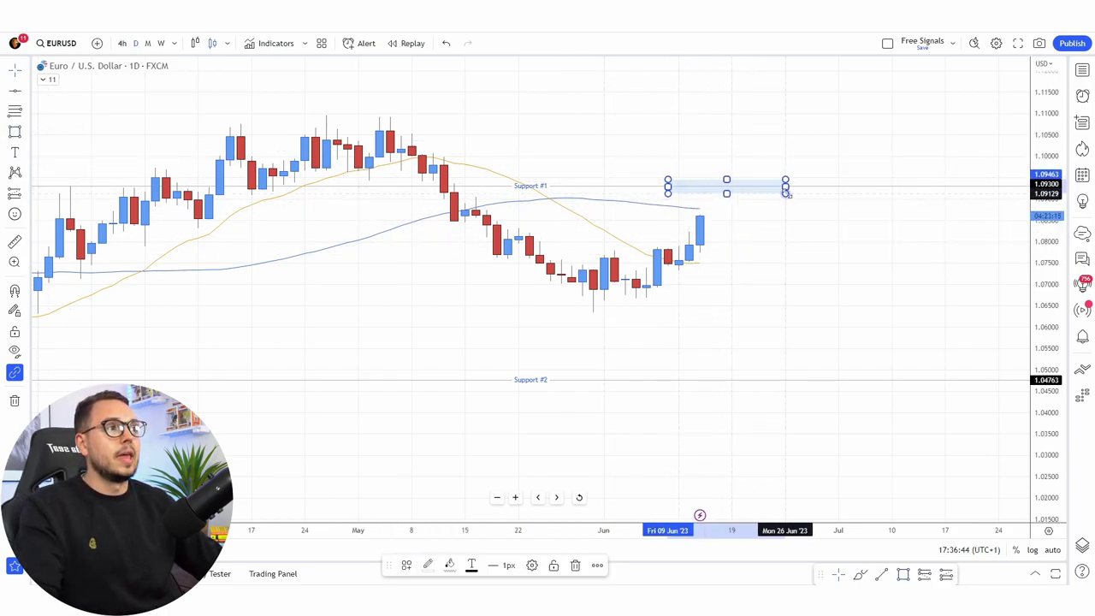
pyautogui.press('Delete')
# Step: Brush two short lines, one above the latest candle and one near Support #1
pyautogui.click(28, 137)
pyautogui.click(81, 133)
pyautogui.moveTo(681, 207); pyautogui.dragTo(743, 207)
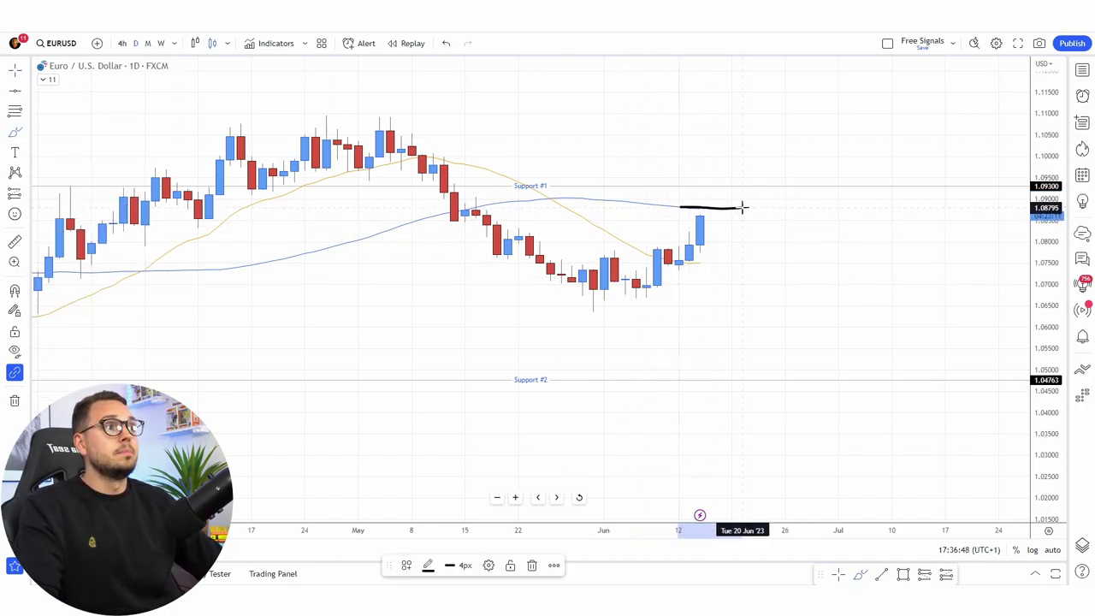
pyautogui.moveTo(689, 184); pyautogui.dragTo(753, 187)
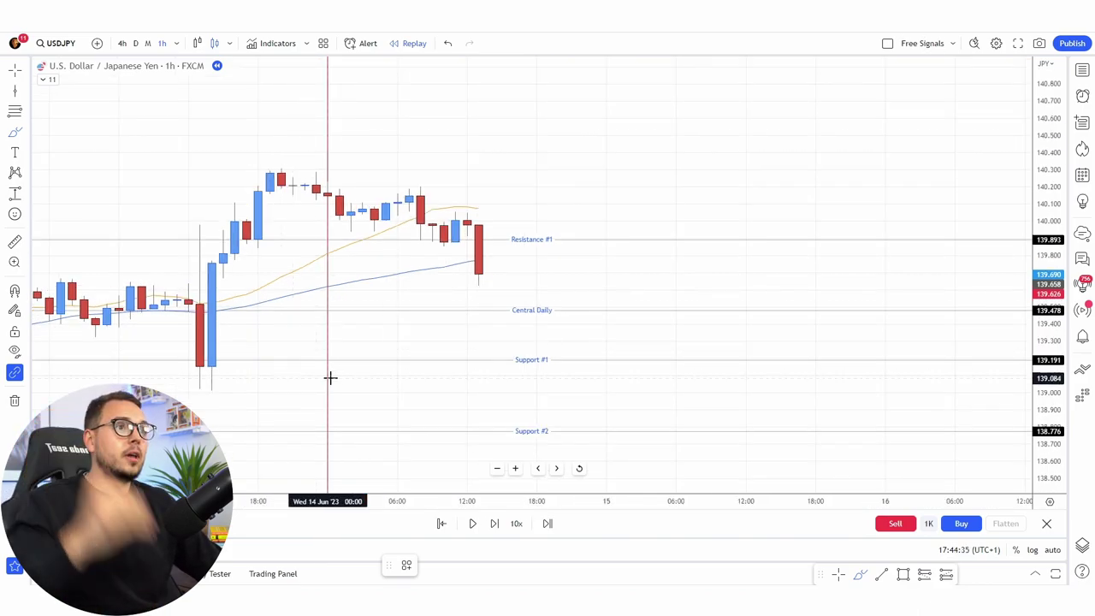
# Step: Sketch a zigzag toward Support #2 and a stroke along the moving average, undoing both
pyautogui.click(94, 126)
pyautogui.moveTo(102, 125)
pyautogui.mouseDown()
pyautogui.moveTo(251, 416)
pyautogui.moveTo(240, 413)
pyautogui.mouseUp()
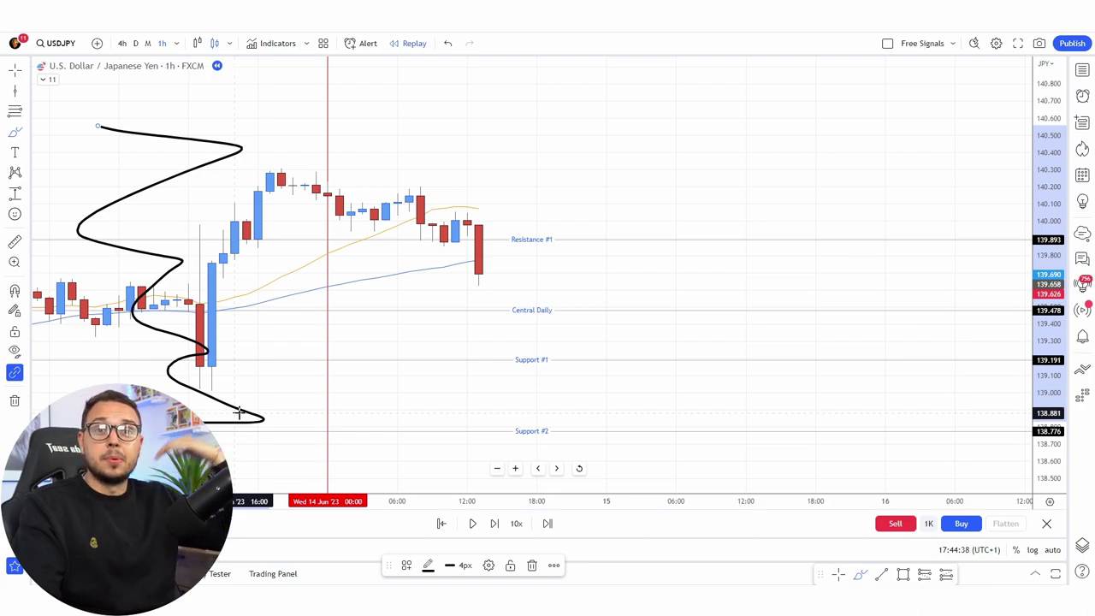
pyautogui.hotkey('ctrl', 'z')
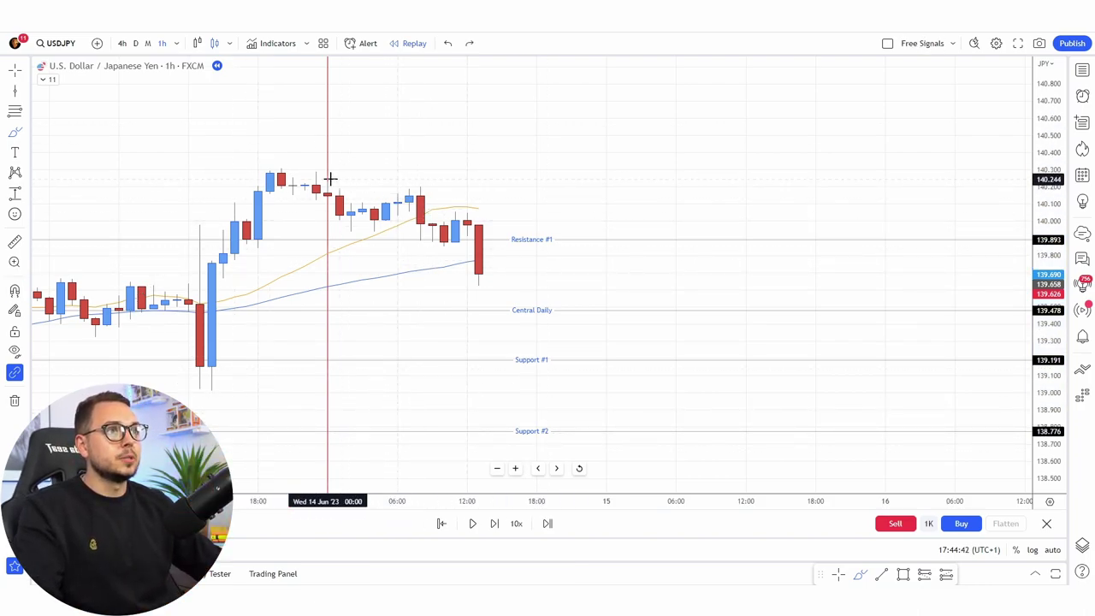
pyautogui.moveTo(318, 258); pyautogui.dragTo(384, 232)
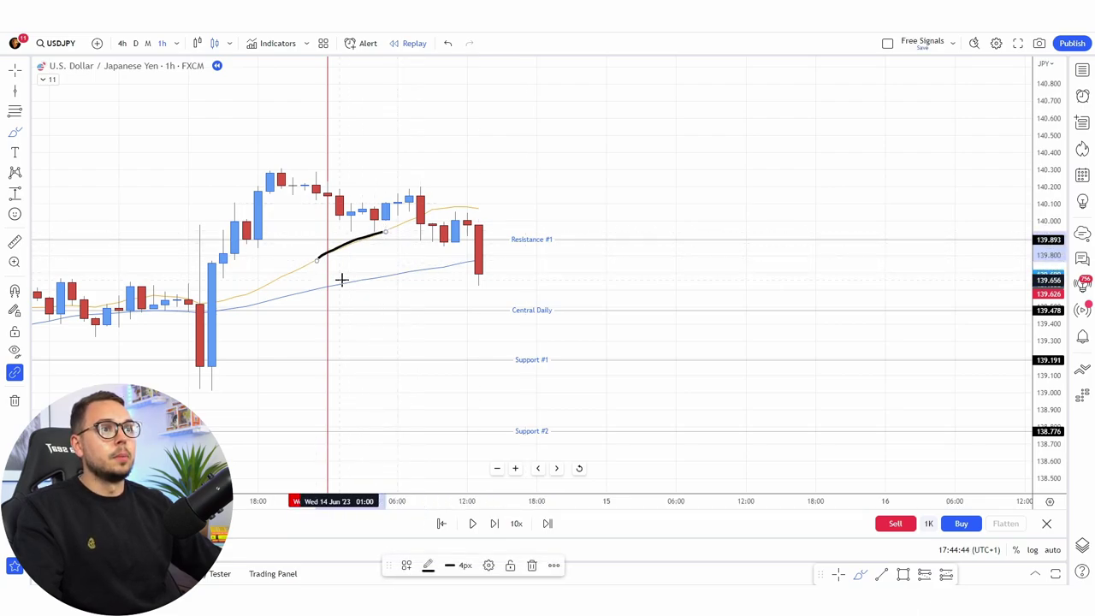
pyautogui.hotkey('ctrl', 'z')
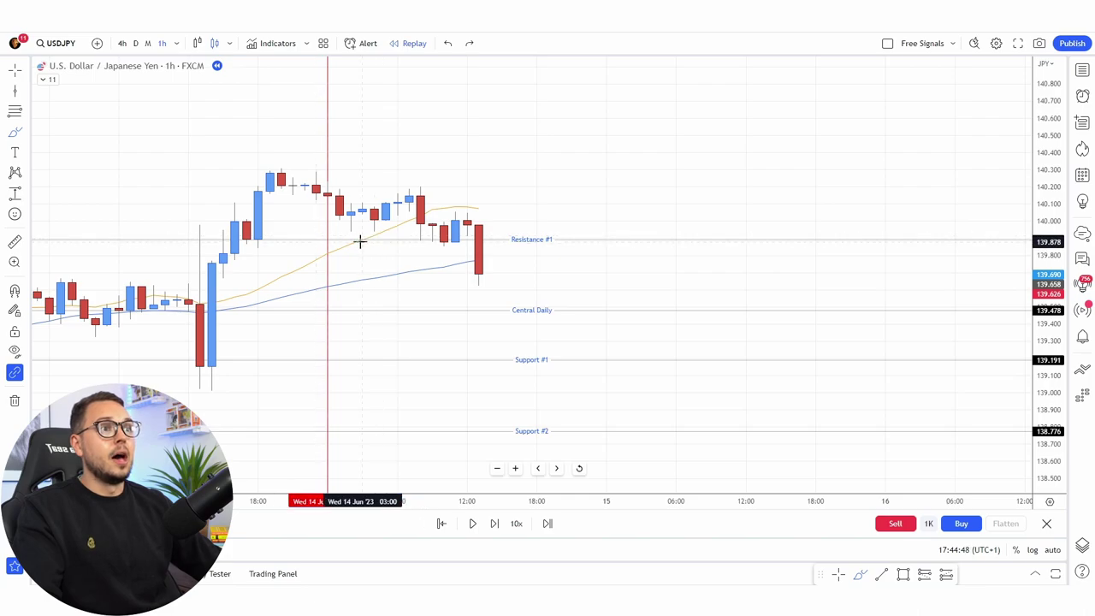
# Step: Sketch a line along Resistance #1 and two downward price paths, undoing each one
pyautogui.moveTo(360, 243); pyautogui.dragTo(466, 242)
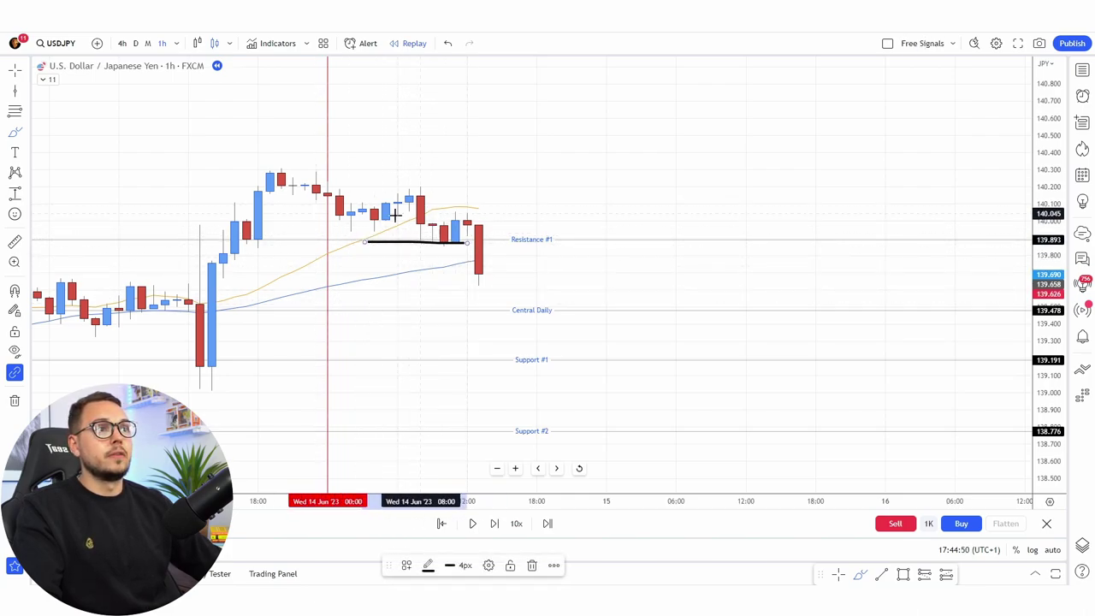
pyautogui.hotkey('ctrl', 'z')
pyautogui.moveTo(441, 221)
pyautogui.mouseDown()
pyautogui.moveTo(460, 239)
pyautogui.moveTo(414, 228)
pyautogui.mouseUp()
pyautogui.hotkey('ctrl', 'z')
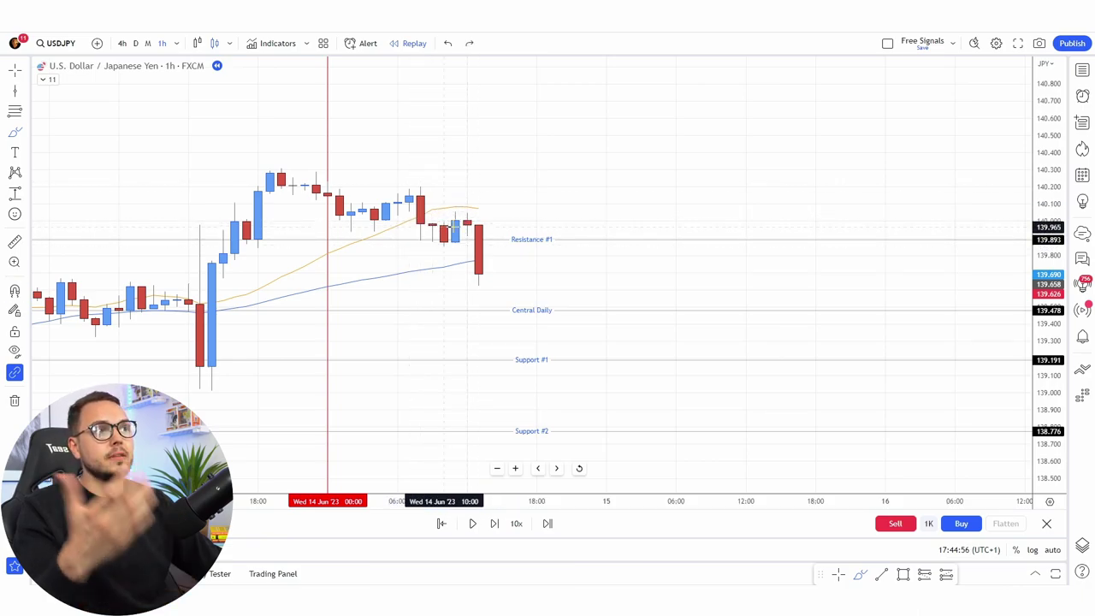
pyautogui.moveTo(456, 216)
pyautogui.mouseDown()
pyautogui.moveTo(480, 283)
pyautogui.moveTo(486, 259)
pyautogui.moveTo(501, 255)
pyautogui.mouseUp()
pyautogui.hotkey('ctrl', 'z')
pyautogui.hotkey('ctrl', 'z')
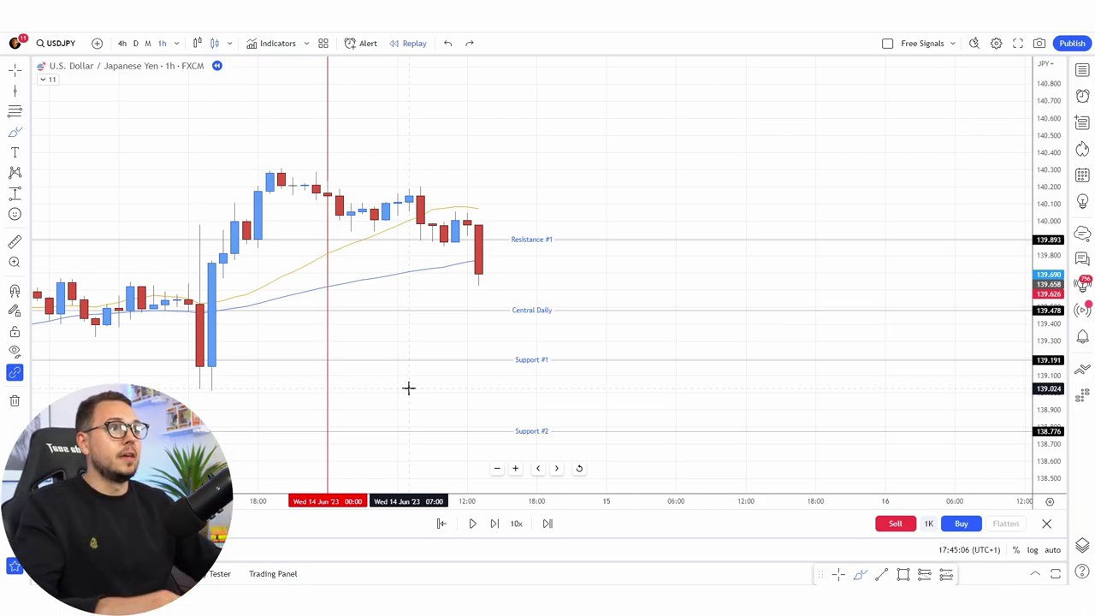
# Step: Place a short position at the last USDJPY candle with its target at Central Daily
pyautogui.click(28, 195)
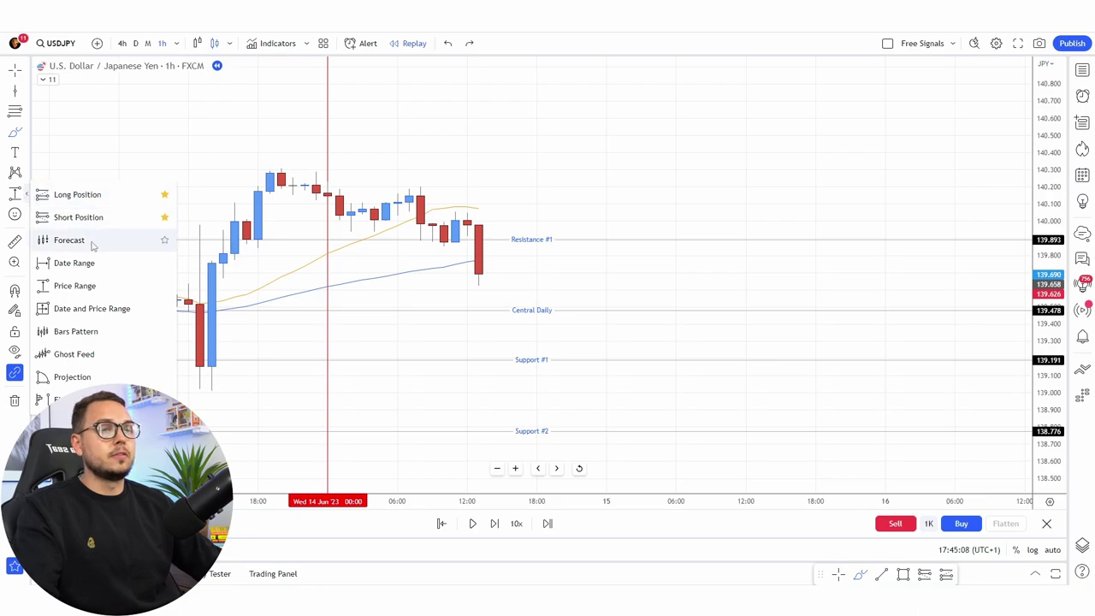
pyautogui.click(68, 214)
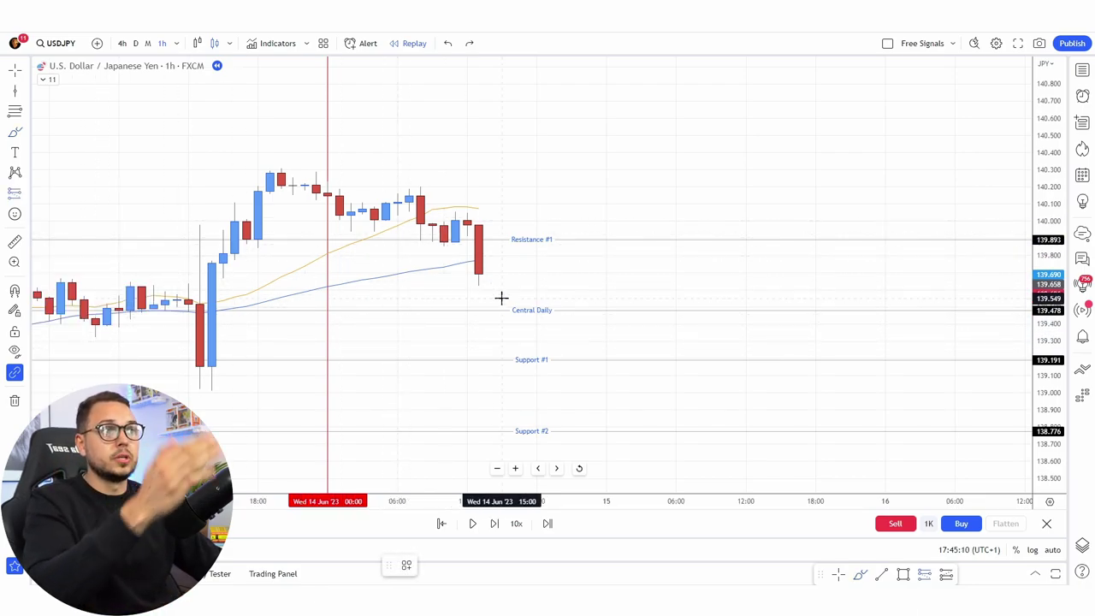
pyautogui.click(456, 274)
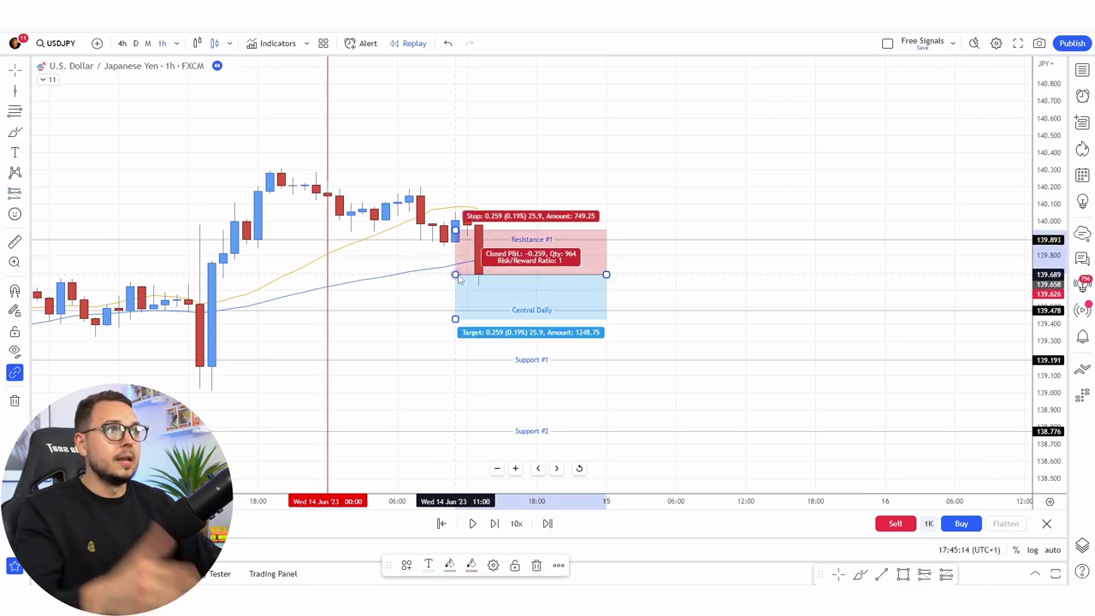
pyautogui.moveTo(455, 319); pyautogui.dragTo(455, 310)
pyautogui.click(466, 346)
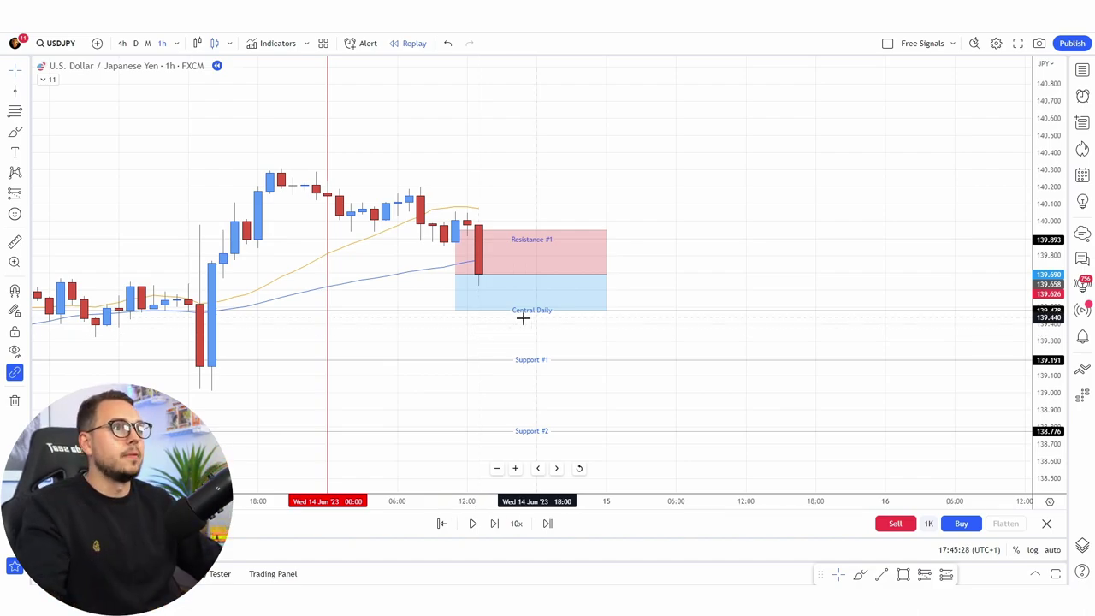
# Step: Lower the short's stop to tighten risk, giving a 1.81 risk/reward
pyautogui.moveTo(455, 231); pyautogui.dragTo(449, 250)
pyautogui.click(412, 283)
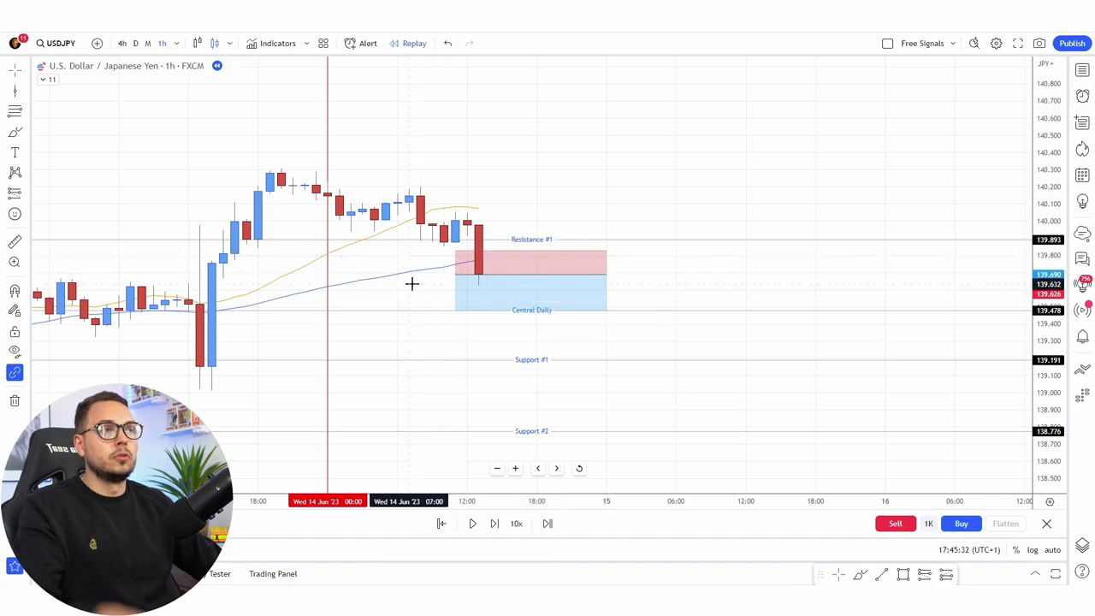
pyautogui.moveTo(455, 342); pyautogui.dragTo(486, 333)
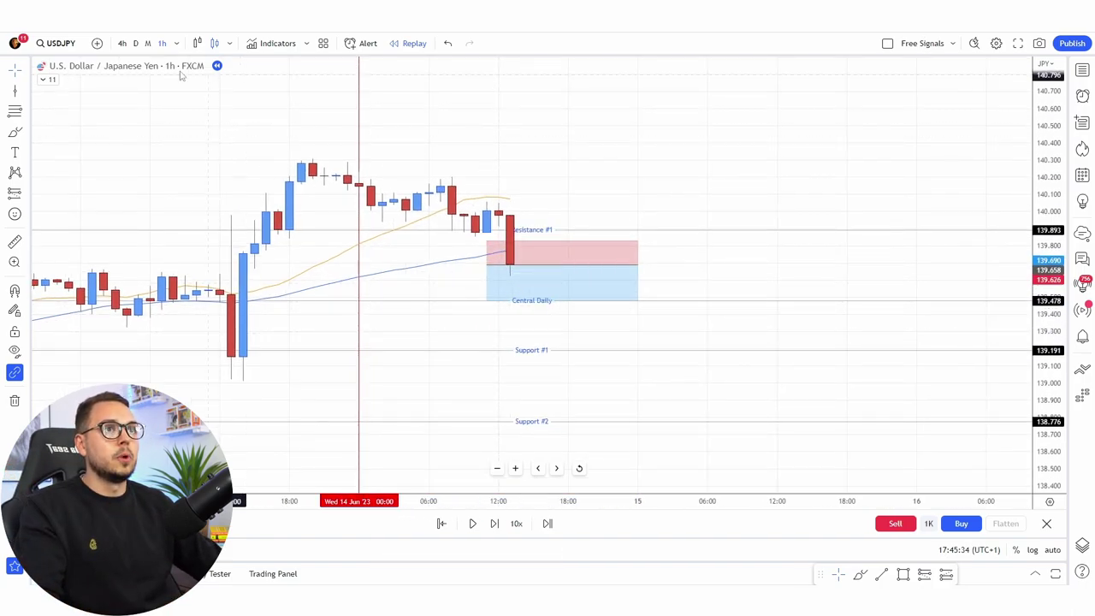
# Step: Switch USDJPY to 15-minute candles and extend the short's target to Support #1
pyautogui.click(176, 44)
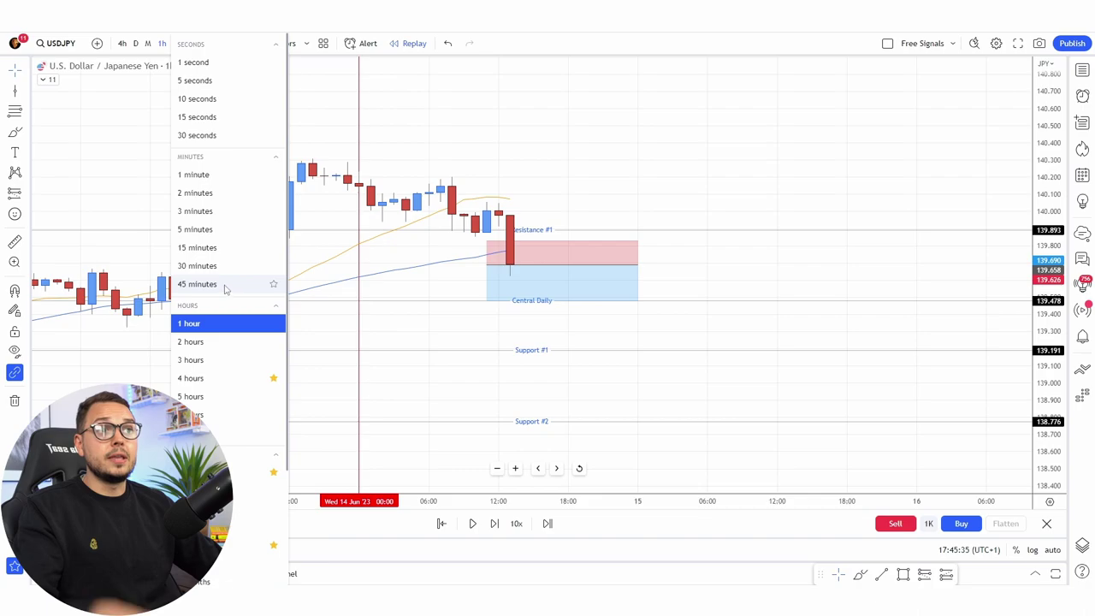
pyautogui.click(197, 247)
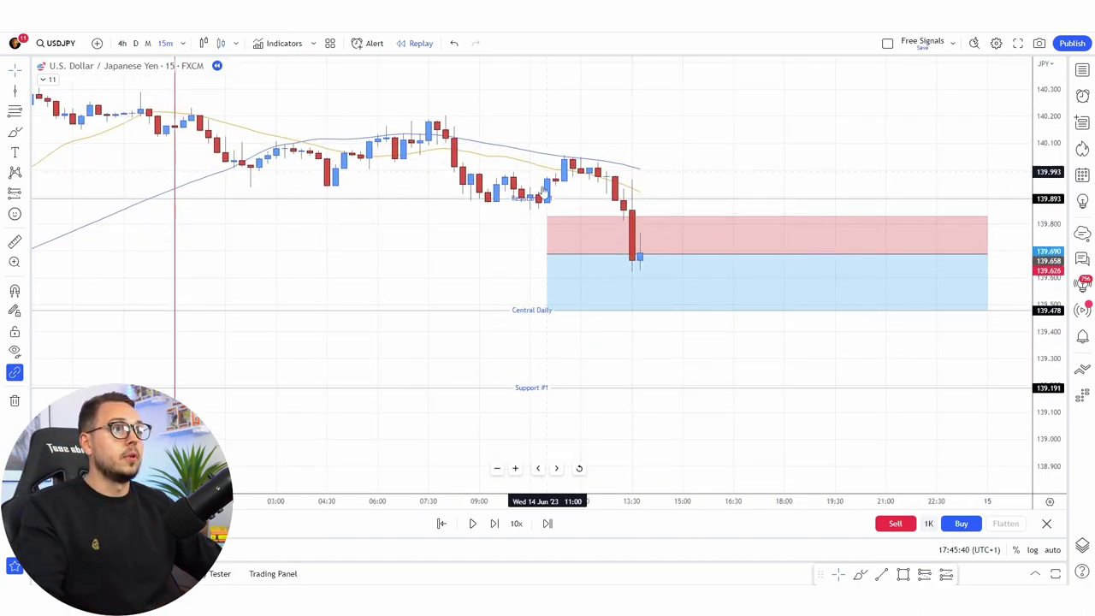
pyautogui.moveTo(403, 259); pyautogui.dragTo(356, 249)
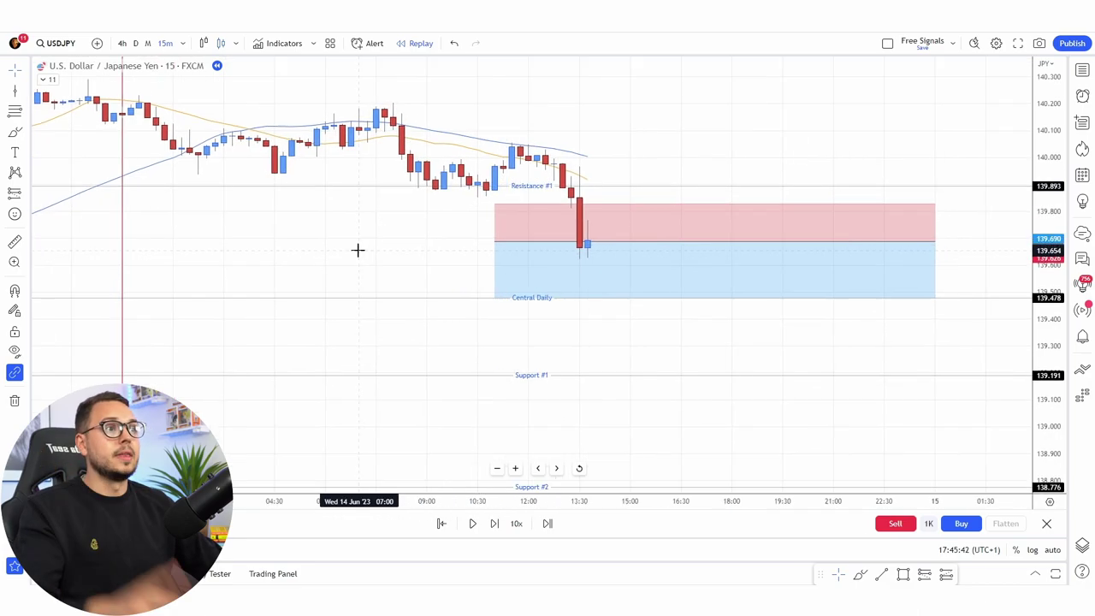
pyautogui.moveTo(494, 298)
pyautogui.moveTo(494, 298); pyautogui.dragTo(453, 376)
pyautogui.click(423, 347)
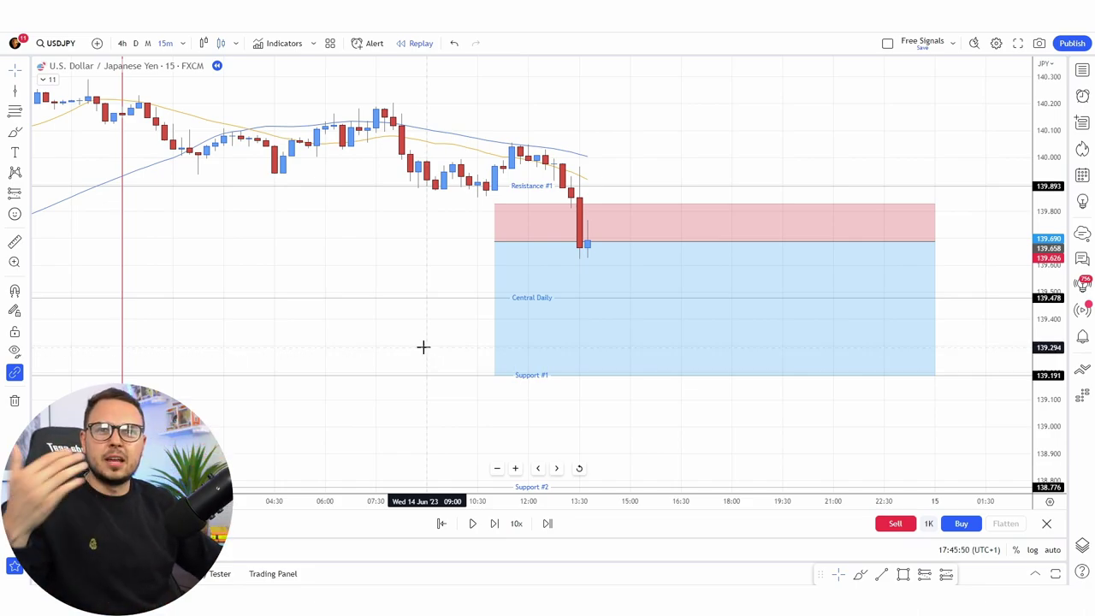
# Step: Raise the short position's stop above Resistance #1
pyautogui.click(624, 317)
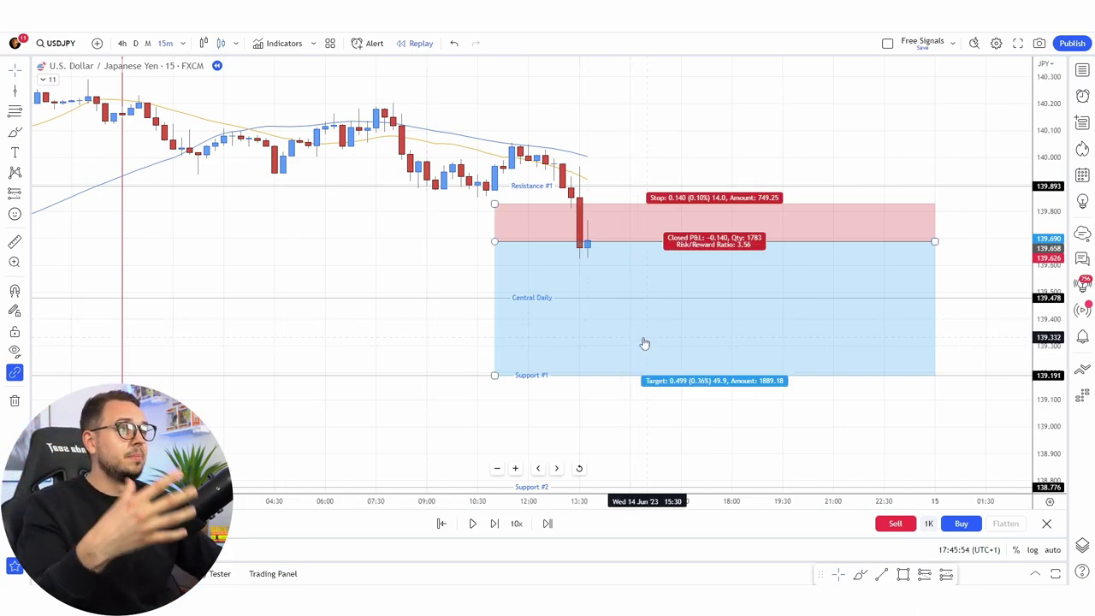
pyautogui.moveTo(495, 204); pyautogui.dragTo(489, 175)
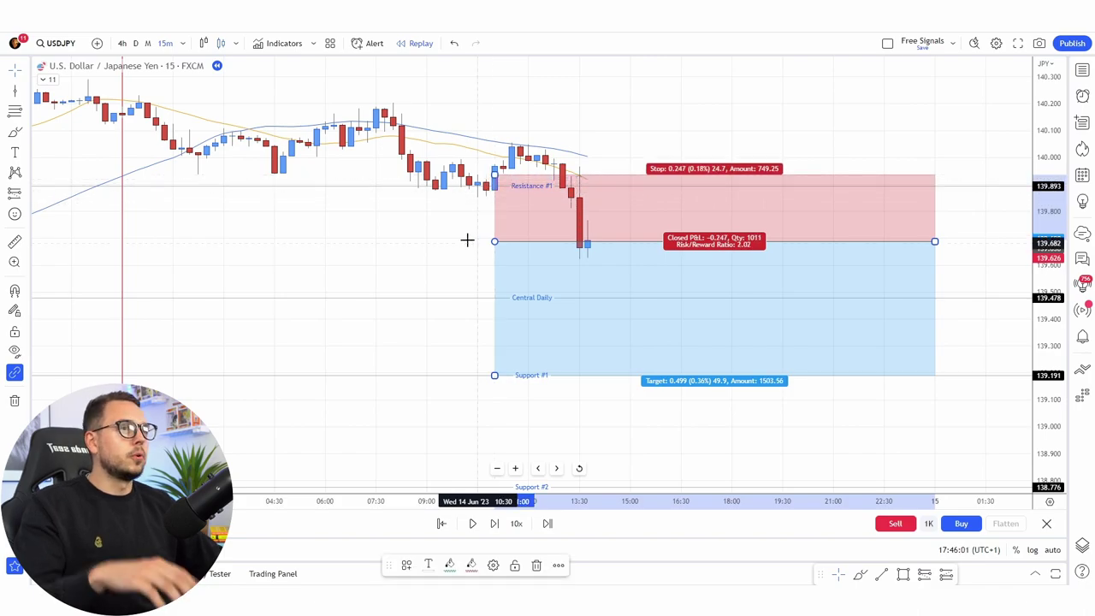
pyautogui.click(404, 229)
# Step: Sketch a rise from the low, strokes at Resistance #1 and a diagonal retest, undoing each
pyautogui.moveTo(579, 255)
pyautogui.mouseDown()
pyautogui.moveTo(613, 202)
pyautogui.moveTo(640, 206)
pyautogui.mouseUp()
pyautogui.hotkey('ctrl', 'z')
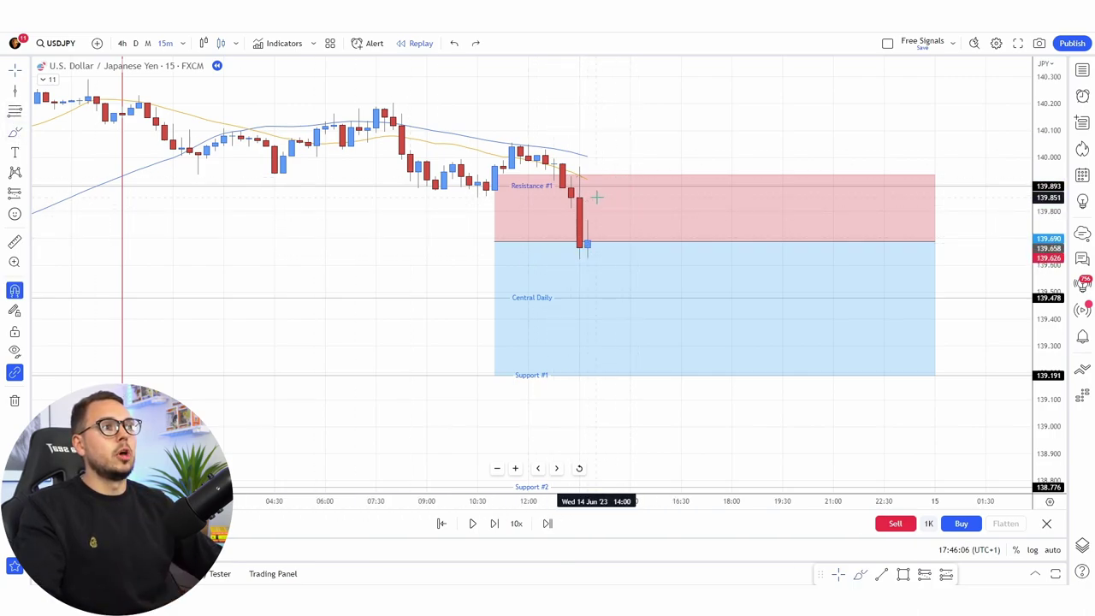
pyautogui.moveTo(495, 182); pyautogui.dragTo(570, 182)
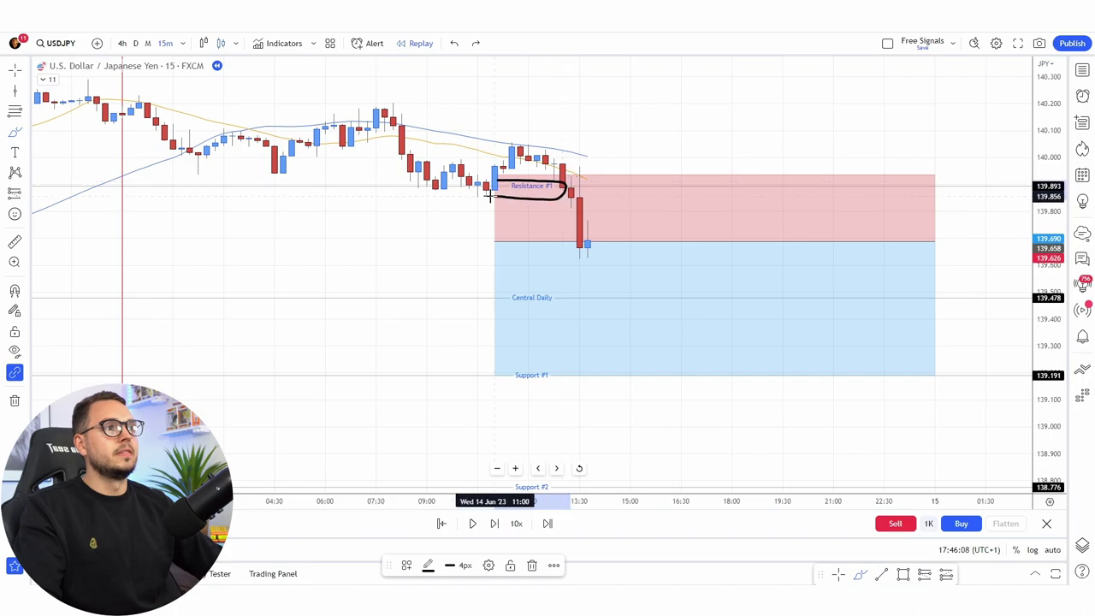
pyautogui.hotkey('ctrl', 'z')
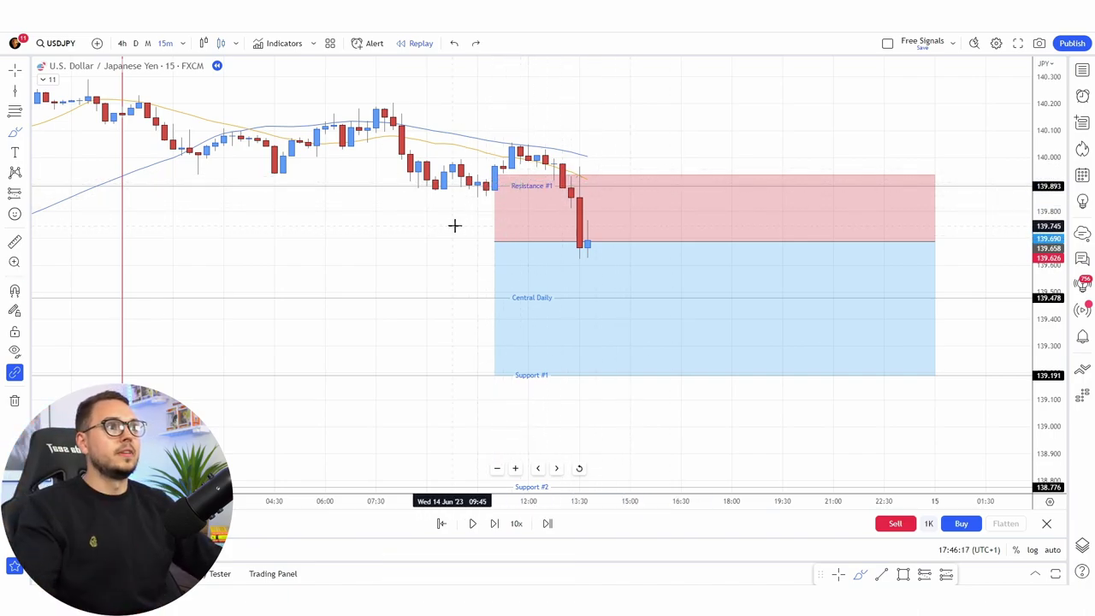
pyautogui.moveTo(413, 193); pyautogui.dragTo(484, 187)
pyautogui.hotkey('ctrl', 'z')
pyautogui.moveTo(518, 148)
pyautogui.mouseDown()
pyautogui.moveTo(593, 238)
pyautogui.moveTo(630, 201)
pyautogui.moveTo(704, 183)
pyautogui.mouseUp()
pyautogui.hotkey('ctrl', 'z')
pyautogui.hotkey('ctrl', 'z')
pyautogui.hotkey('ctrl', 'z')
# Step: Play the bar replay briefly, stop it, and pan to the later hours
pyautogui.click(473, 524)
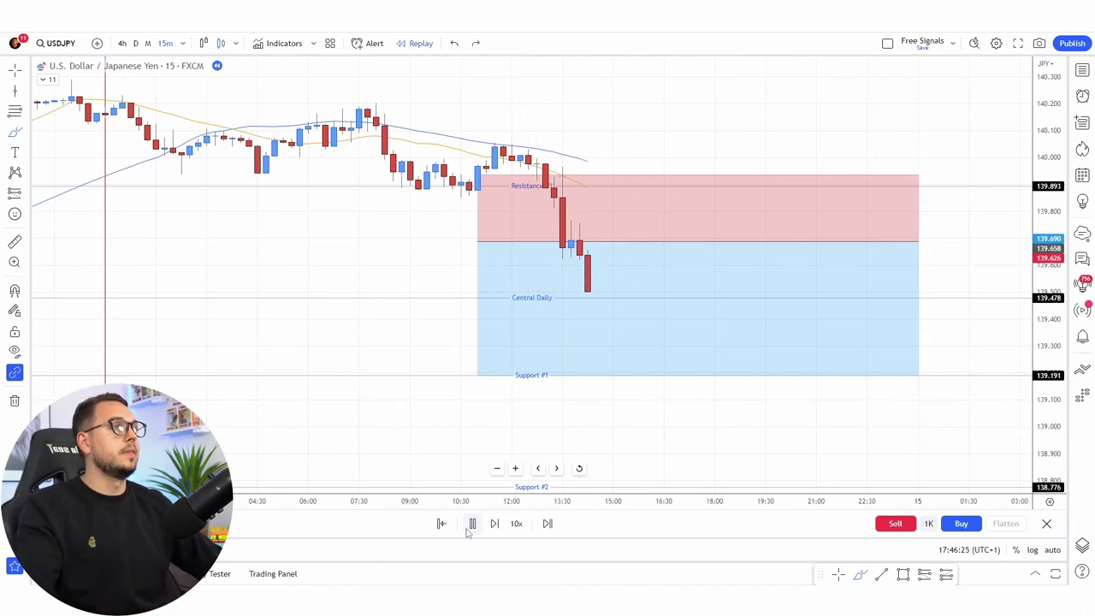
pyautogui.click(441, 523)
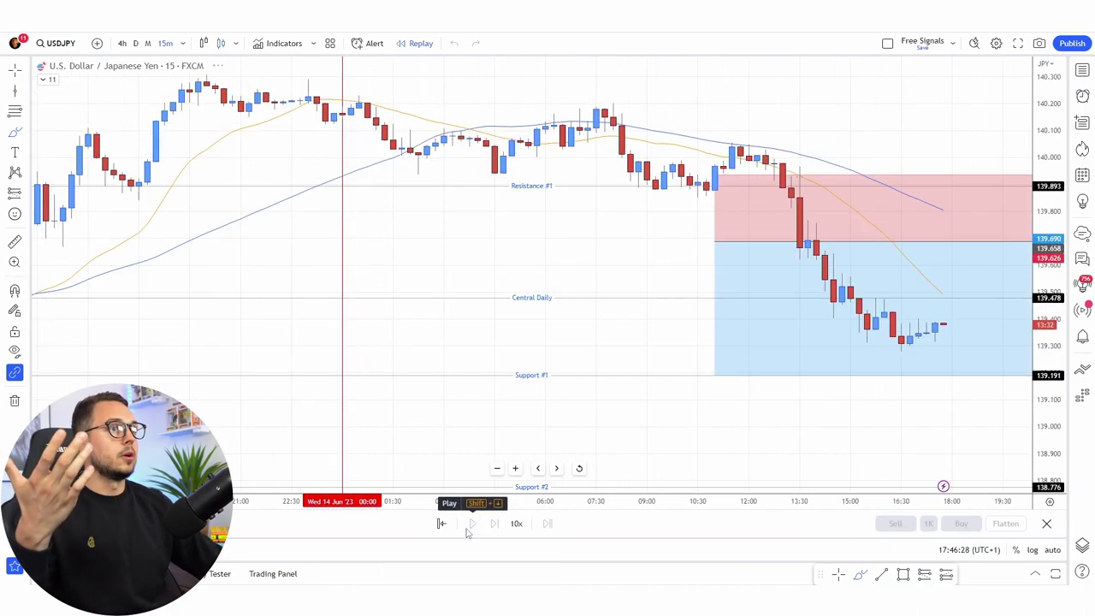
pyautogui.moveTo(708, 433); pyautogui.dragTo(277, 398)
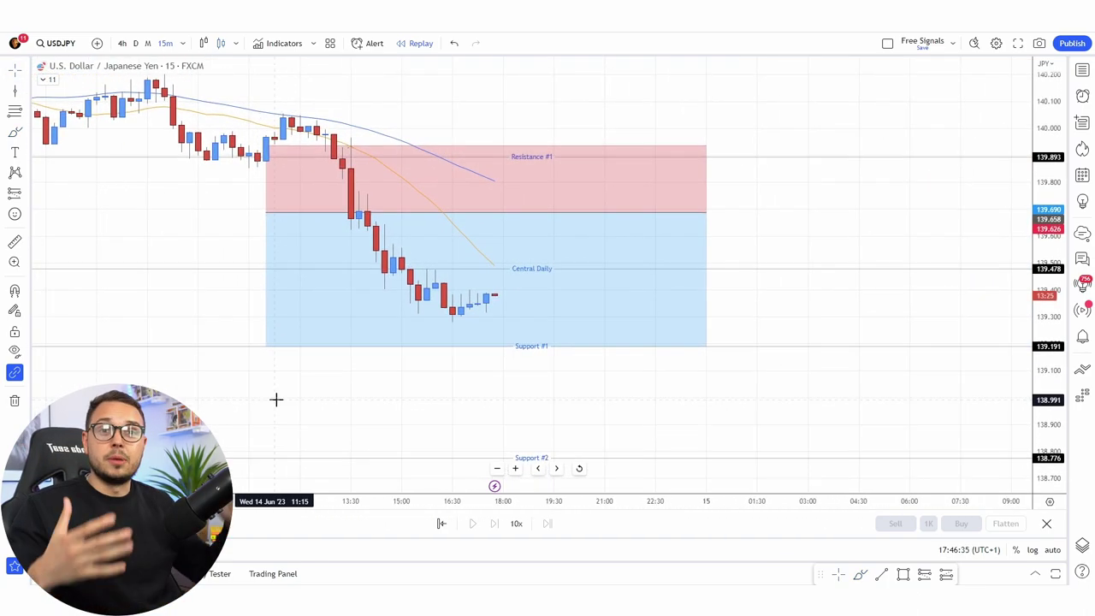
pyautogui.moveTo(374, 416)
pyautogui.mouseDown()
pyautogui.moveTo(403, 427)
pyautogui.moveTo(379, 425)
pyautogui.mouseUp()
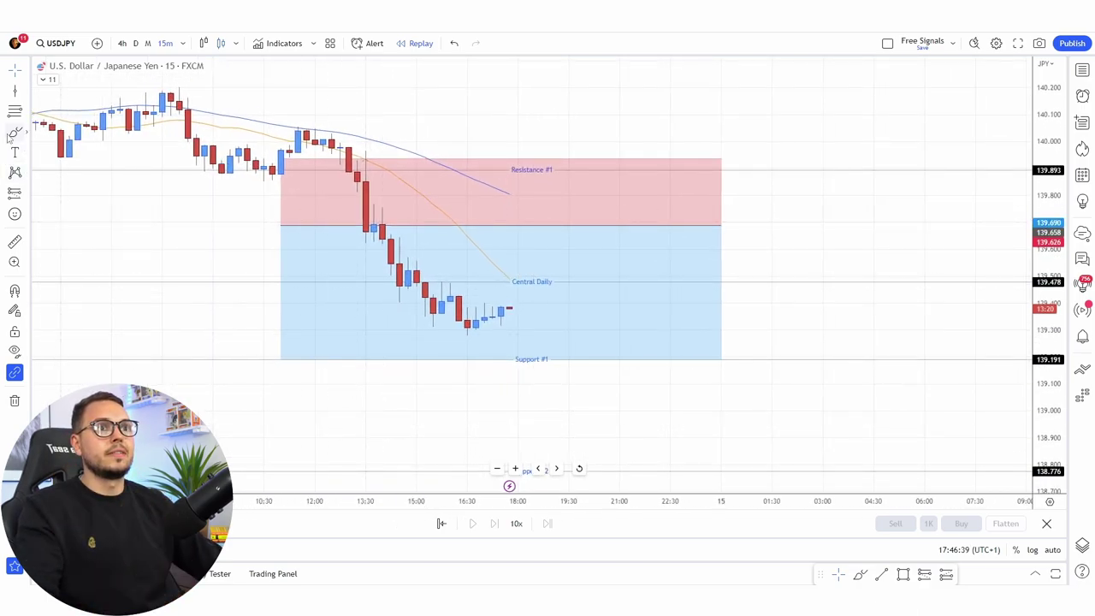
# Step: Sketch short and horizontal strokes at Central Daily, undoing each one
pyautogui.moveTo(368, 226); pyautogui.dragTo(395, 246)
pyautogui.hotkey('ctrl', 'z')
pyautogui.moveTo(377, 282); pyautogui.dragTo(470, 288)
pyautogui.hotkey('ctrl', 'z')
pyautogui.moveTo(374, 281); pyautogui.dragTo(417, 282)
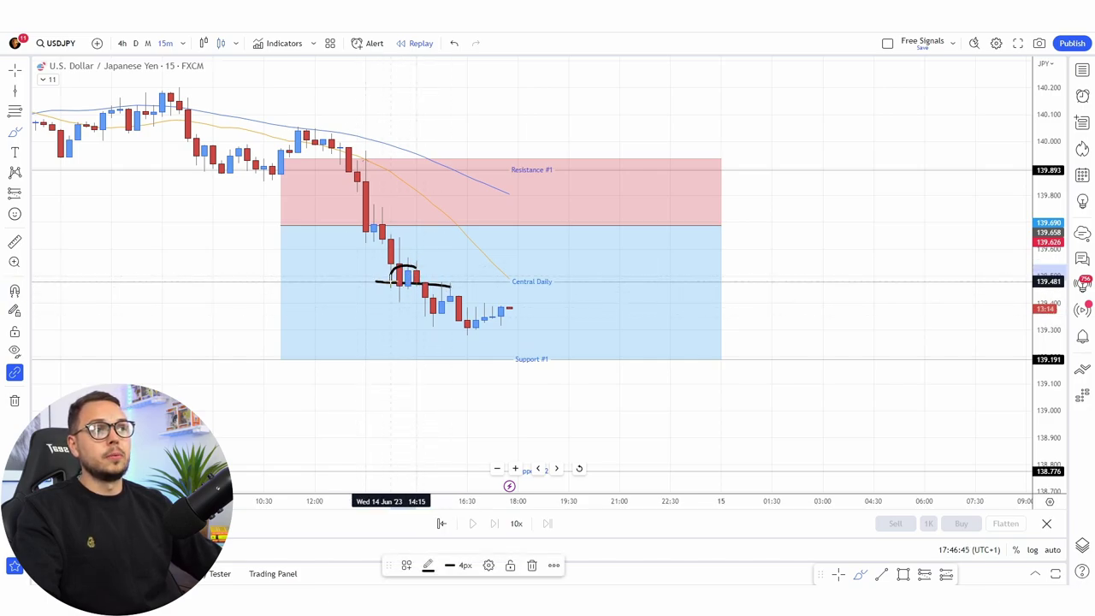
pyautogui.hotkey('ctrl', 'z')
pyautogui.hotkey('ctrl', 'z')
# Step: Sketch a curve, a loop and a diagonal stroke toward Support #1, undoing them all
pyautogui.moveTo(416, 274)
pyautogui.mouseDown()
pyautogui.moveTo(432, 324)
pyautogui.moveTo(450, 287)
pyautogui.mouseUp()
pyautogui.hotkey('ctrl', 'z')
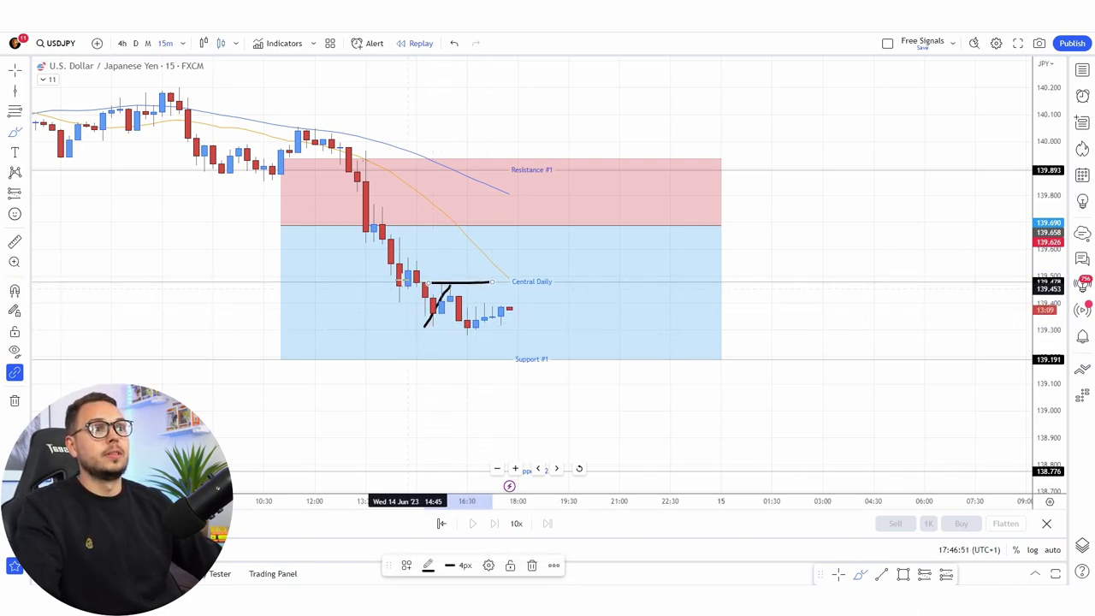
pyautogui.hotkey('ctrl', 'z')
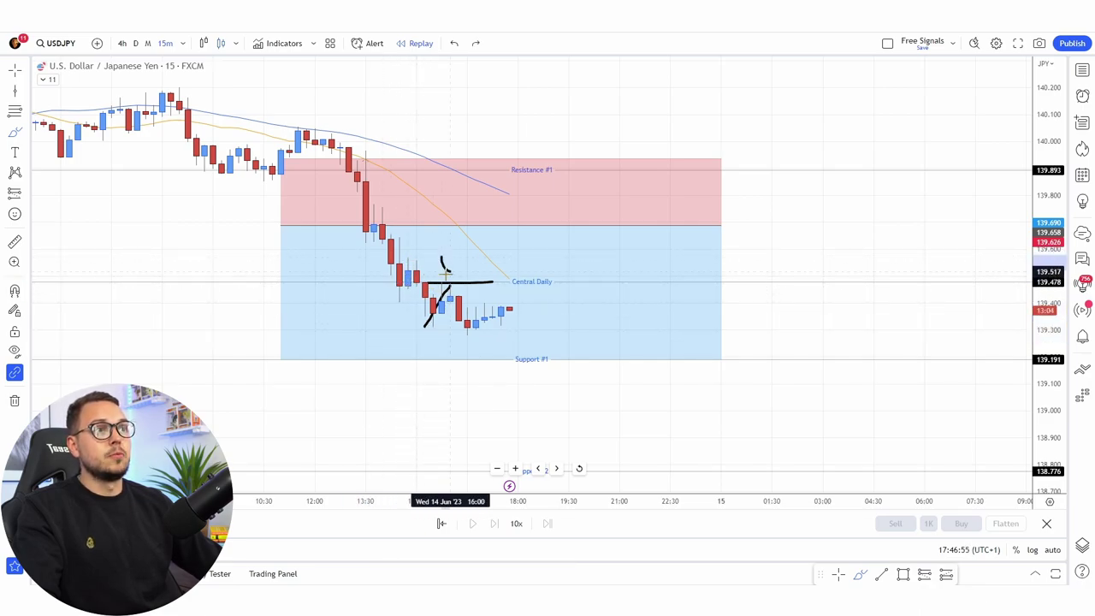
pyautogui.moveTo(446, 272); pyautogui.dragTo(438, 267)
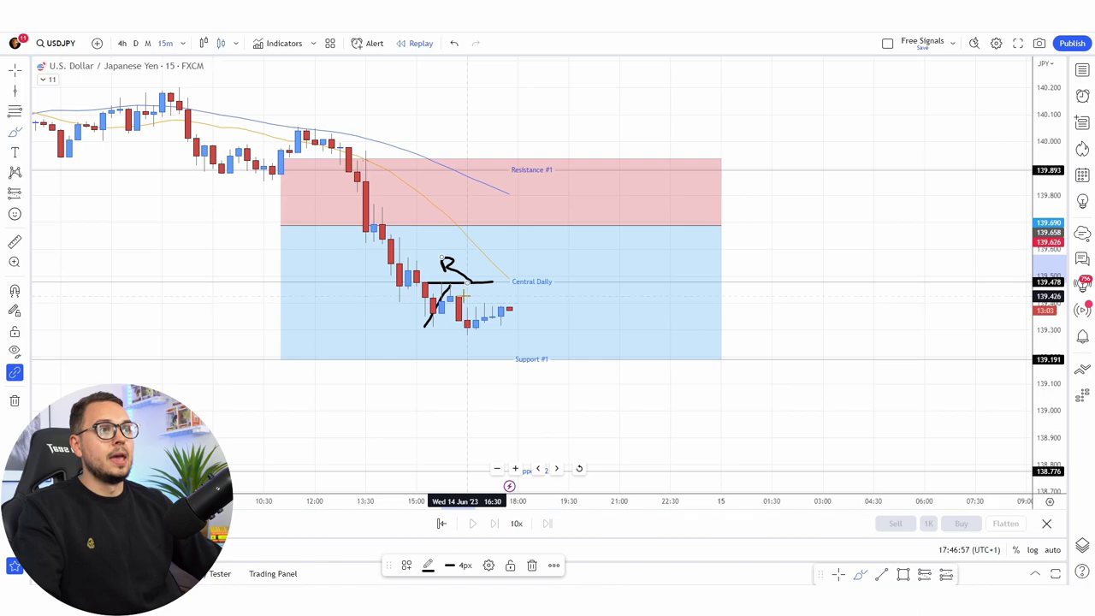
pyautogui.hotkey('ctrl', 'z')
pyautogui.moveTo(446, 293)
pyautogui.mouseDown()
pyautogui.moveTo(467, 334)
pyautogui.moveTo(494, 311)
pyautogui.moveTo(585, 286)
pyautogui.moveTo(558, 355)
pyautogui.mouseUp()
pyautogui.hotkey('ctrl', 'z')
pyautogui.hotkey('ctrl', 'z')
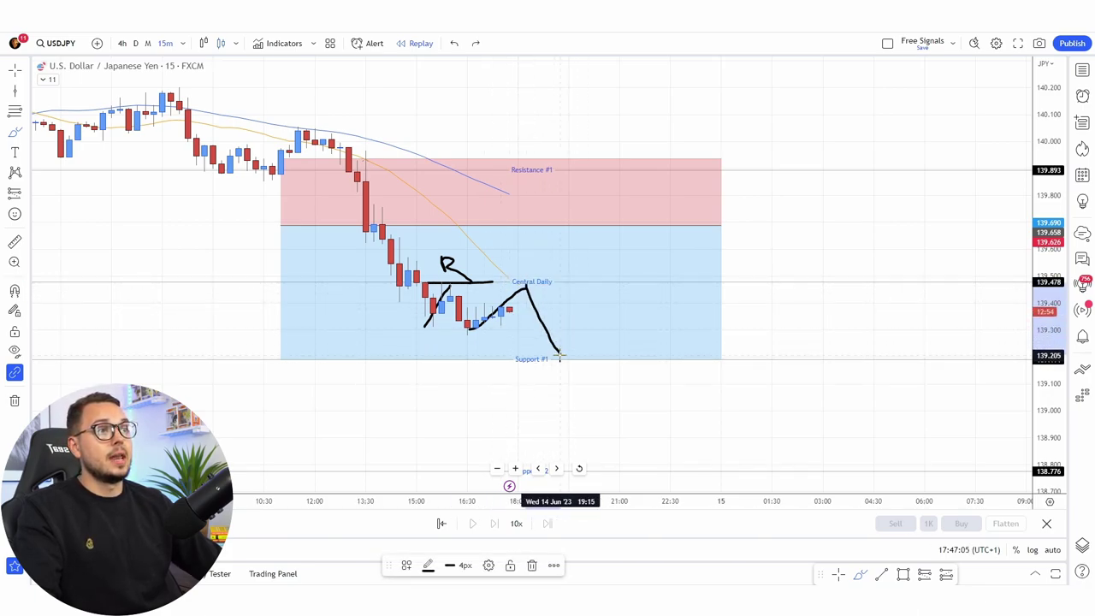
pyautogui.hotkey('ctrl', 'z')
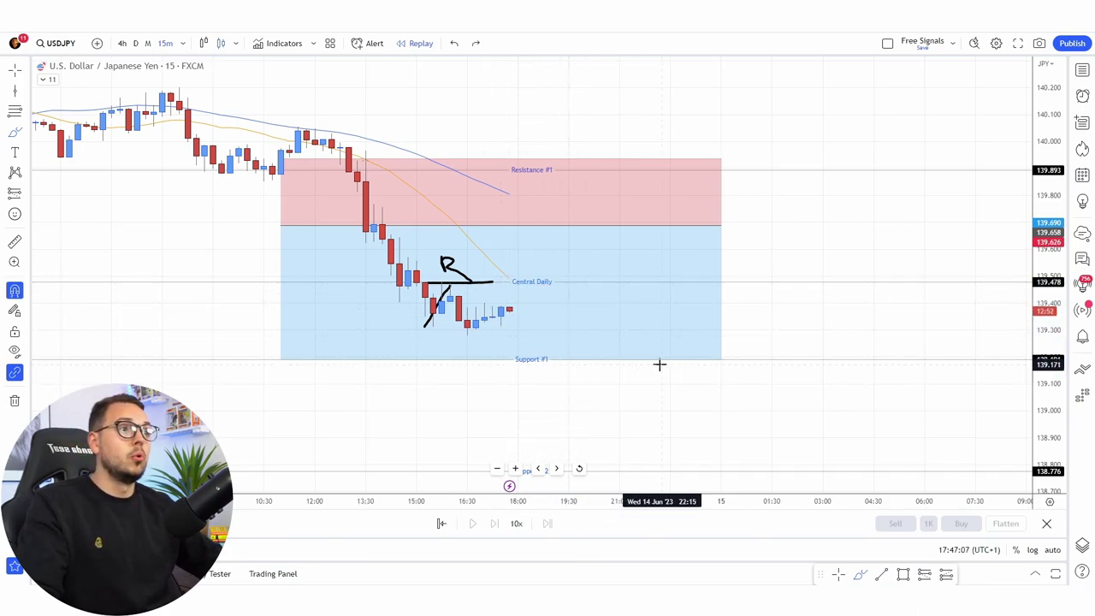